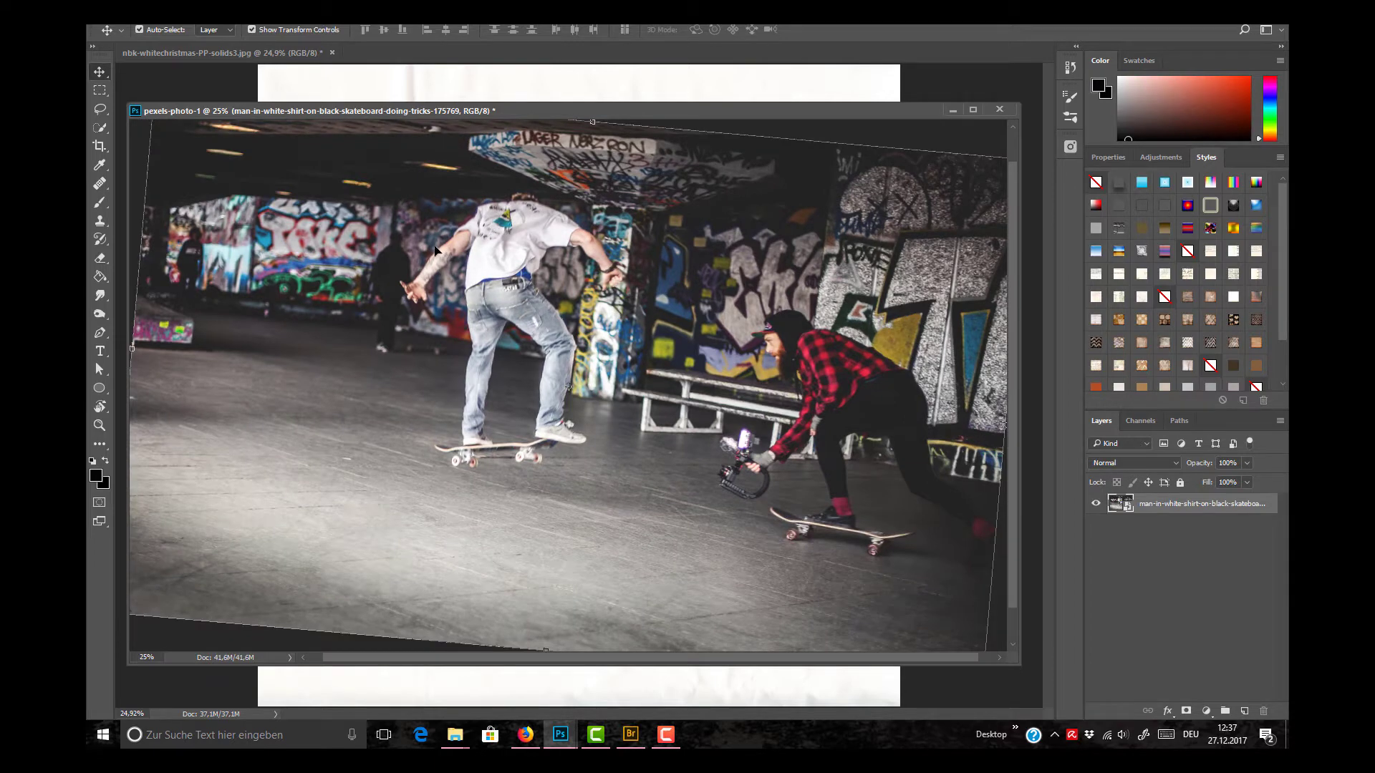
Step: Reset the skateboarding photo's view rotation to 0° and copy the photo layer into nbk-whitechristmas-PP-solids3.jpg
{"action": "key", "text": "r"}
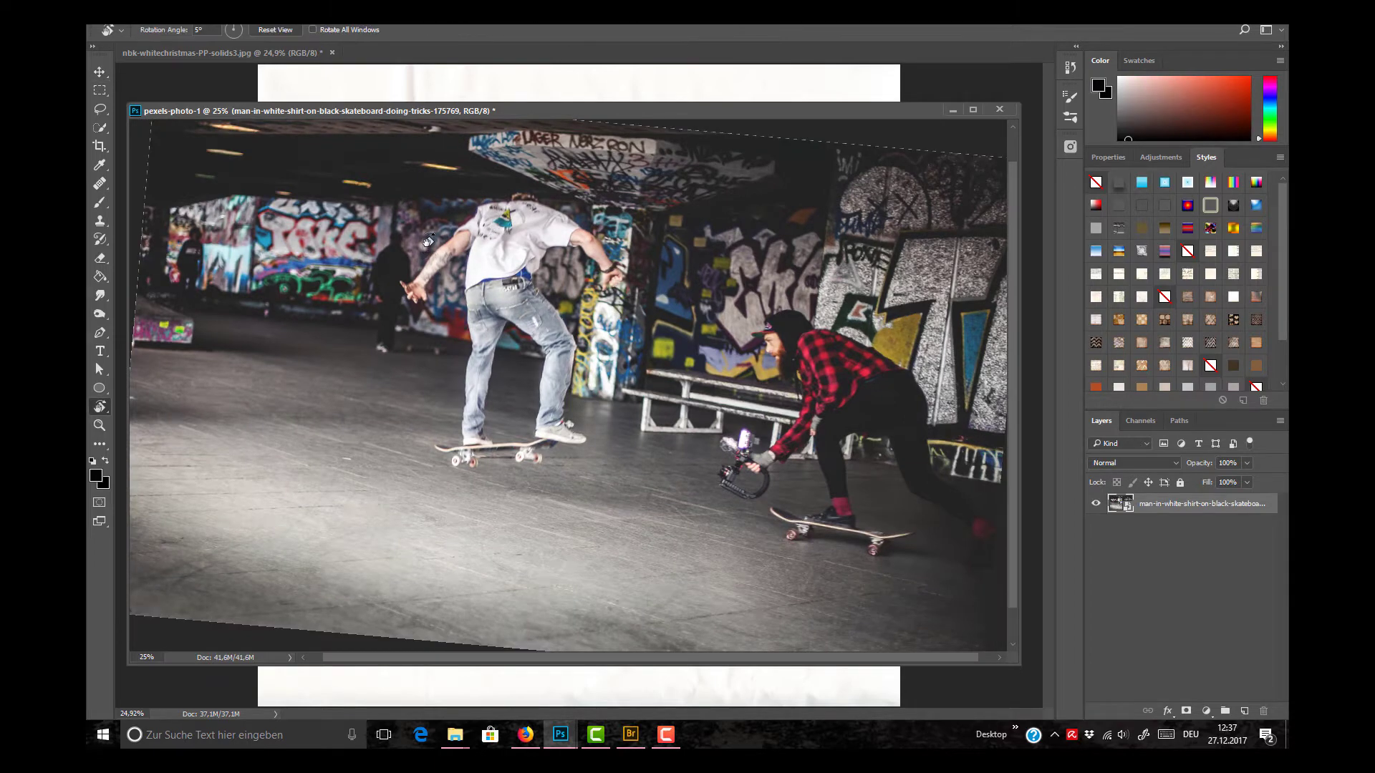
{"action": "key", "text": "Escape"}
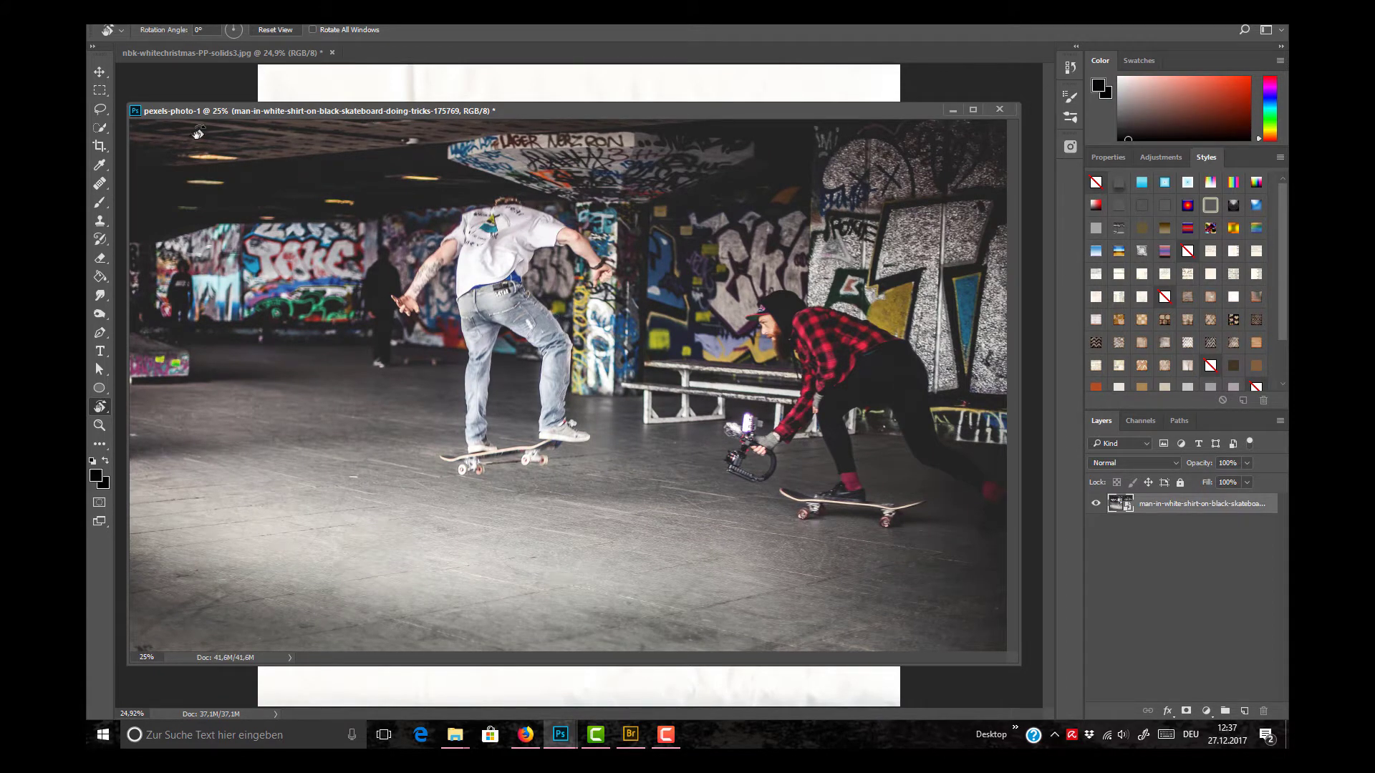
{"action": "left_click", "coordinate": [101, 72]}
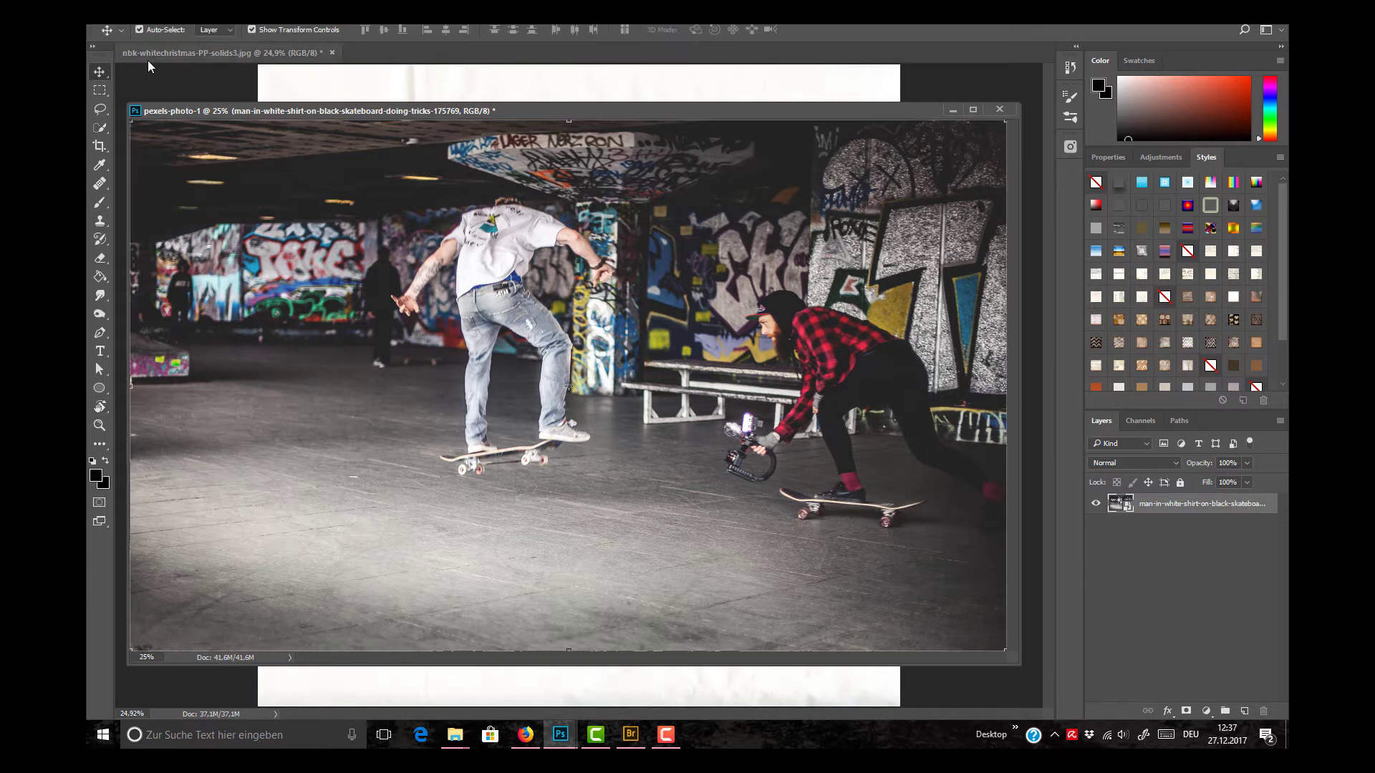
{"action": "left_click_drag", "start_coordinate": [672, 111], "coordinate": [686, 157]}
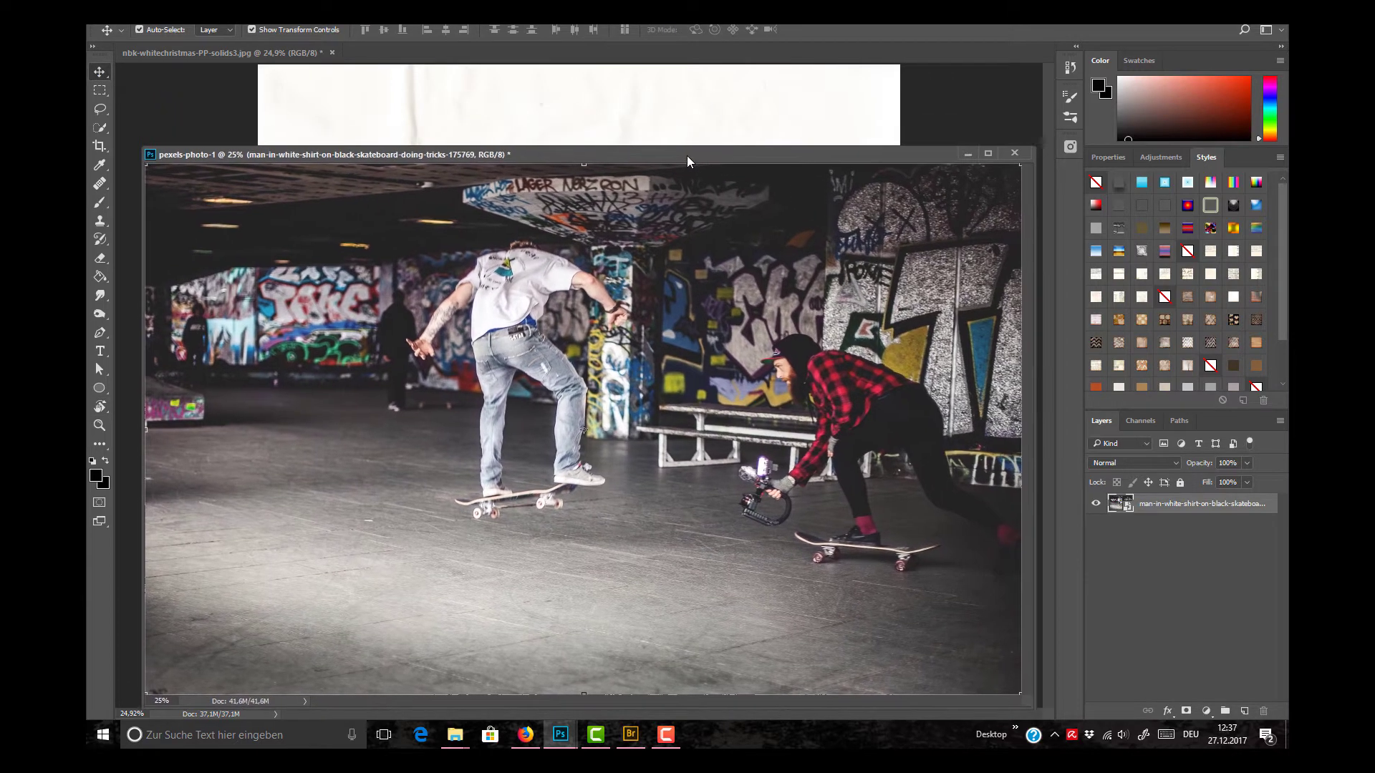
{"action": "left_click_drag", "start_coordinate": [539, 294], "coordinate": [928, 157]}
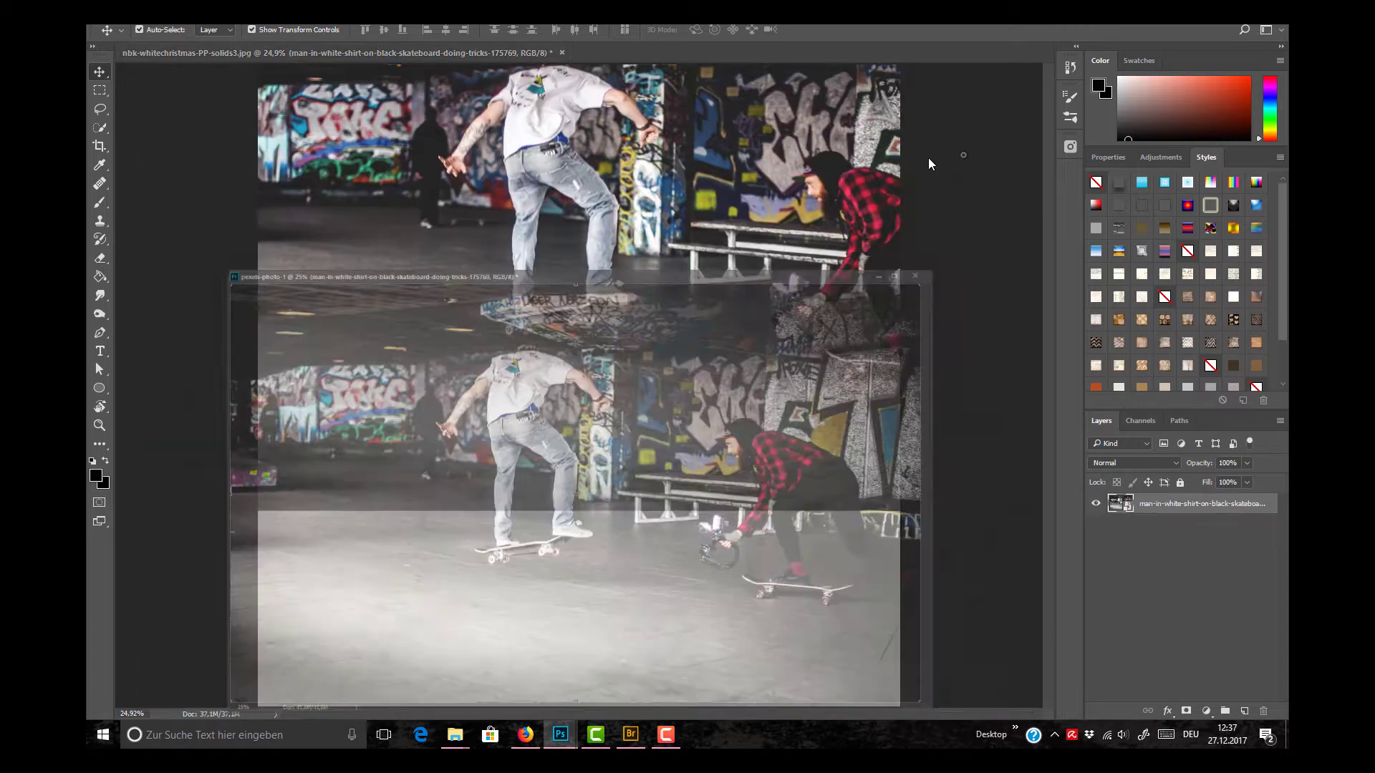
Step: Scale the photo proportionally about its centre to about 86% and centre it between the page's side edges
{"action": "left_click_drag", "start_coordinate": [748, 186], "coordinate": [716, 326]}
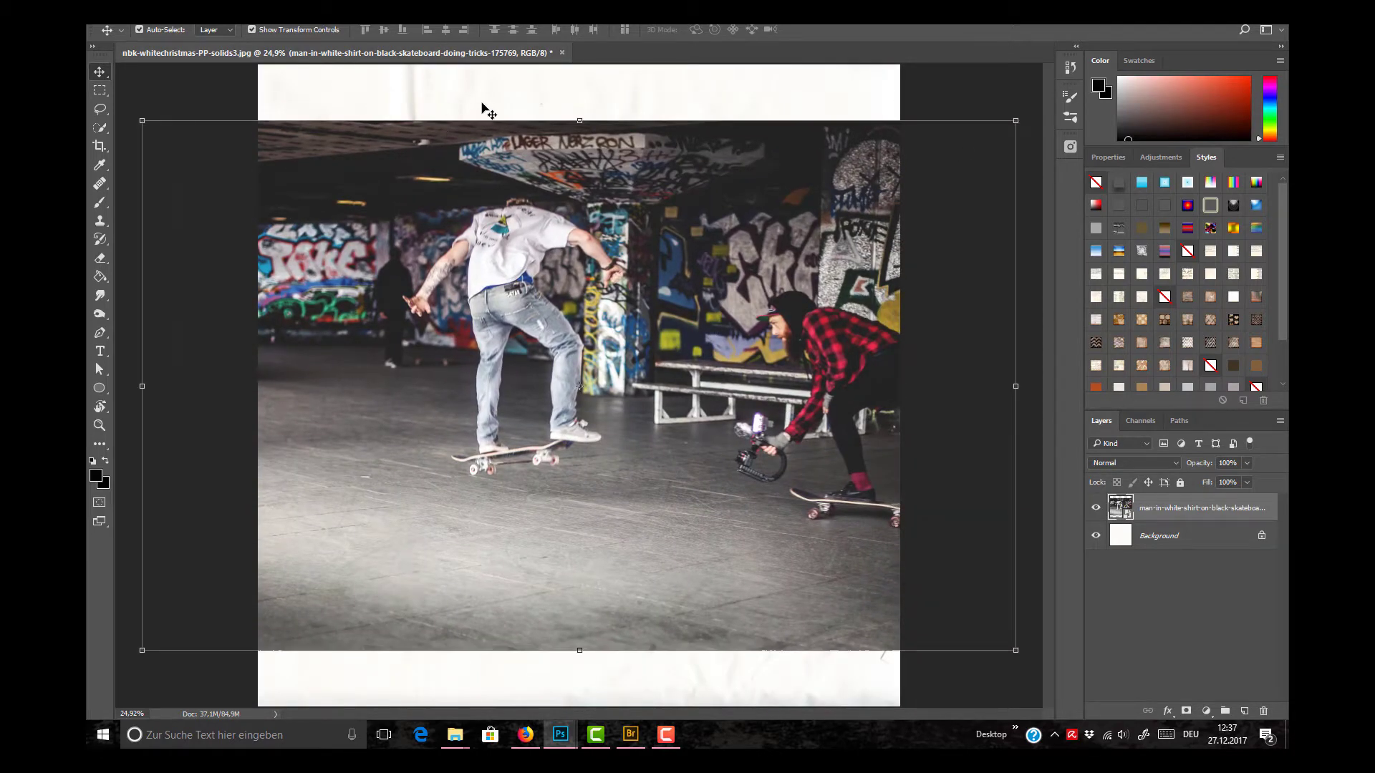
{"action": "mouse_move", "coordinate": [565, 177]}
{"action": "left_mouse_down"}
{"action": "mouse_move", "coordinate": [587, 152]}
{"action": "mouse_move", "coordinate": [569, 219]}
{"action": "mouse_move", "coordinate": [557, 186]}
{"action": "left_mouse_up"}
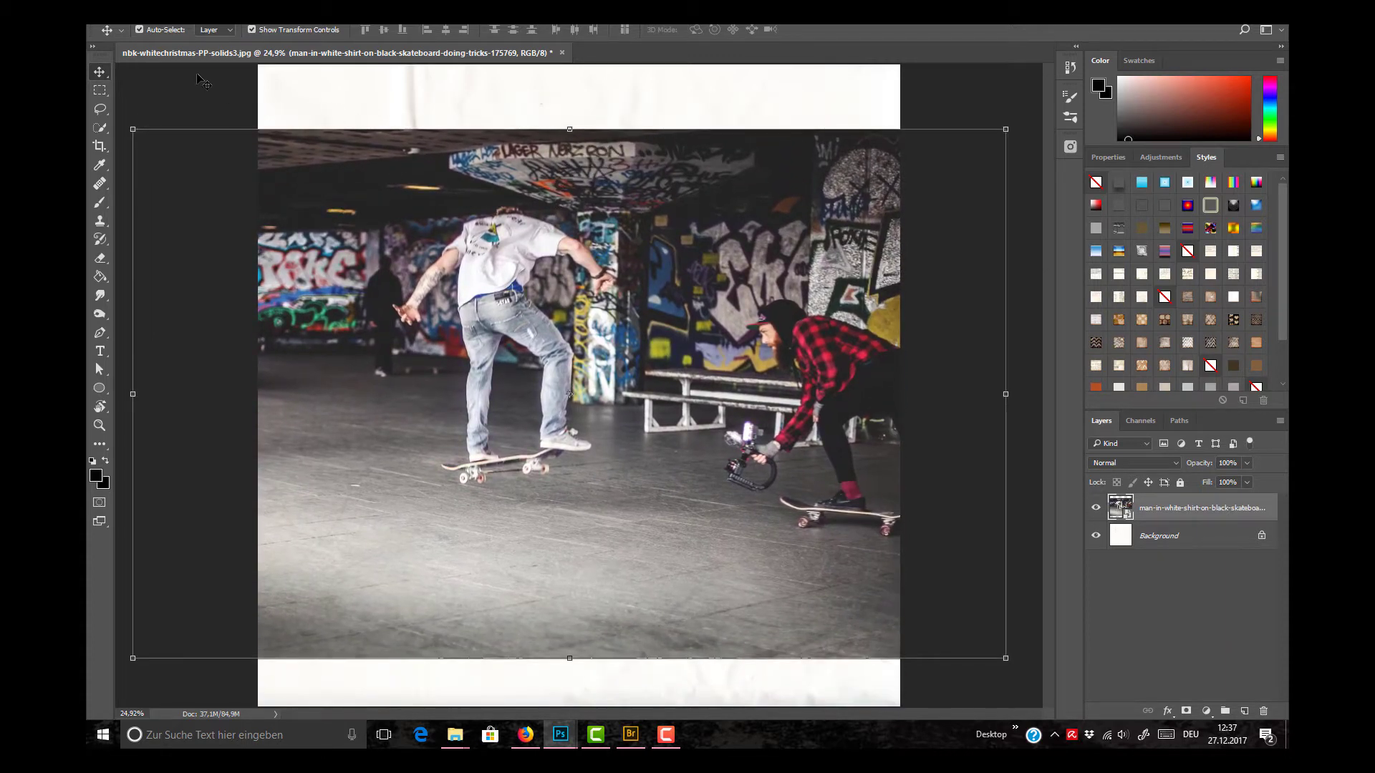
{"action": "mouse_move", "coordinate": [679, 214]}
{"action": "left_mouse_down"}
{"action": "mouse_move", "coordinate": [680, 195]}
{"action": "mouse_move", "coordinate": [667, 206]}
{"action": "left_mouse_up"}
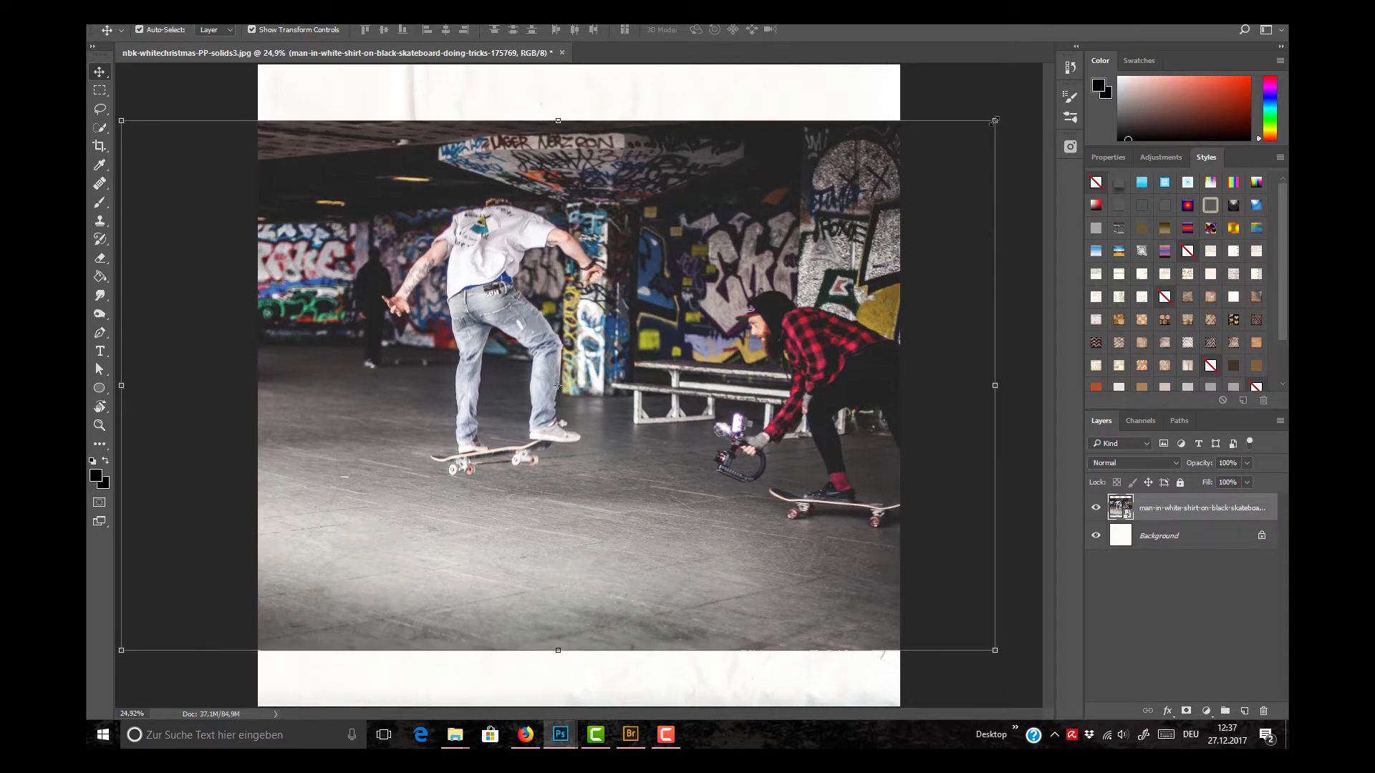
{"action": "key", "text": "shift"}
{"action": "key", "text": "alt+shift"}
{"action": "left_click_drag", "start_coordinate": [991, 122], "coordinate": [858, 204]}
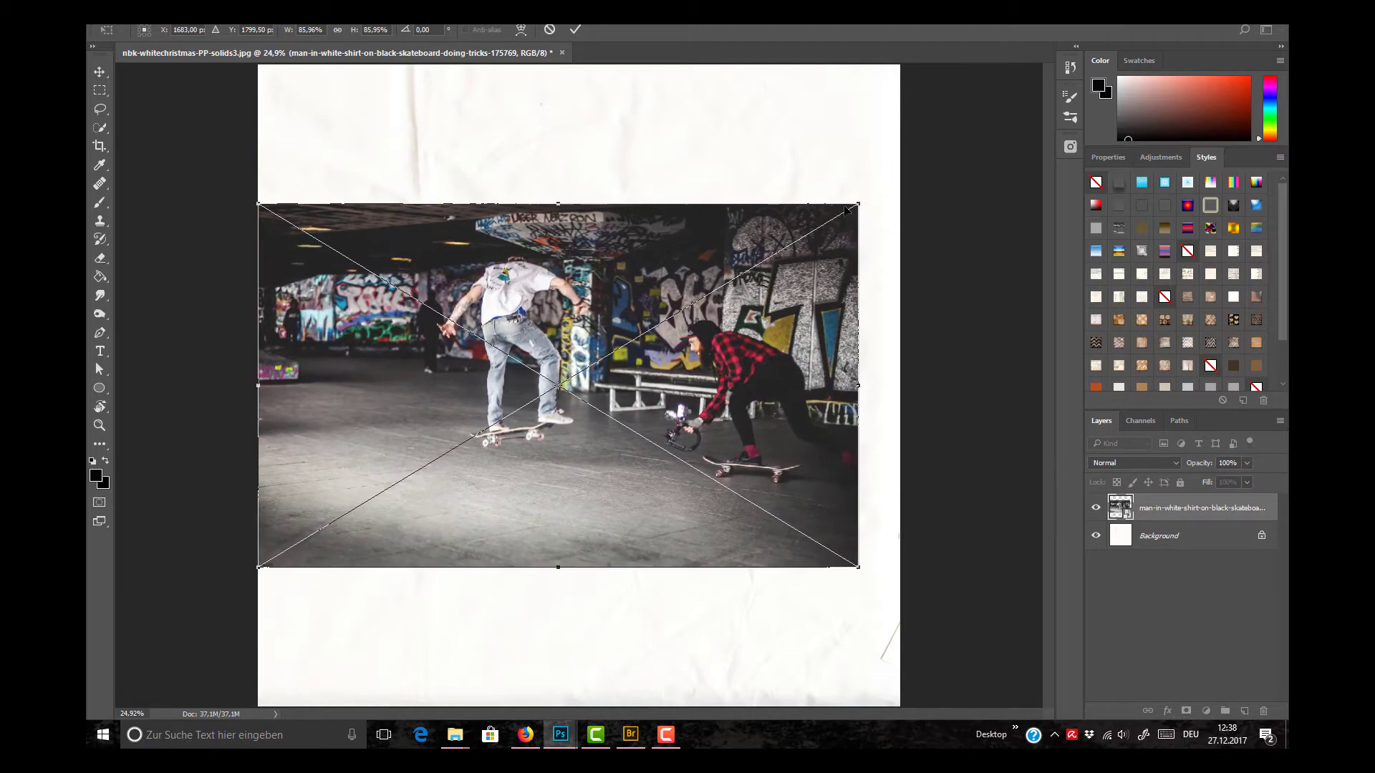
{"action": "key", "text": "Return"}
{"action": "left_click_drag", "start_coordinate": [753, 315], "coordinate": [774, 315]}
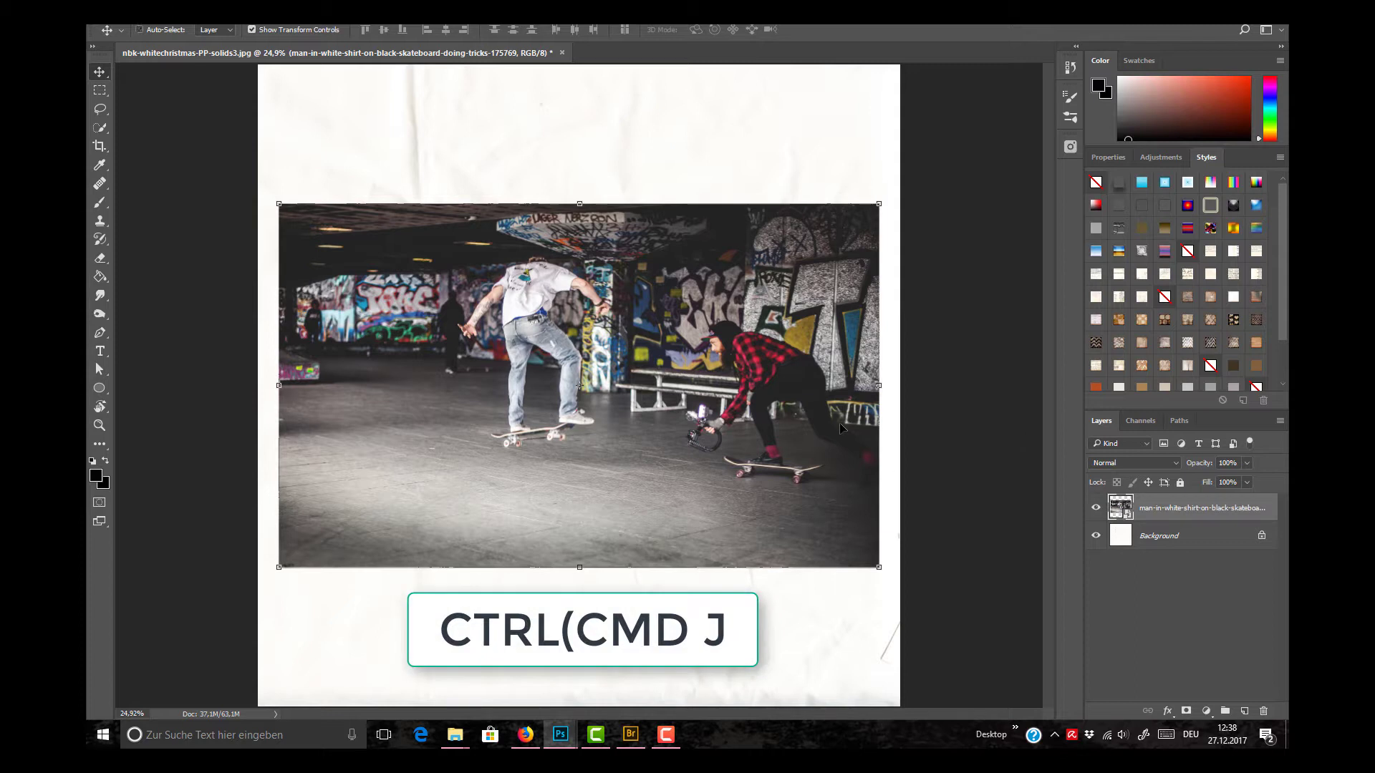
Step: Duplicate the photo layer and select the jumping skateboarder with his board on the copy using the Quick Selection tool
{"action": "key", "text": "ctrl+j"}
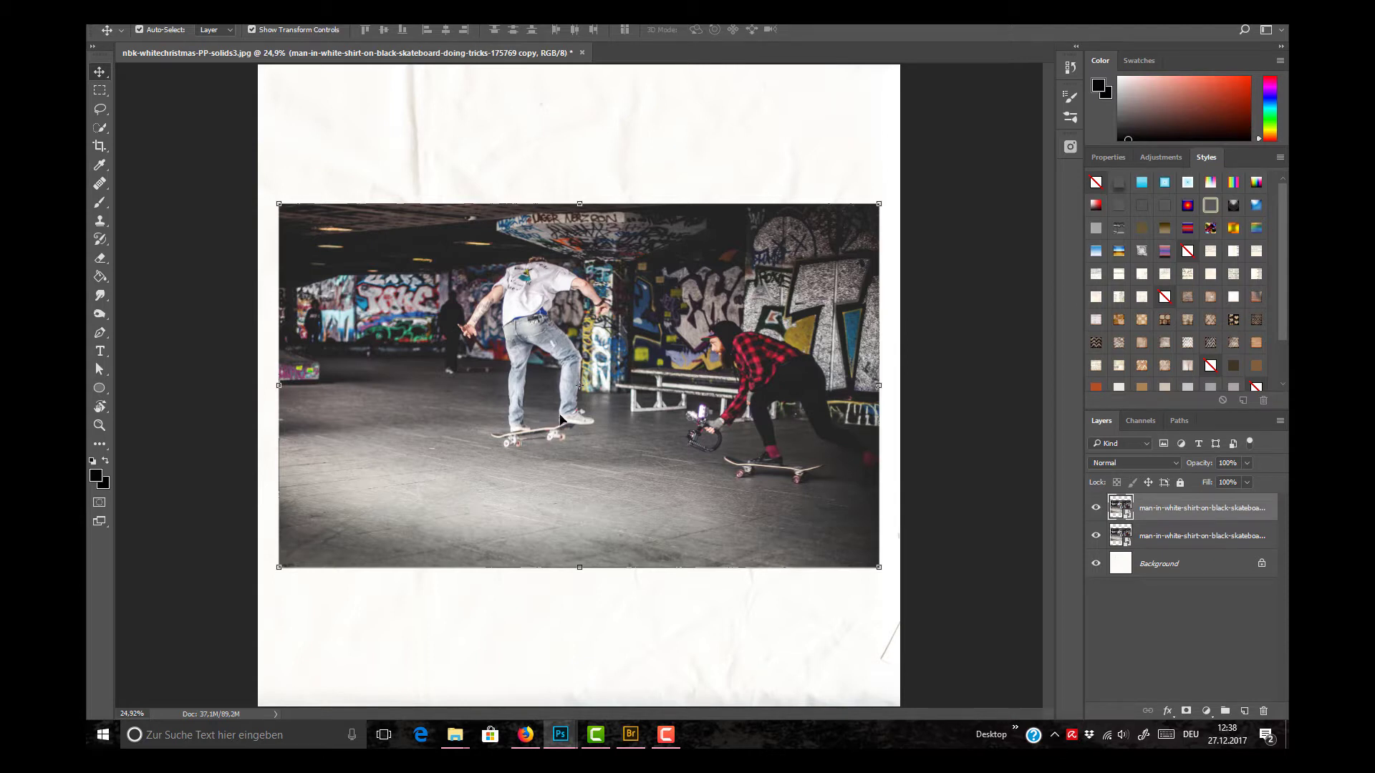
{"action": "key", "text": "ctrl+plus"}
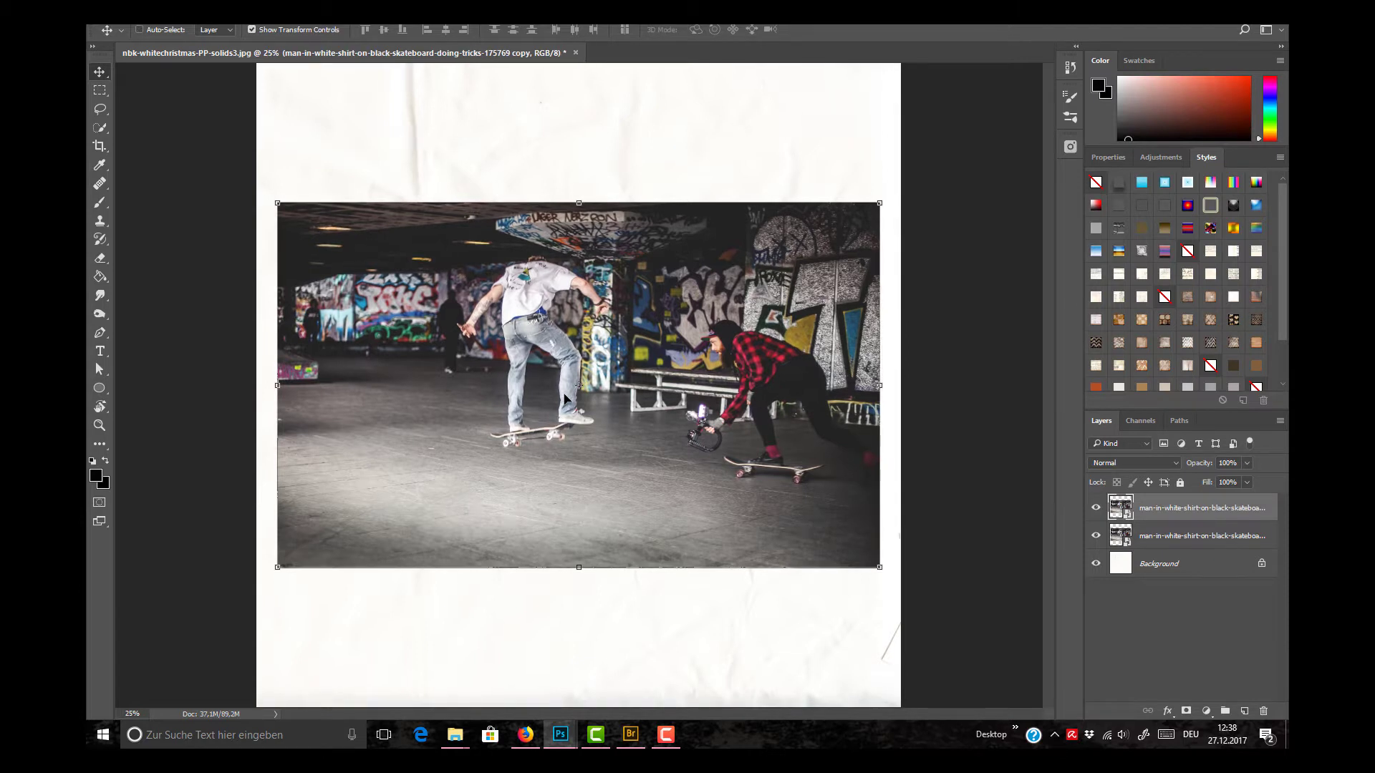
{"action": "key", "text": "ctrl+plus"}
{"action": "key", "text": "ctrl+plus"}
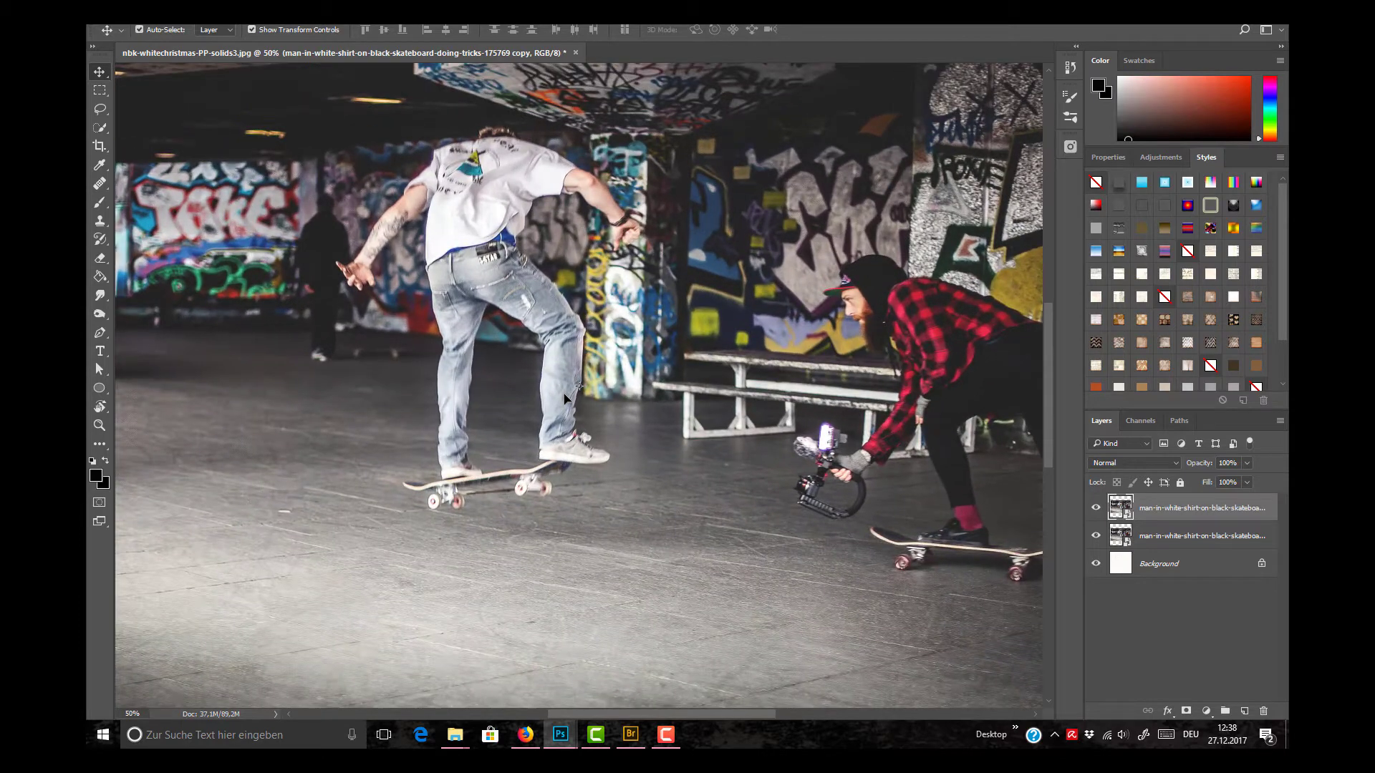
{"action": "left_click", "coordinate": [100, 128]}
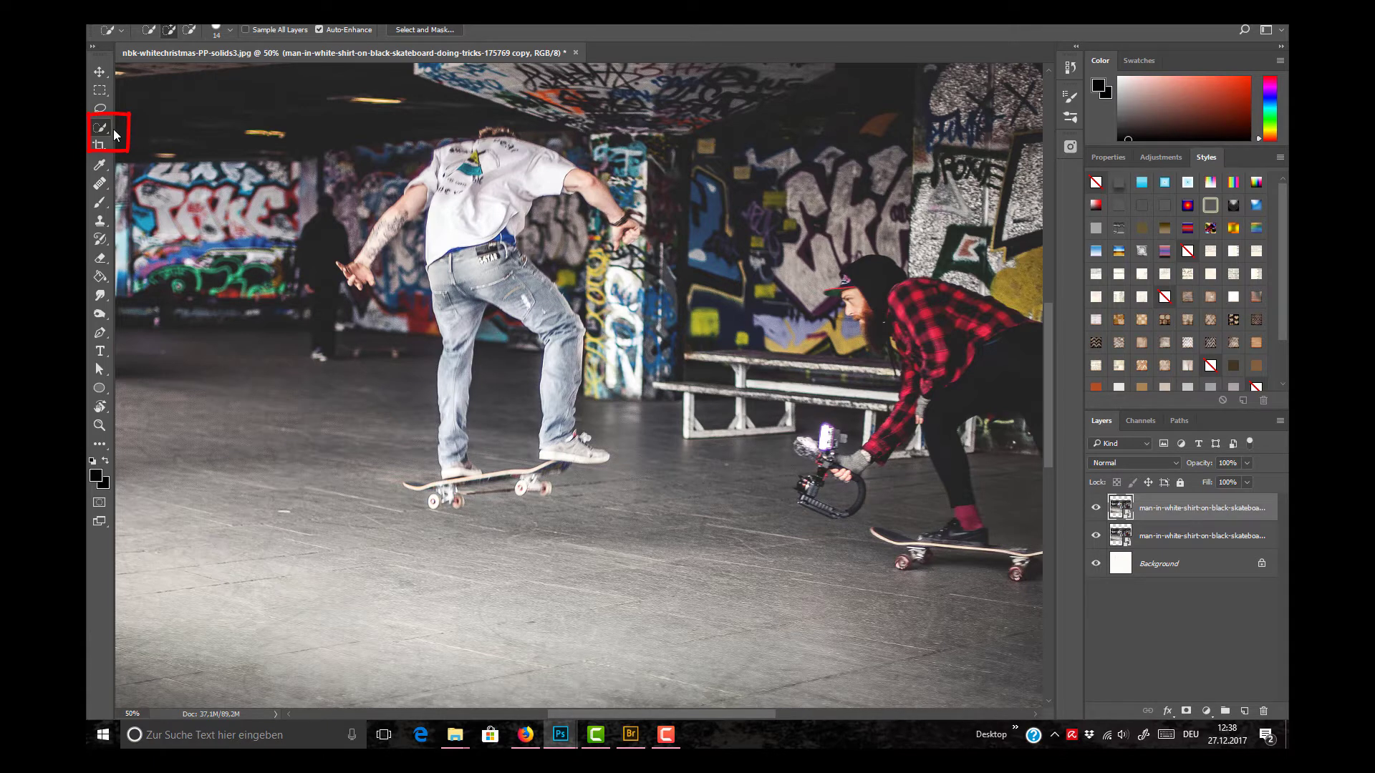
{"action": "mouse_move", "coordinate": [426, 179]}
{"action": "left_mouse_down"}
{"action": "mouse_move", "coordinate": [358, 265]}
{"action": "mouse_move", "coordinate": [341, 265]}
{"action": "mouse_move", "coordinate": [355, 282]}
{"action": "left_mouse_up"}
{"action": "mouse_move", "coordinate": [444, 175]}
{"action": "left_mouse_down"}
{"action": "mouse_move", "coordinate": [503, 136]}
{"action": "mouse_move", "coordinate": [574, 179]}
{"action": "mouse_move", "coordinate": [579, 213]}
{"action": "mouse_move", "coordinate": [574, 174]}
{"action": "mouse_move", "coordinate": [634, 238]}
{"action": "left_mouse_up"}
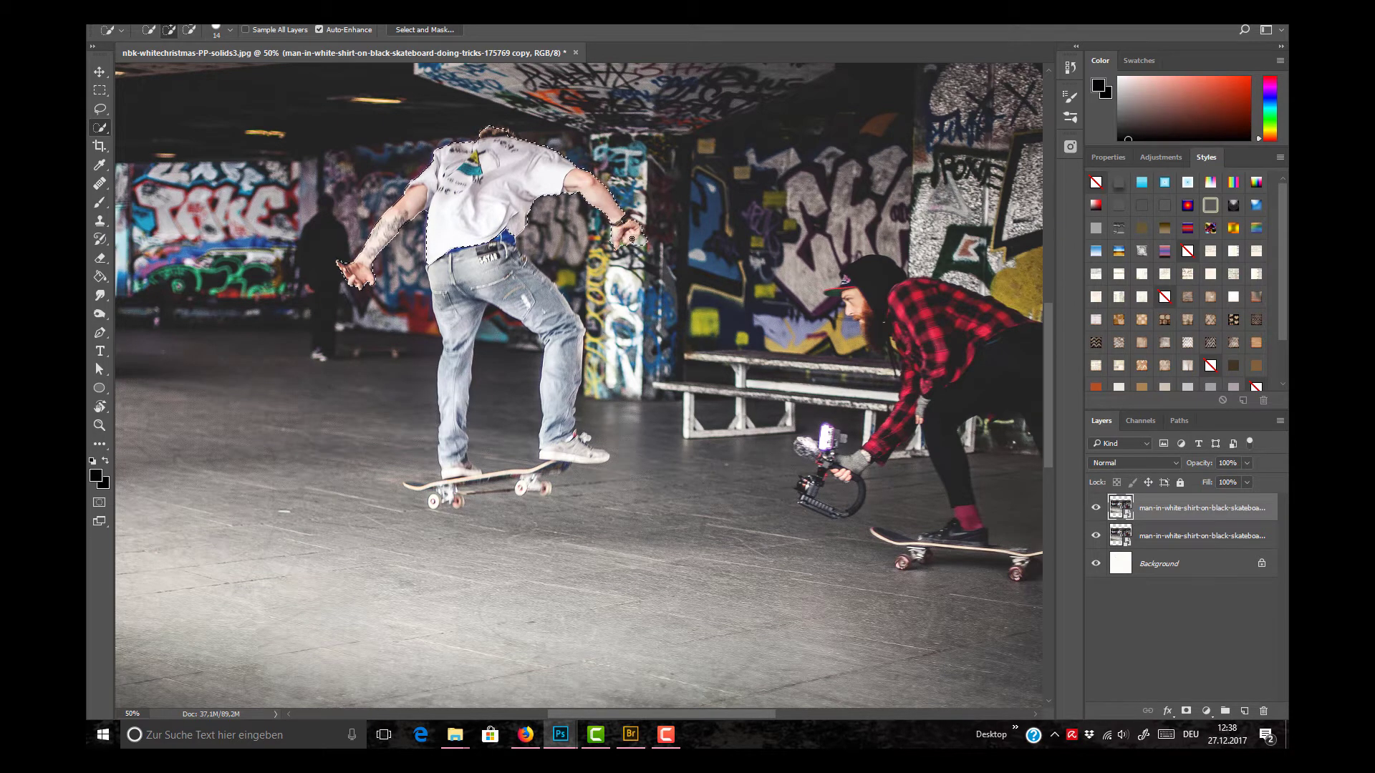
{"action": "mouse_move", "coordinate": [501, 265]}
{"action": "left_mouse_down"}
{"action": "mouse_move", "coordinate": [455, 301]}
{"action": "mouse_move", "coordinate": [451, 276]}
{"action": "mouse_move", "coordinate": [451, 470]}
{"action": "mouse_move", "coordinate": [505, 277]}
{"action": "mouse_move", "coordinate": [553, 338]}
{"action": "mouse_move", "coordinate": [557, 383]}
{"action": "left_mouse_up"}
{"action": "mouse_move", "coordinate": [524, 485]}
{"action": "left_mouse_down"}
{"action": "mouse_move", "coordinate": [542, 486]}
{"action": "mouse_move", "coordinate": [469, 474]}
{"action": "mouse_move", "coordinate": [492, 477]}
{"action": "mouse_move", "coordinate": [446, 486]}
{"action": "mouse_move", "coordinate": [437, 502]}
{"action": "left_mouse_up"}
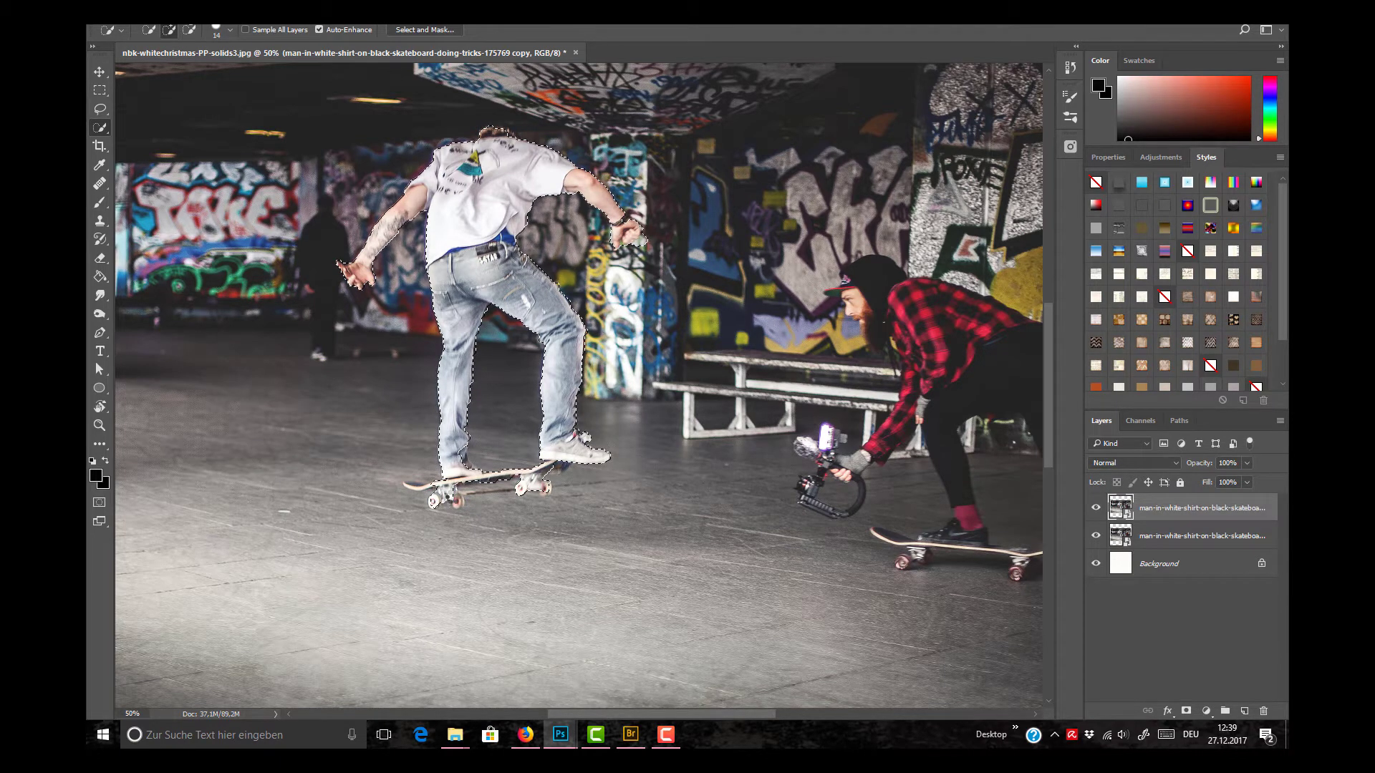
{"action": "left_click_drag", "start_coordinate": [435, 488], "coordinate": [411, 484]}
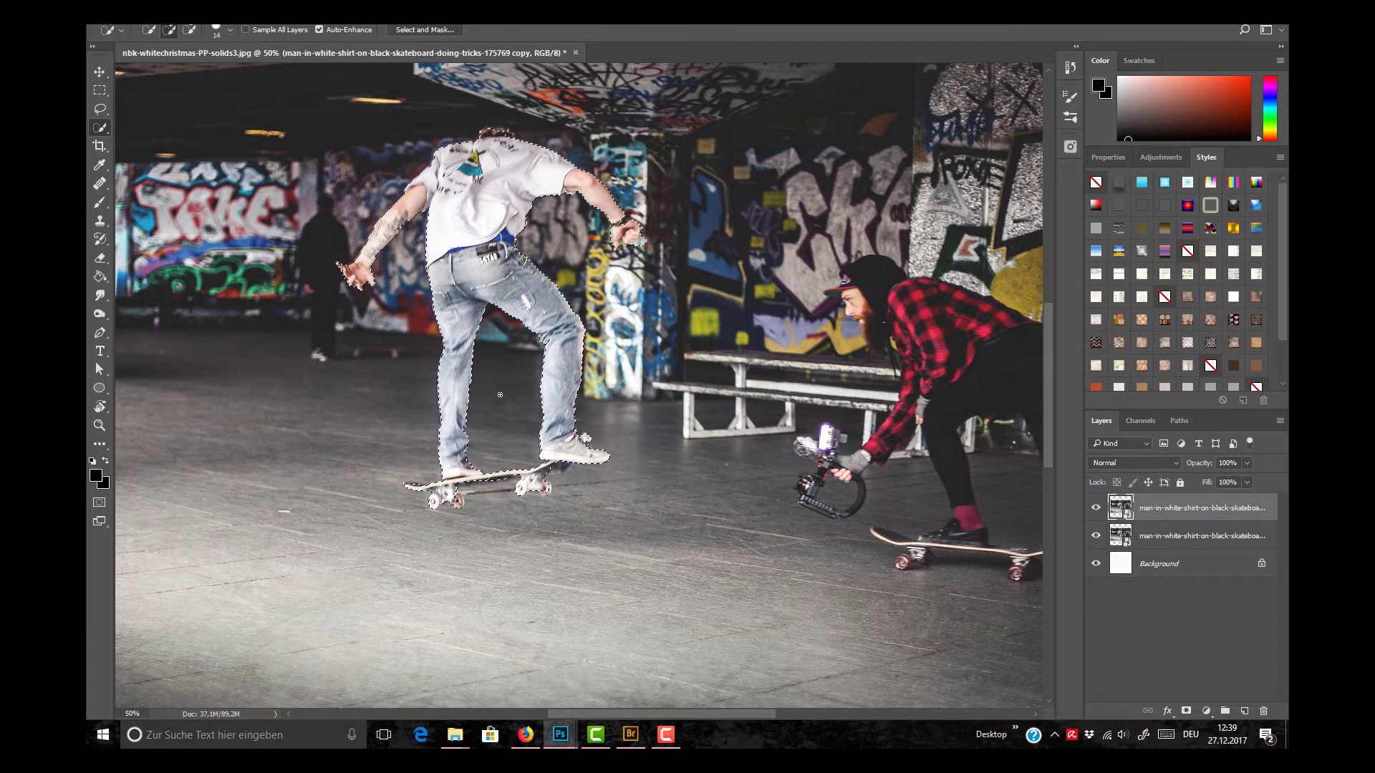
{"action": "key", "text": "alt"}
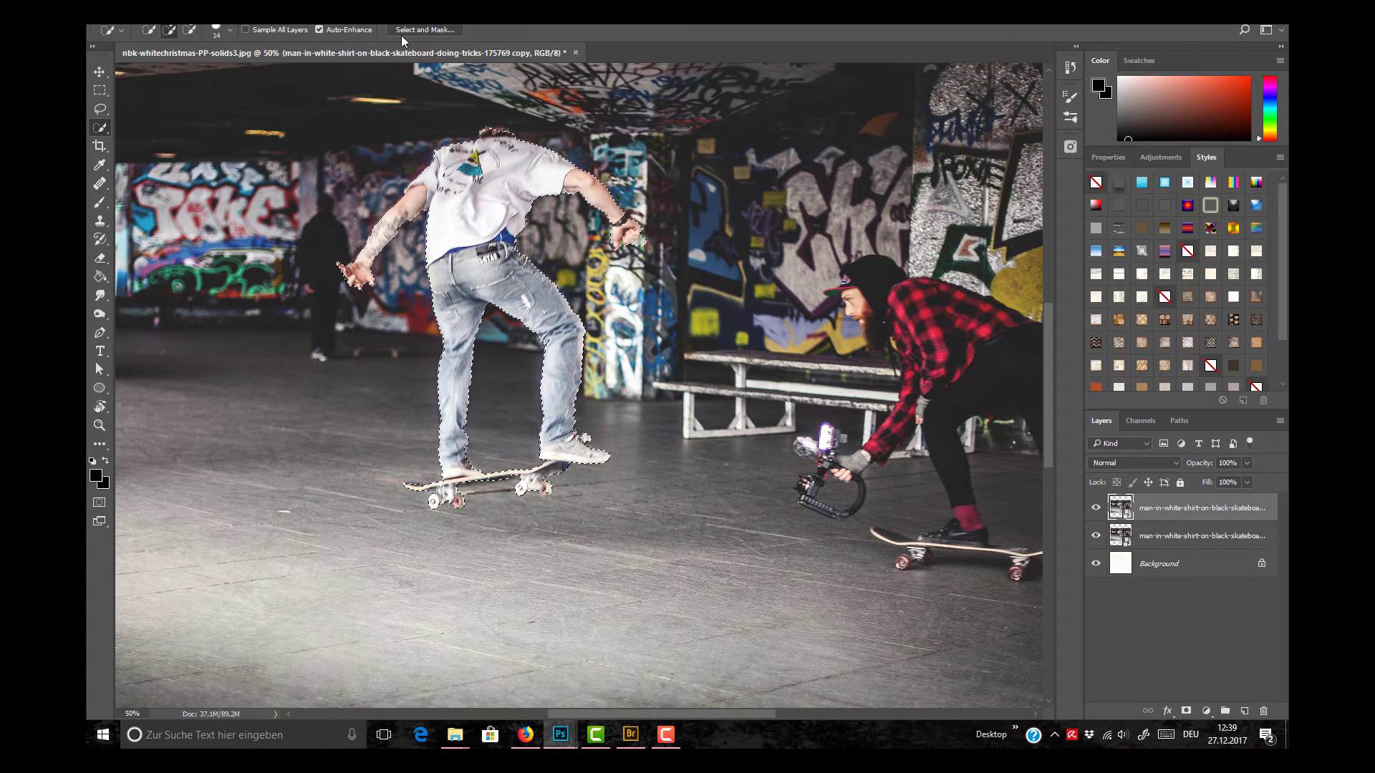
Step: Open Select and Mask and refine the edge near the skateboarder's hand with the Refine Edge brush at 32 px
{"action": "left_click", "coordinate": [441, 33]}
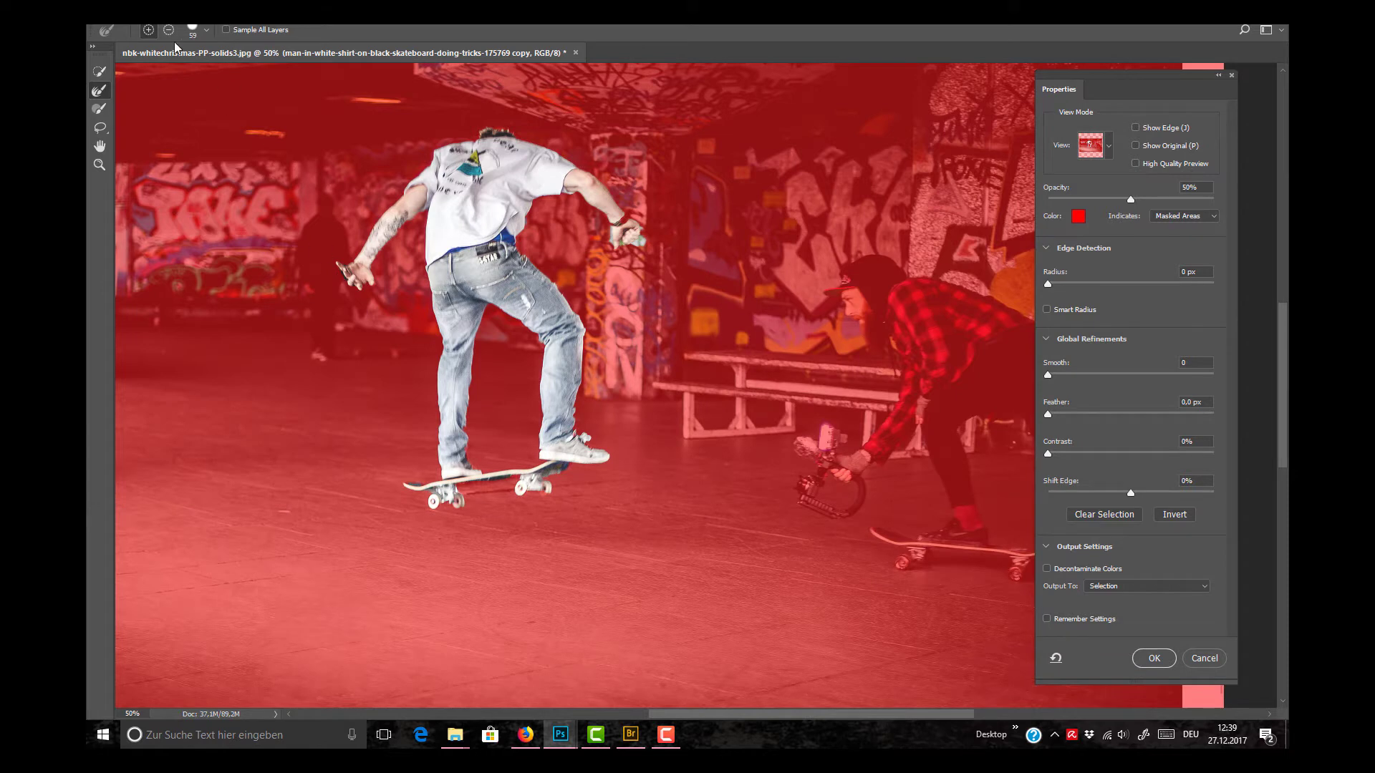
{"action": "left_click", "coordinate": [206, 32]}
{"action": "left_click_drag", "start_coordinate": [167, 70], "coordinate": [151, 70]}
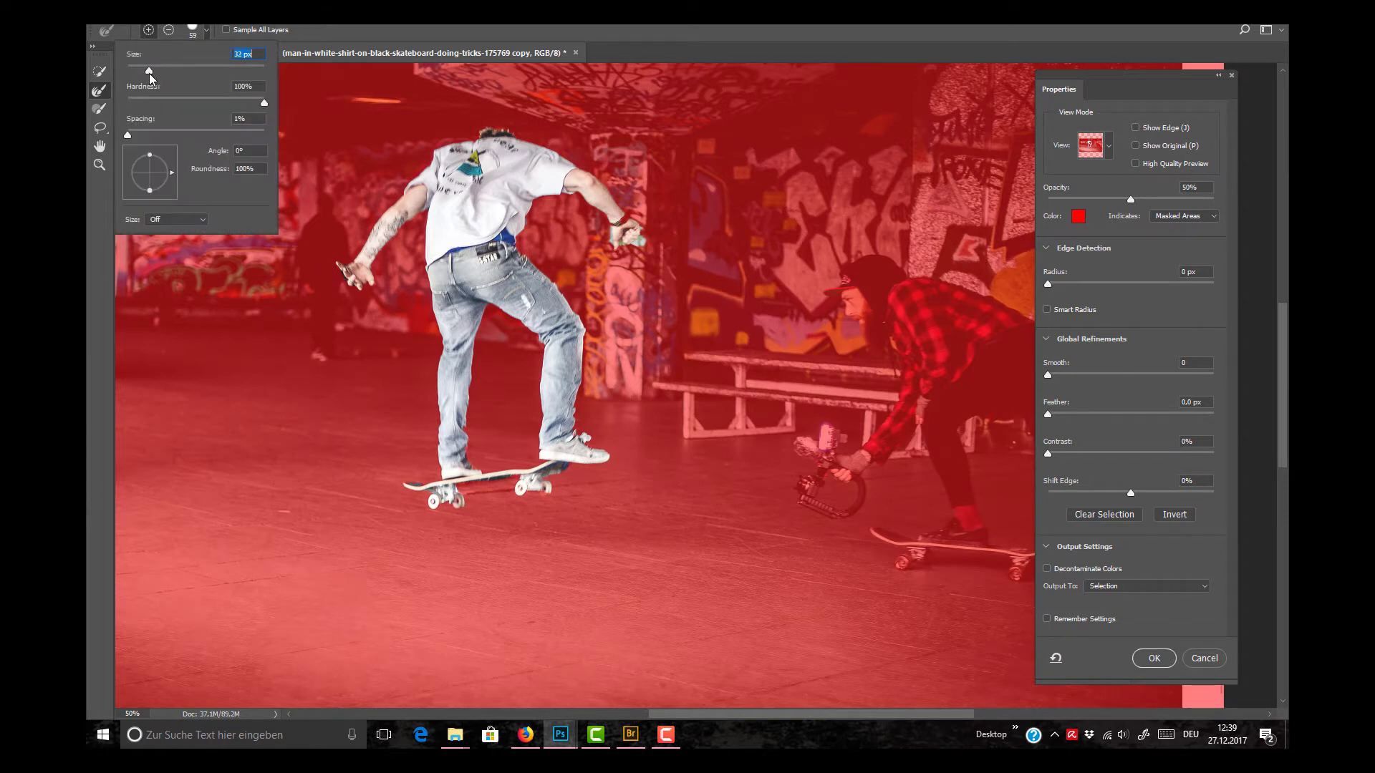
{"action": "left_click", "coordinate": [606, 252]}
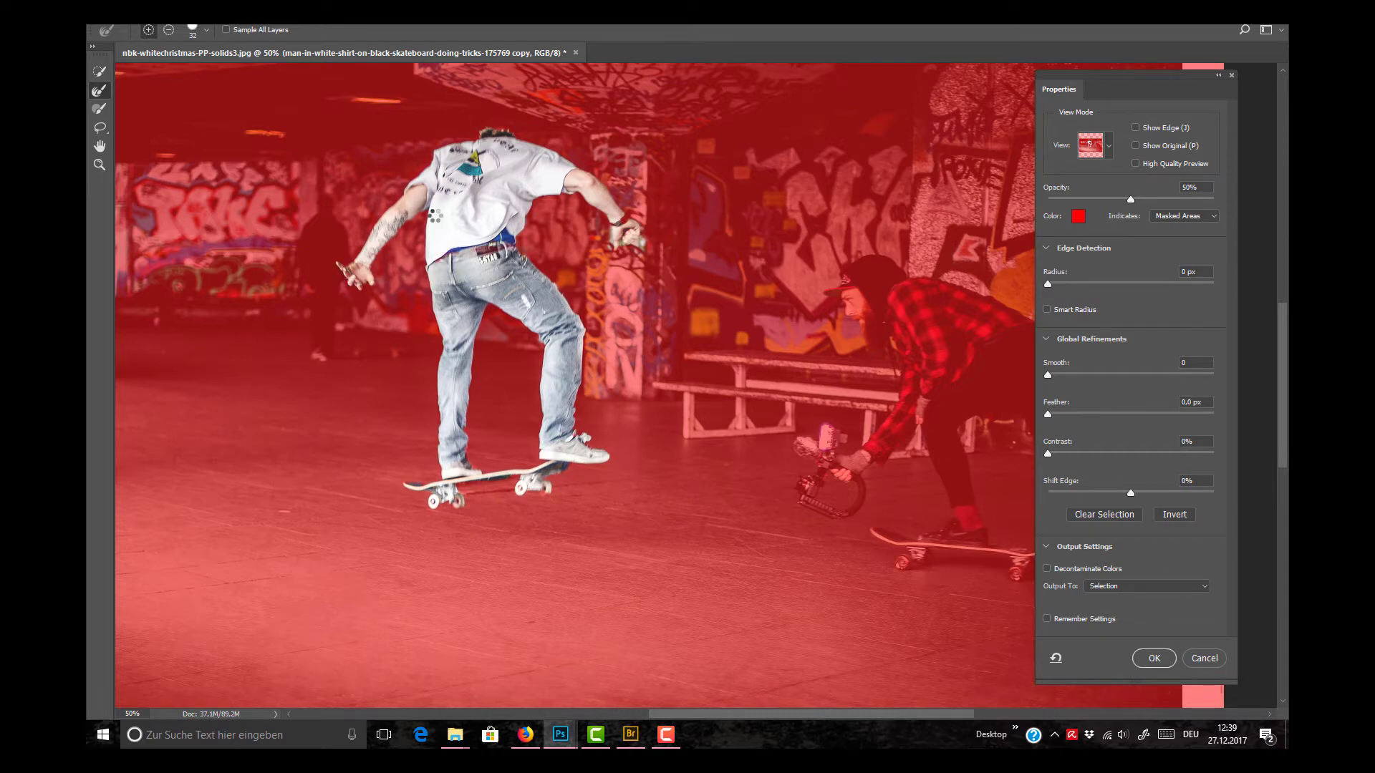
Step: Output the refined selection to a new layer
{"action": "left_click", "coordinate": [1205, 587]}
{"action": "left_click", "coordinate": [1108, 614]}
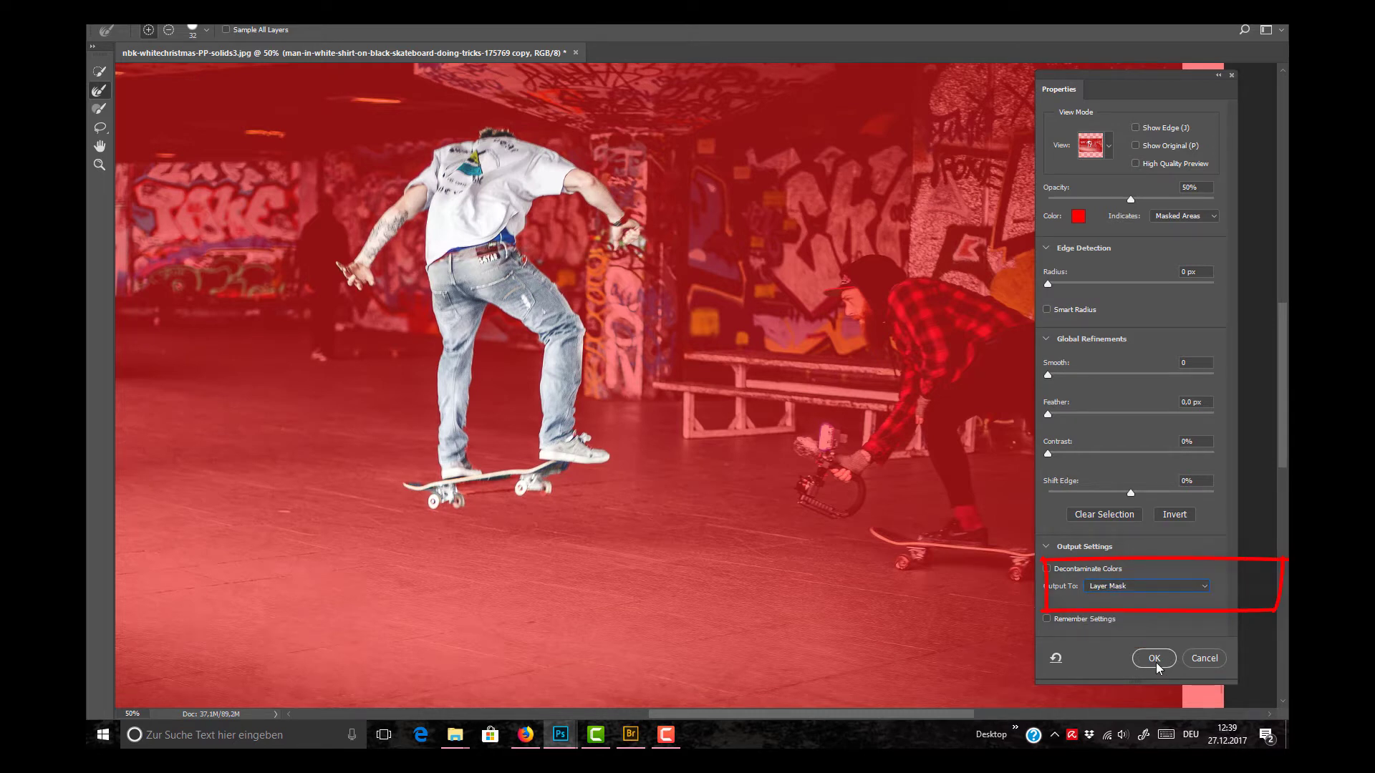
{"action": "left_click", "coordinate": [1145, 586]}
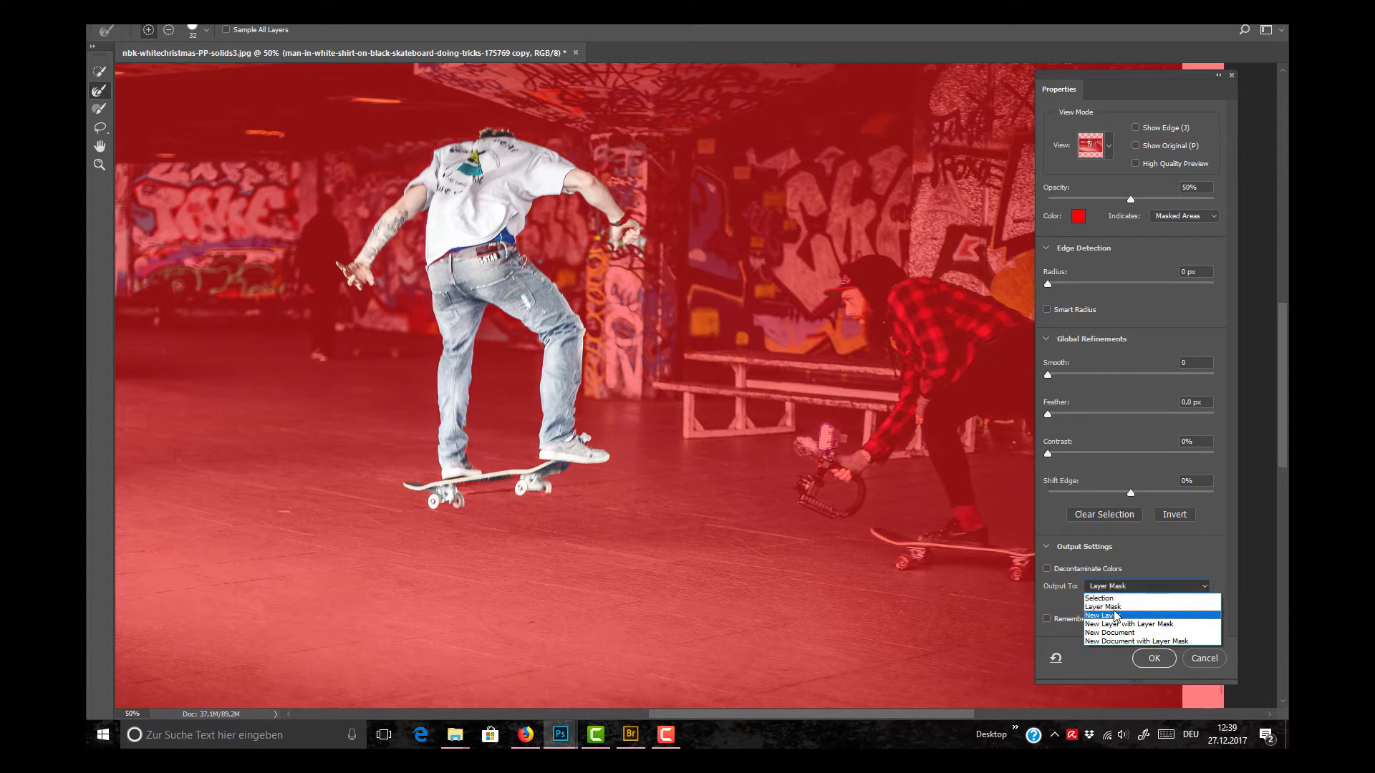
{"action": "left_click", "coordinate": [1114, 616]}
{"action": "left_click", "coordinate": [1161, 661]}
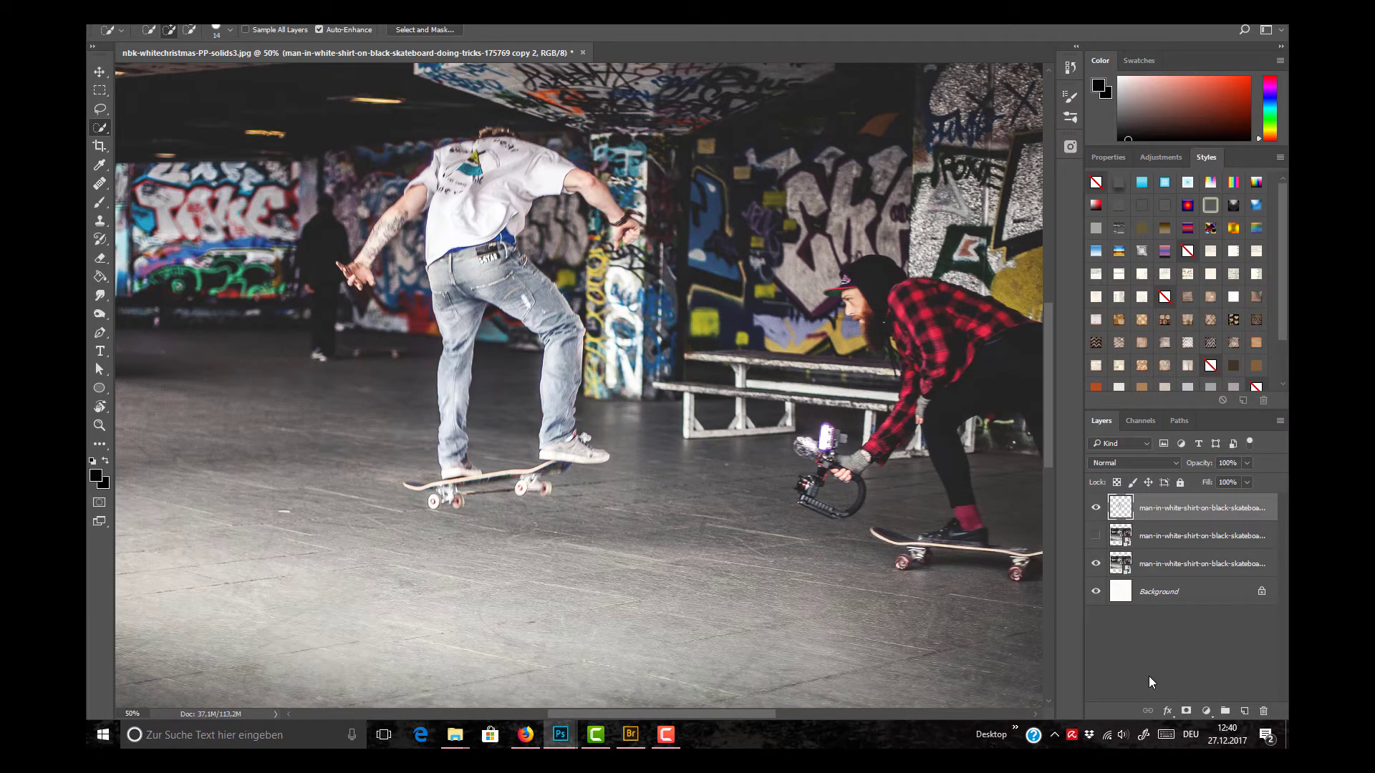
Step: Delete the hidden duplicate of the photo layer
{"action": "left_click", "coordinate": [1152, 539]}
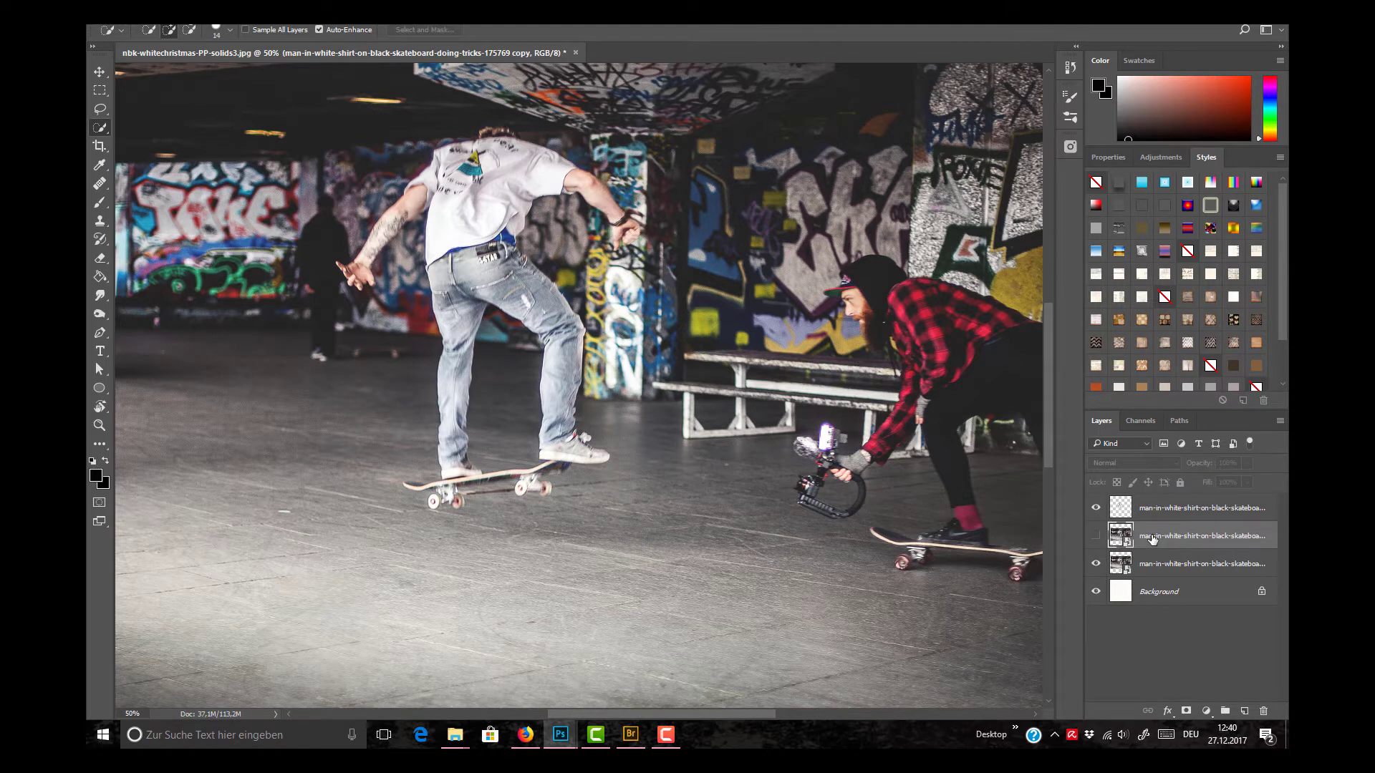
{"action": "left_click_drag", "start_coordinate": [1152, 538], "coordinate": [1263, 711]}
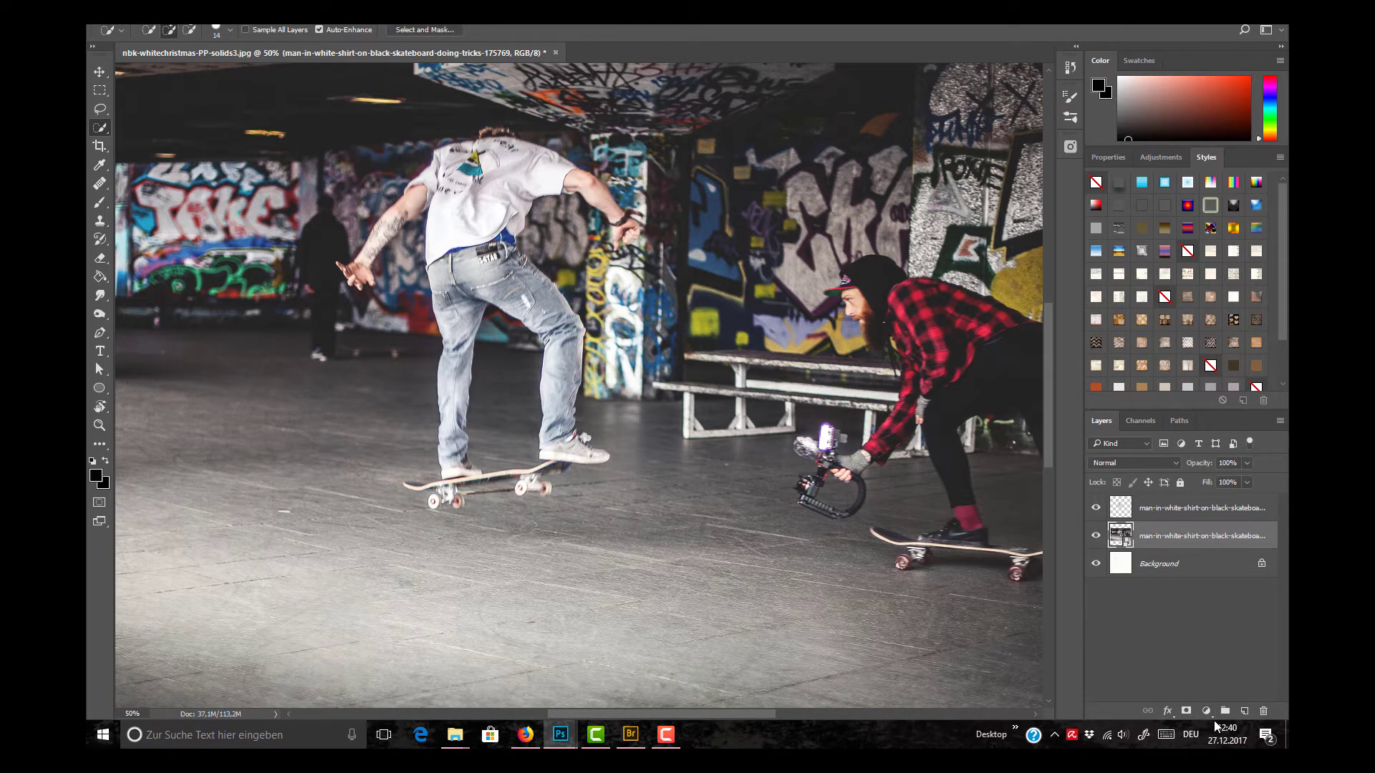
Step: Toggle the layers' visibility to inspect the skateboarder cut-out alone against the paper background
{"action": "left_click", "coordinate": [1096, 508]}
{"action": "left_click", "coordinate": [1096, 535]}
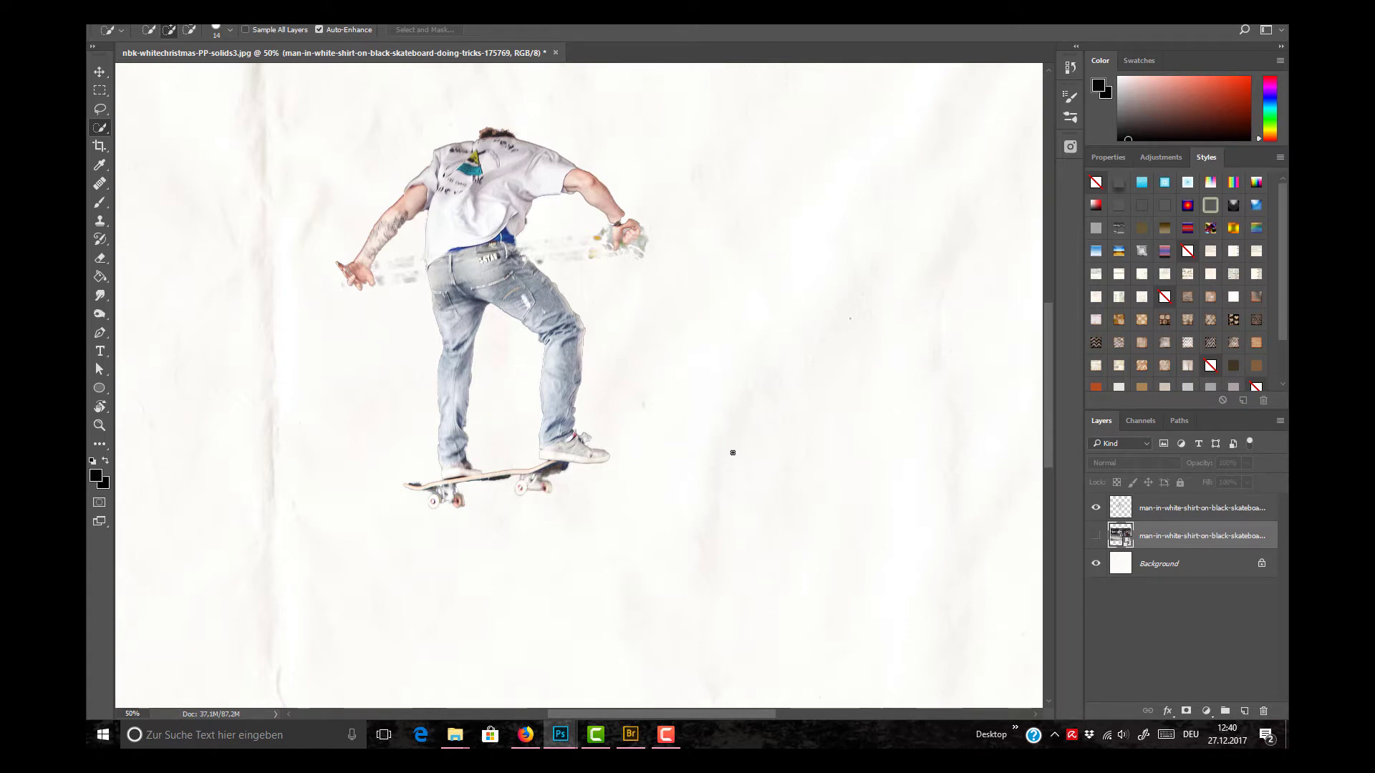
{"action": "scroll", "coordinate": [1046, 392], "scroll_direction": "up", "scroll_amount": 5}
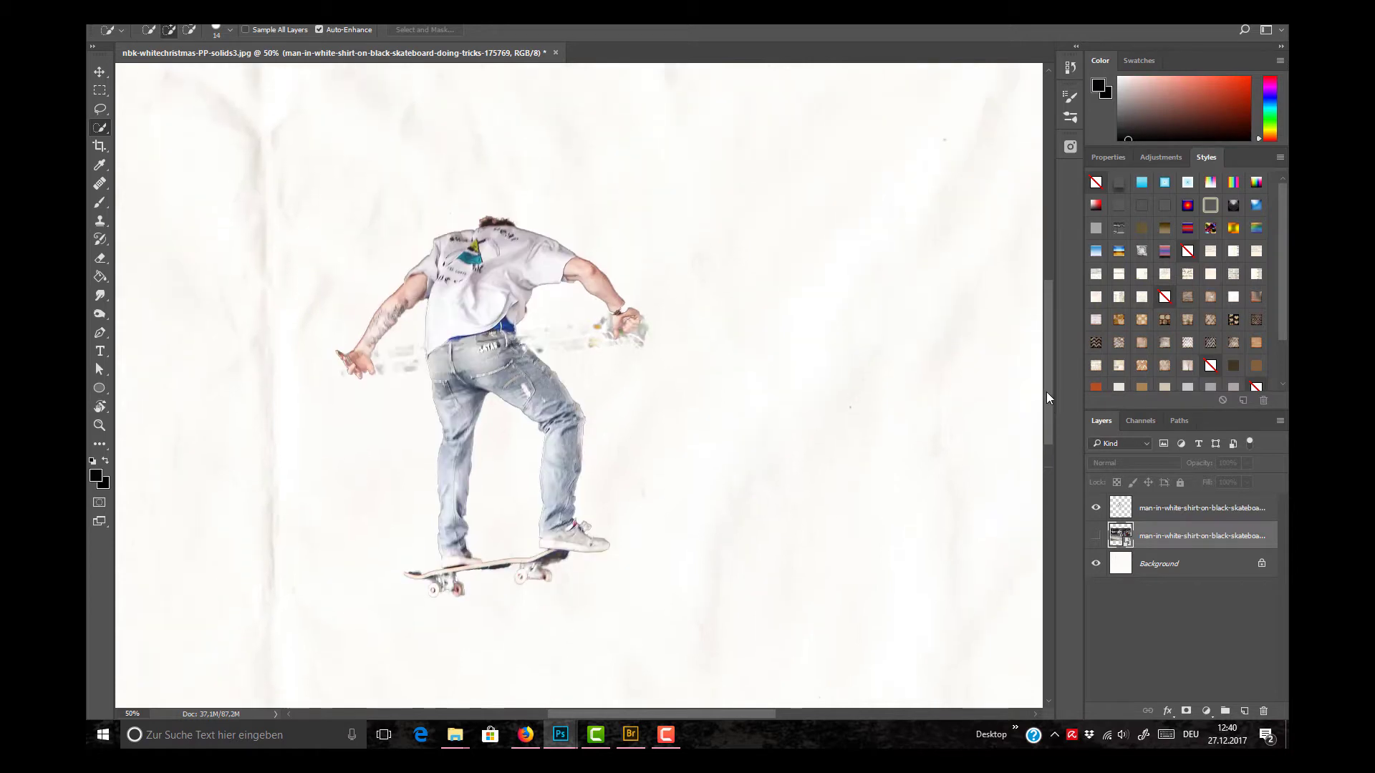
{"action": "scroll", "coordinate": [1042, 391], "scroll_direction": "down", "scroll_amount": 2}
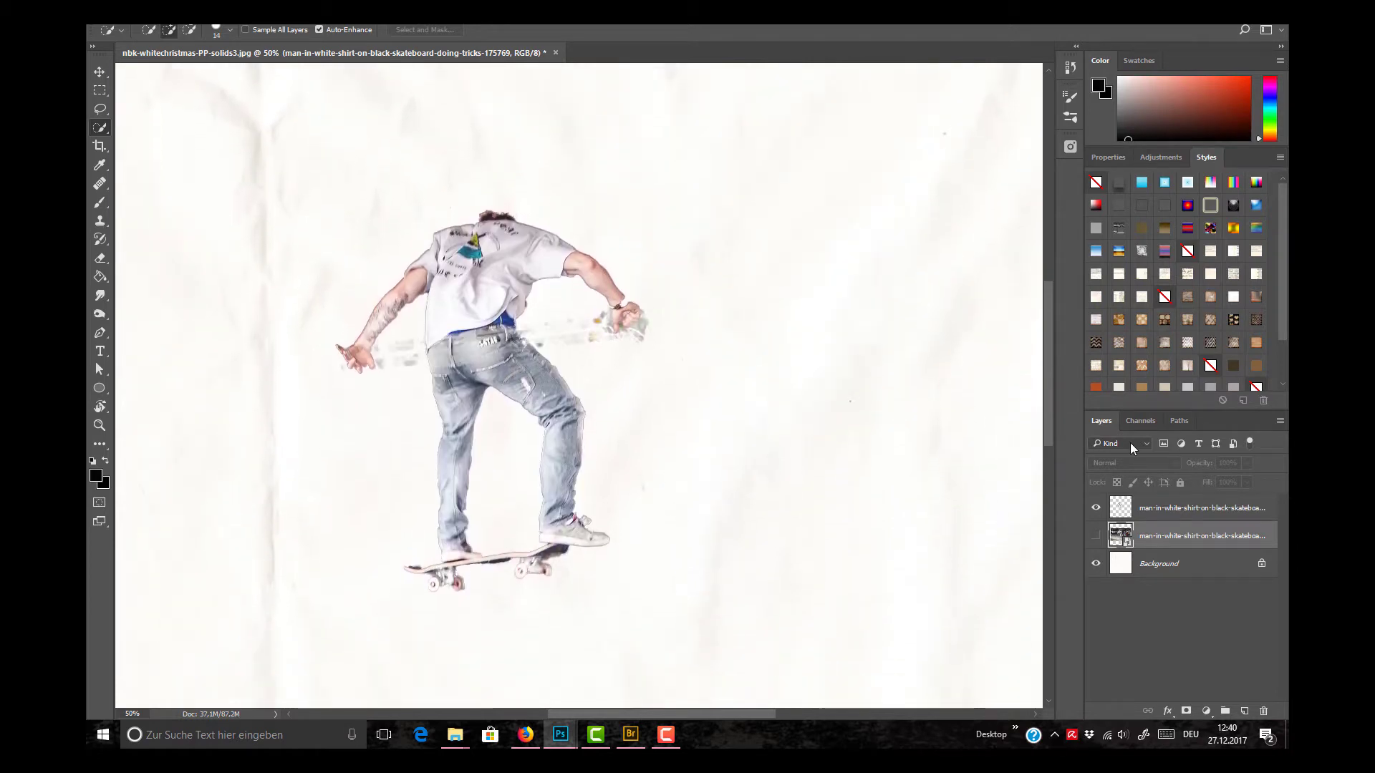
{"action": "left_click", "coordinate": [1094, 535]}
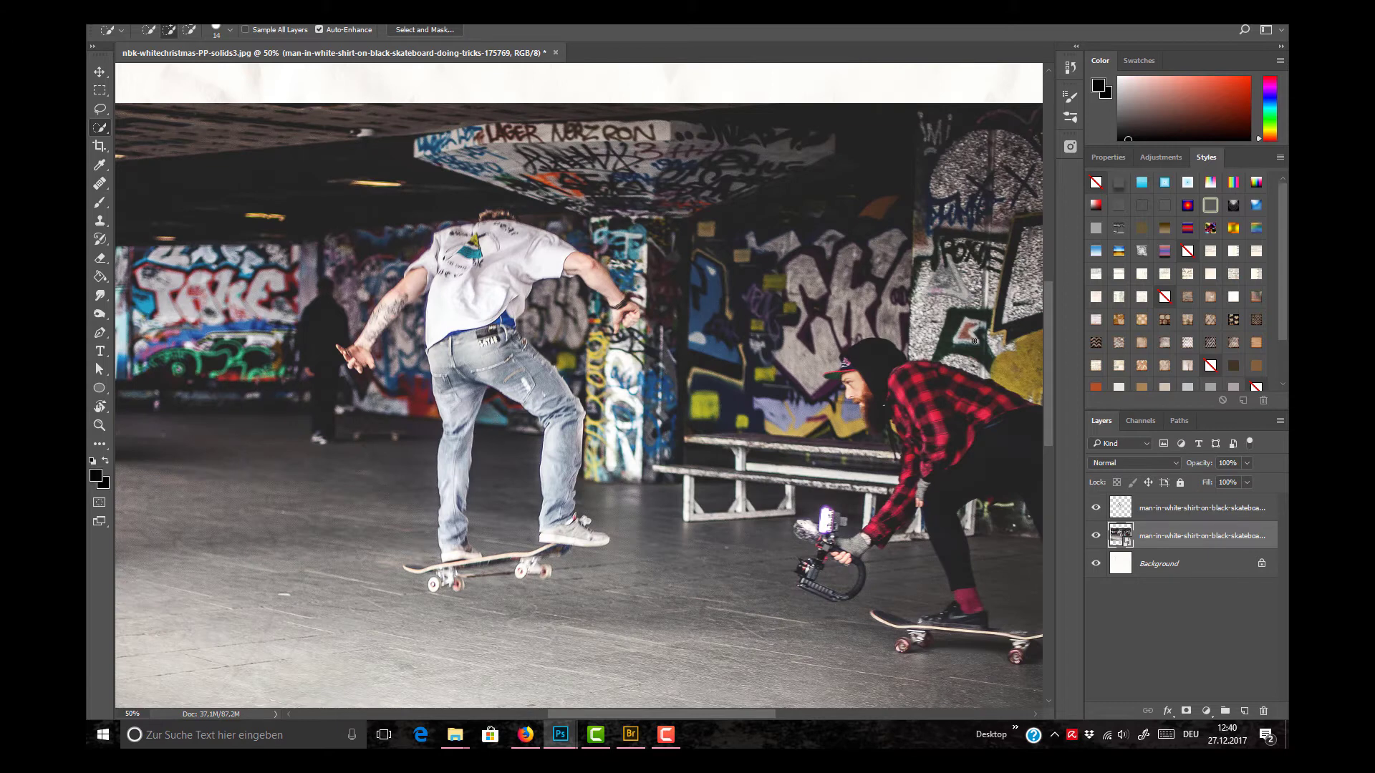
Step: Add a white layer mask to the skateboarder cut-out layer and a black layer mask to the full photo layer
{"action": "key", "text": "ctrl+0"}
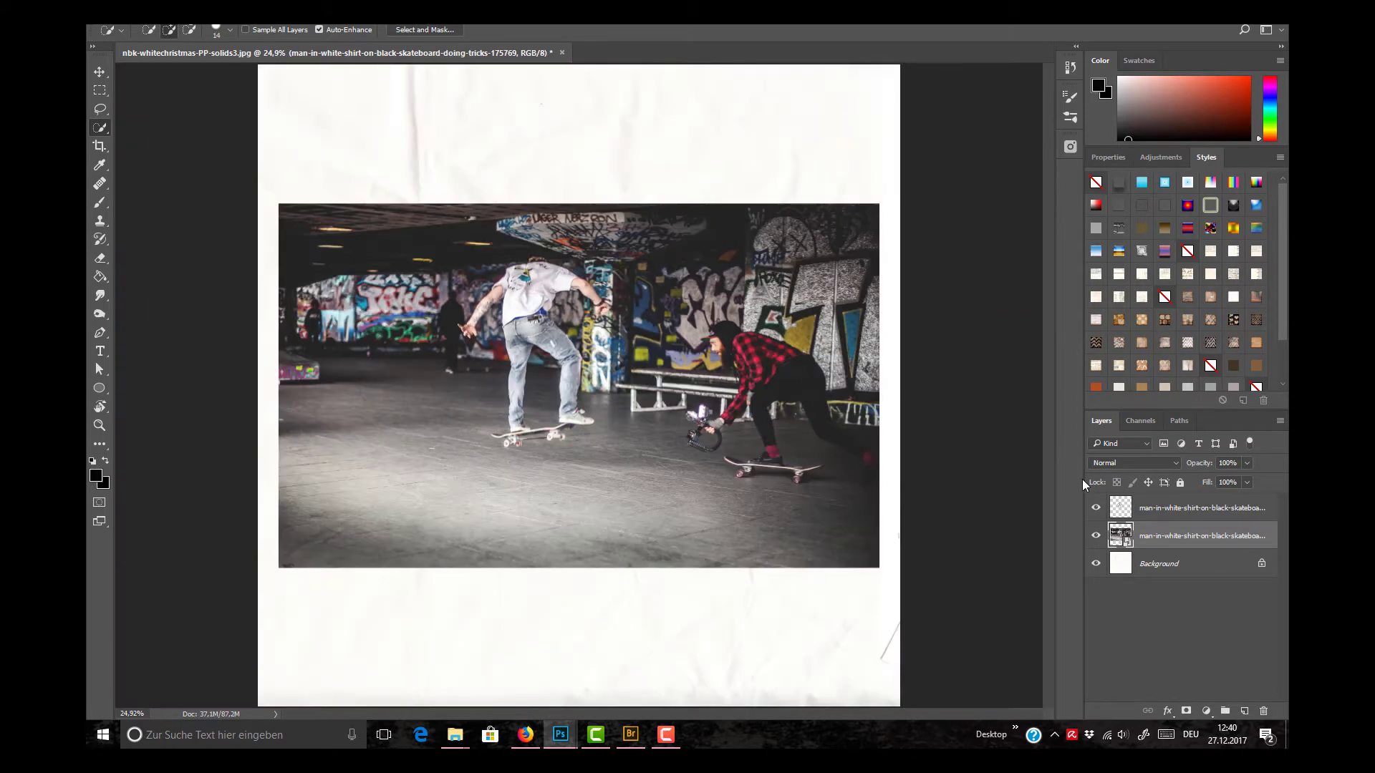
{"action": "left_click", "coordinate": [1159, 510]}
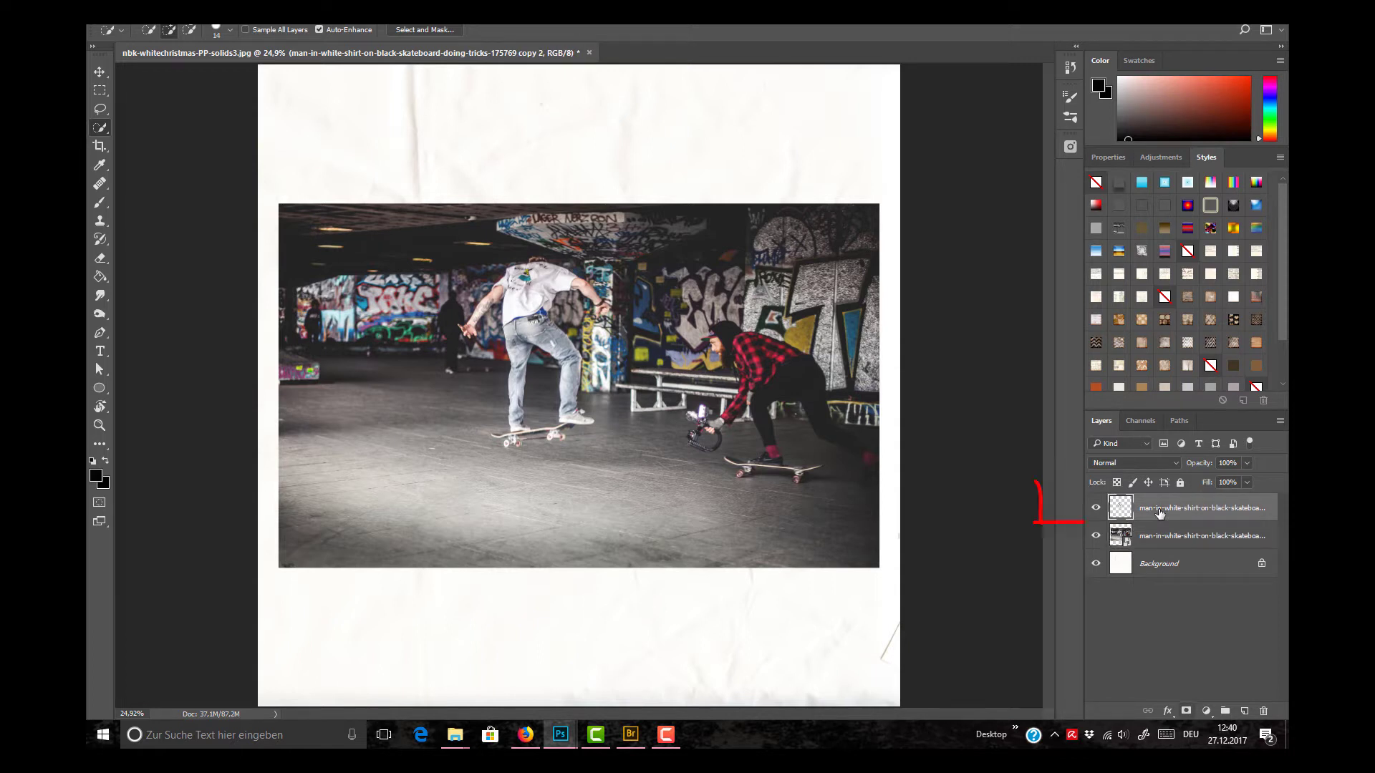
{"action": "left_click", "coordinate": [1186, 710]}
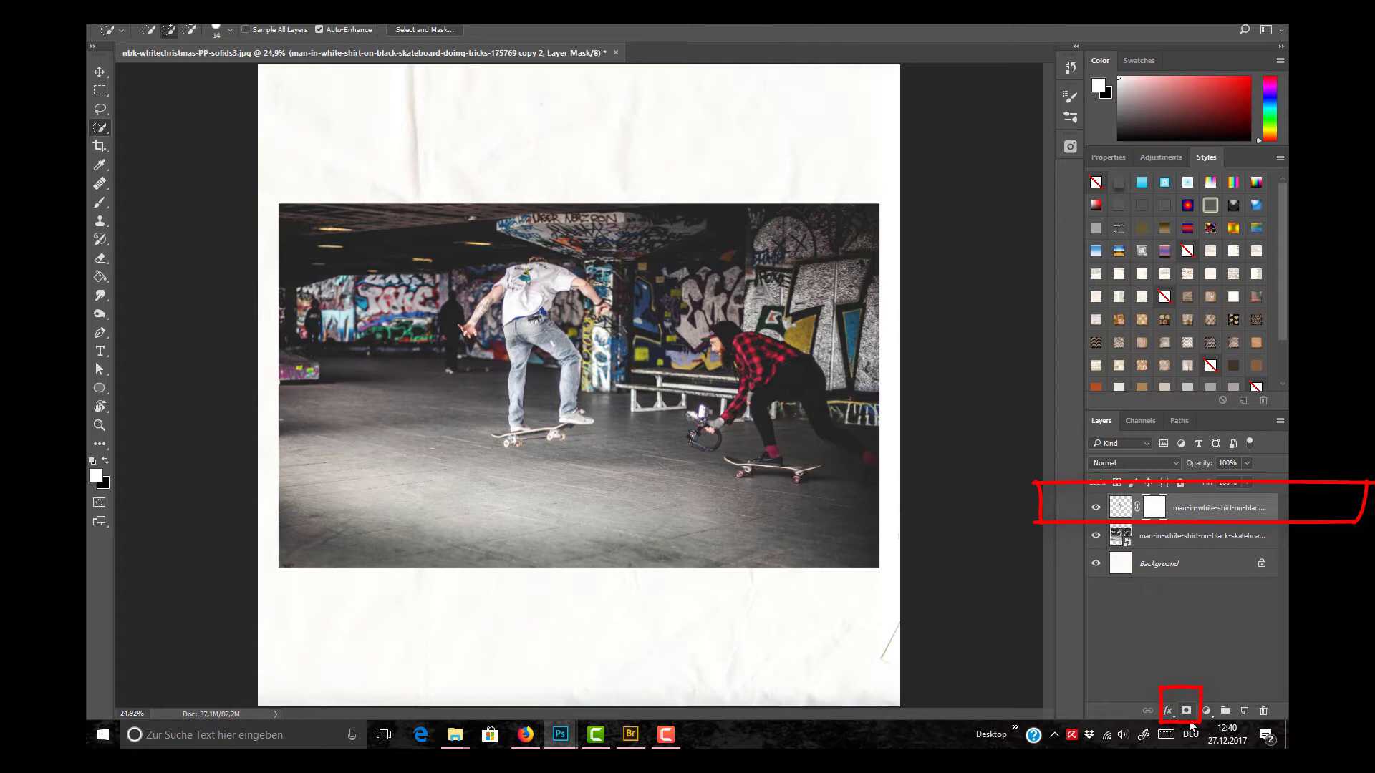
{"action": "left_click", "coordinate": [1181, 537]}
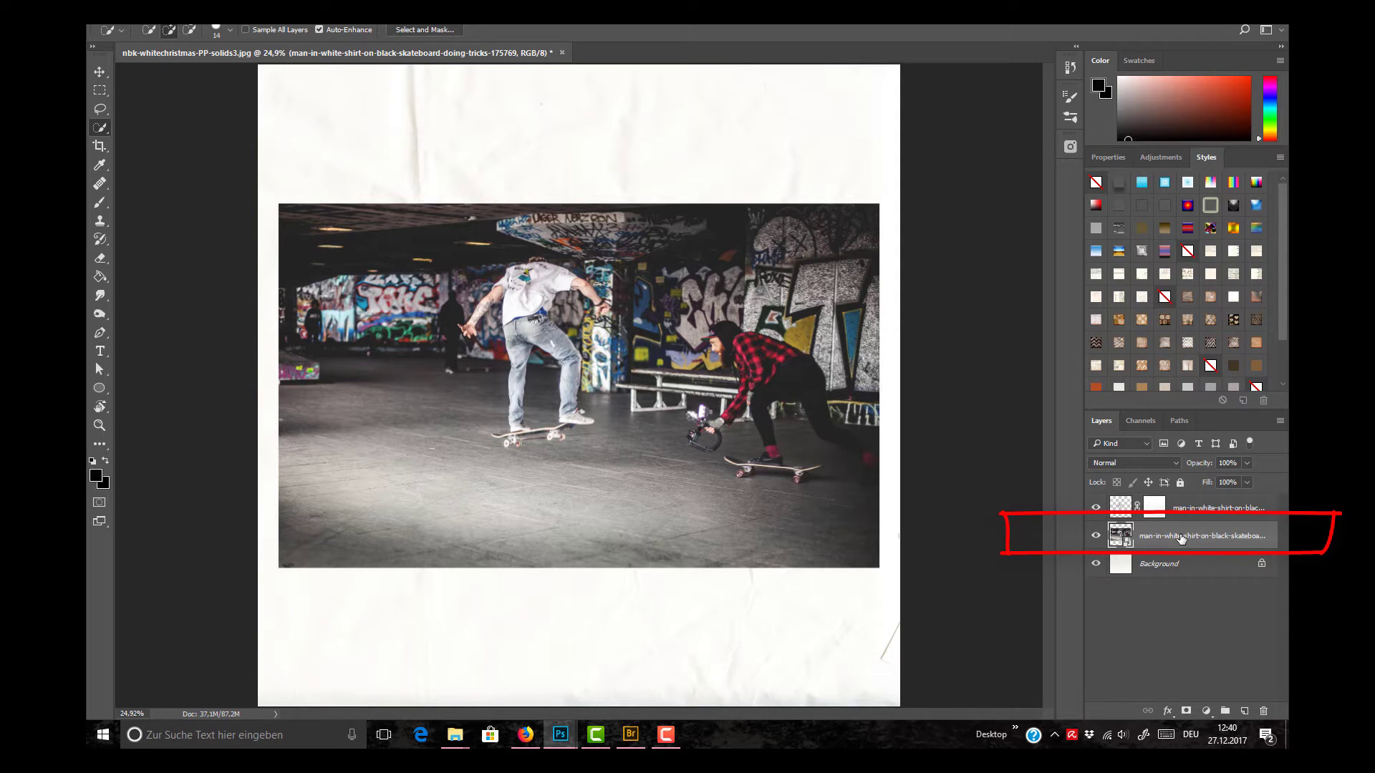
{"action": "key", "text": "alt"}
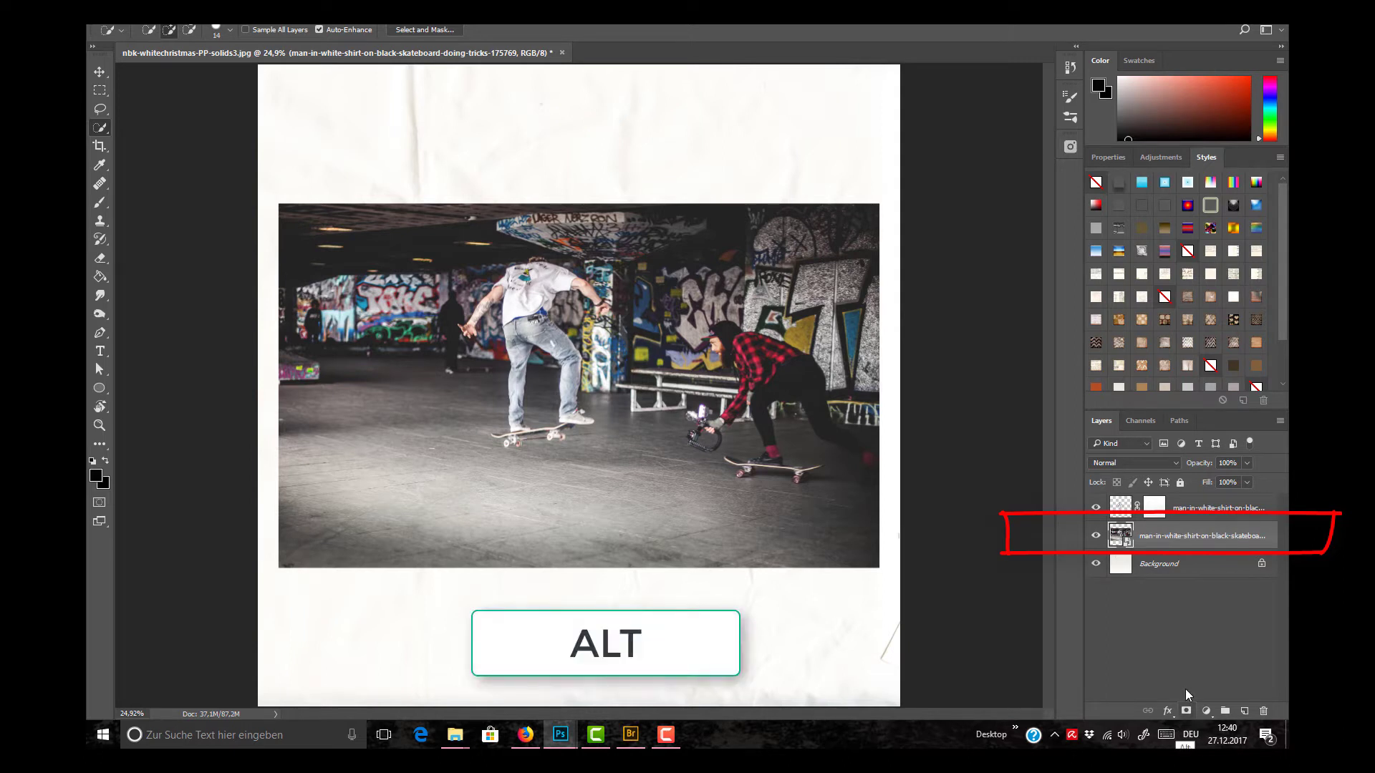
{"action": "left_click", "coordinate": [1186, 711], "text": "alt"}
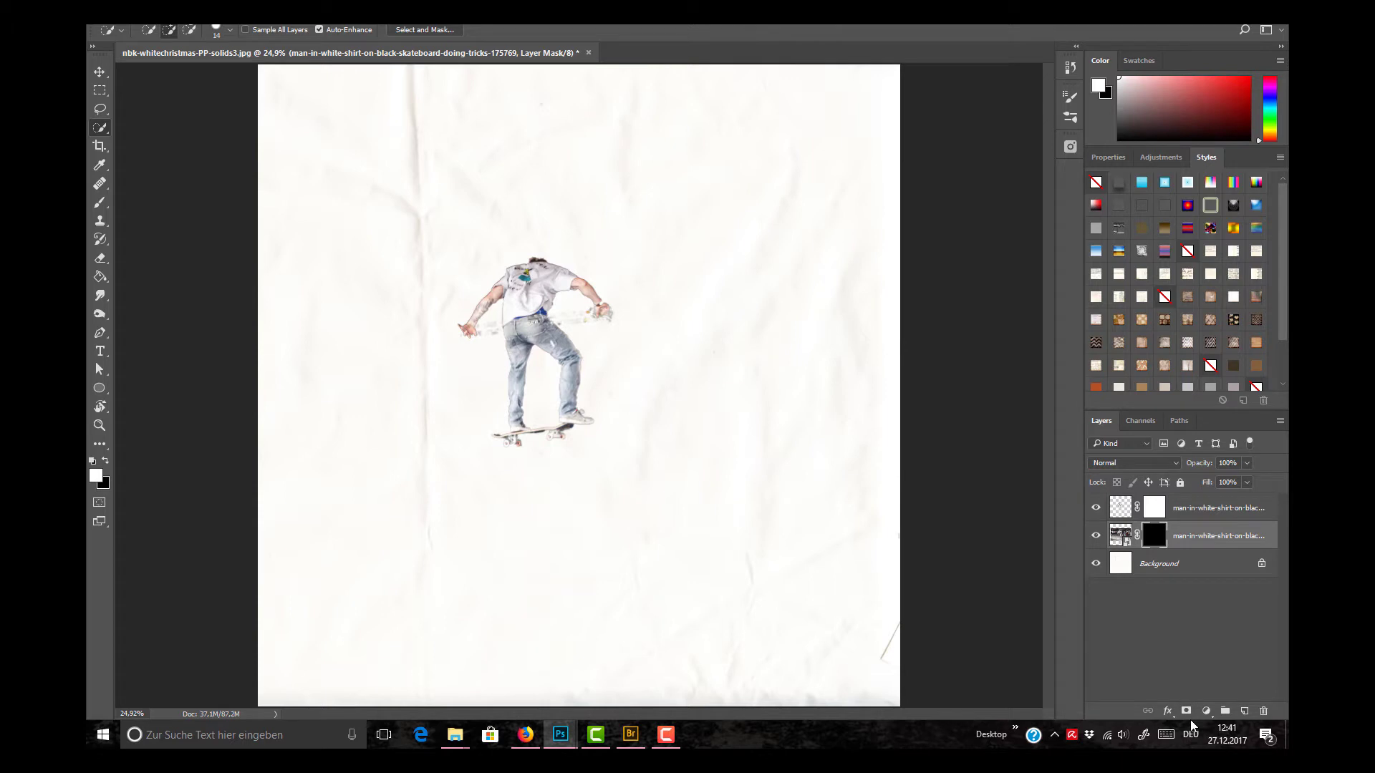
Step: Undo the photo layer's black mask and recreate it by filling a new white layer mask with black using the Paint Bucket
{"action": "left_click", "coordinate": [147, 9]}
{"action": "left_click", "coordinate": [159, 25]}
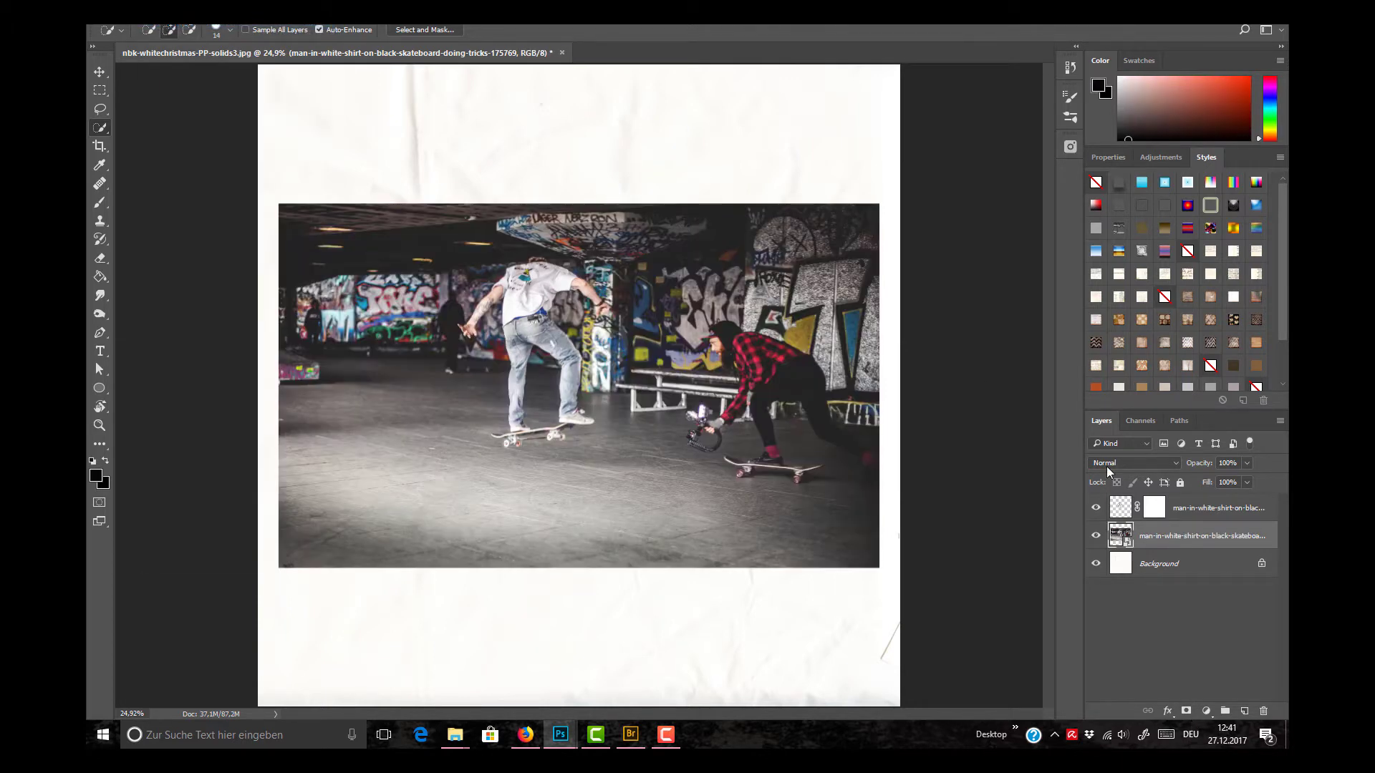
{"action": "left_click", "coordinate": [1186, 711]}
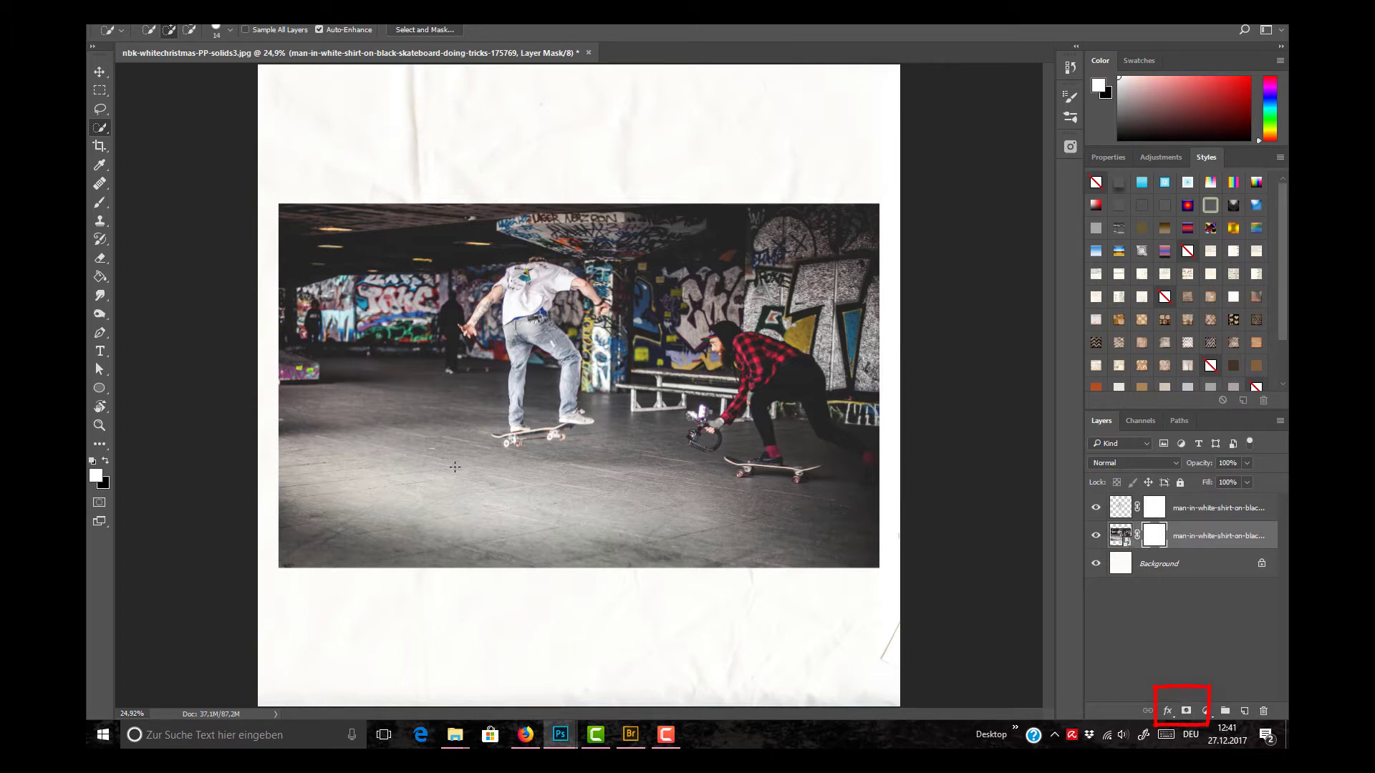
{"action": "left_click", "coordinate": [106, 461]}
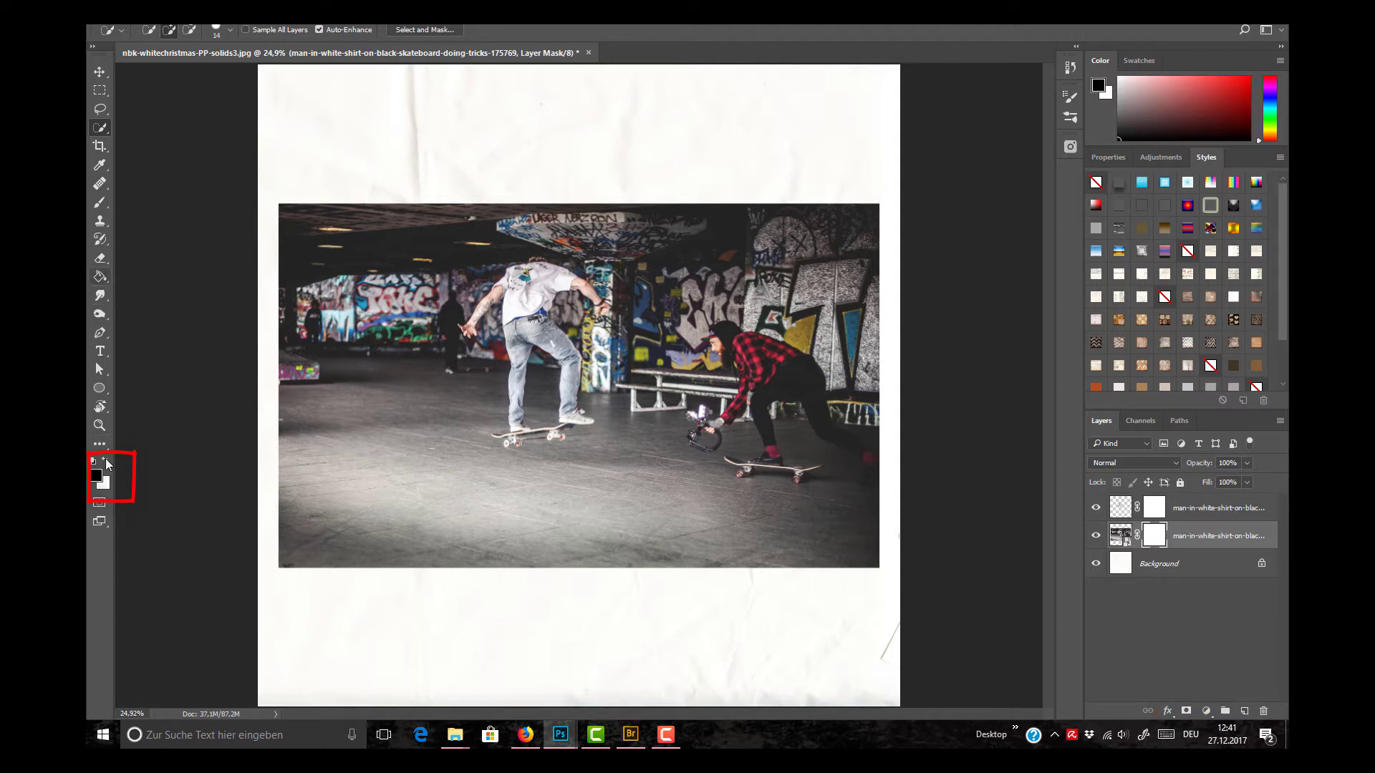
{"action": "left_click", "coordinate": [101, 278]}
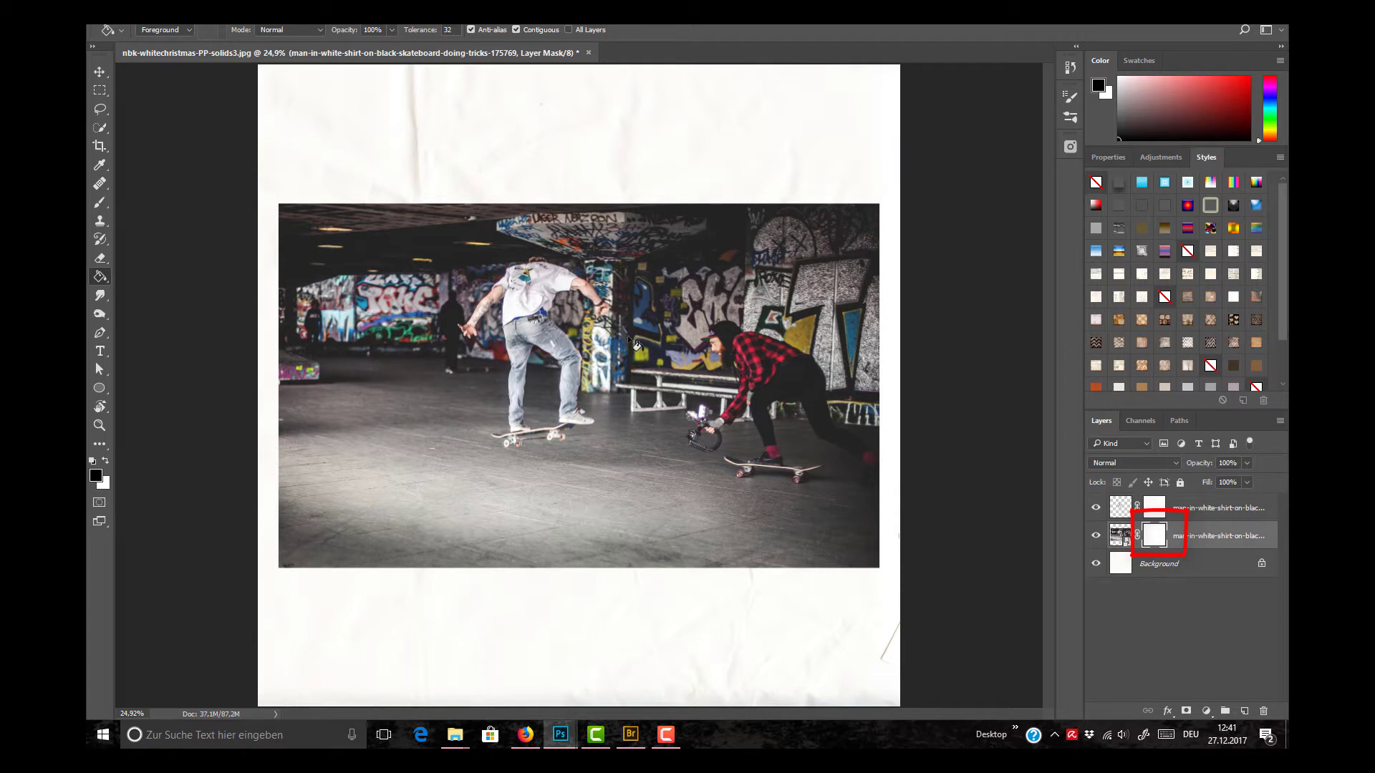
{"action": "left_click", "coordinate": [573, 378]}
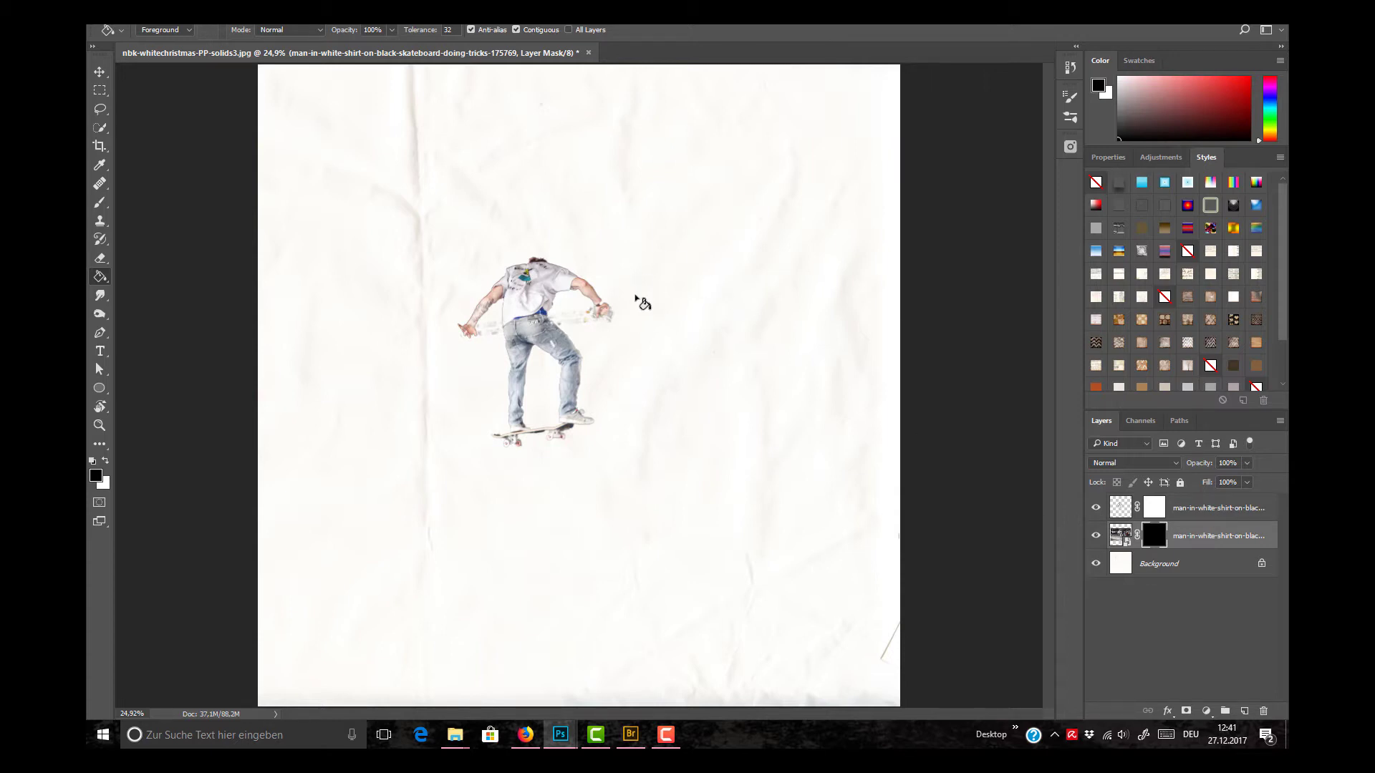
Step: Activate the layer mask of the skateboarder cut-out and switch to the Brush tool with black as the foreground colour
{"action": "key", "text": "ctrl+plus"}
{"action": "key", "text": "ctrl+plus"}
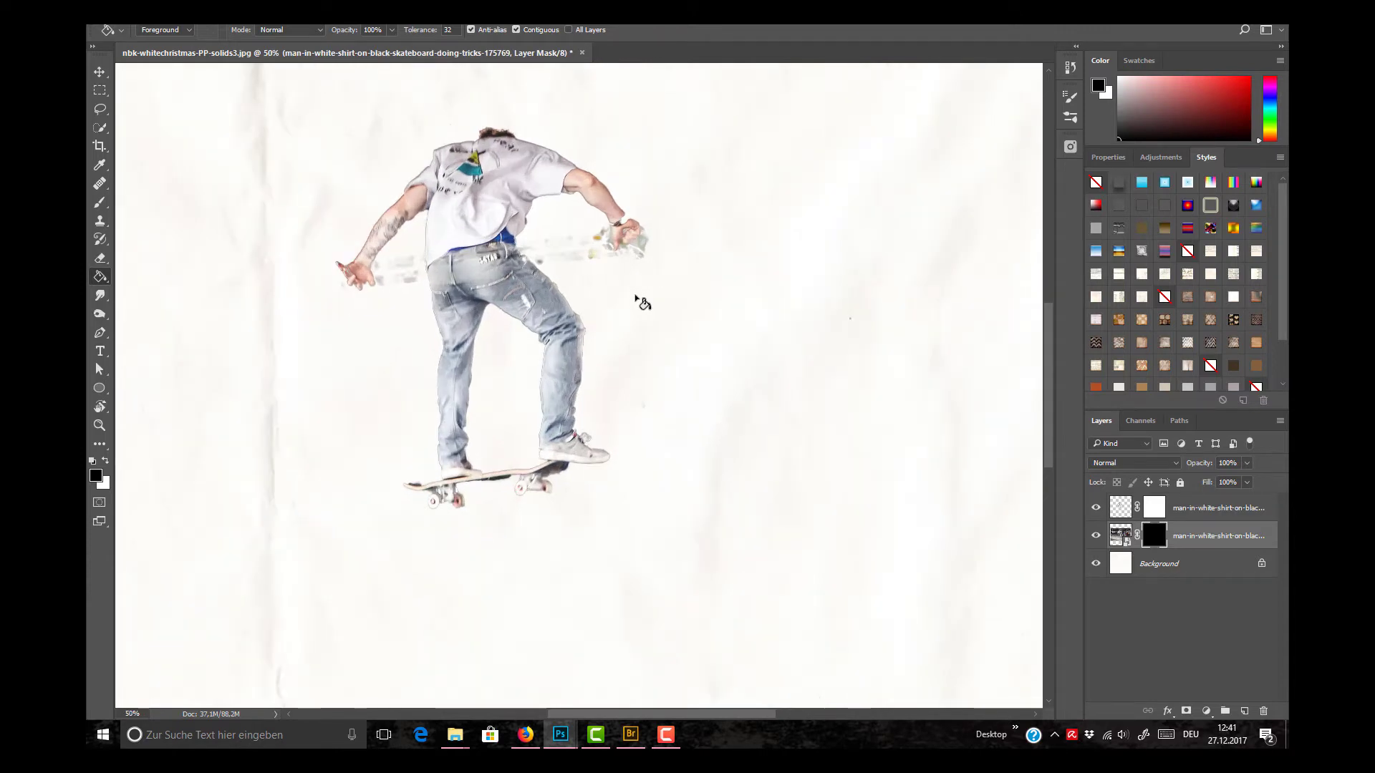
{"action": "key", "text": "ctrl+plus"}
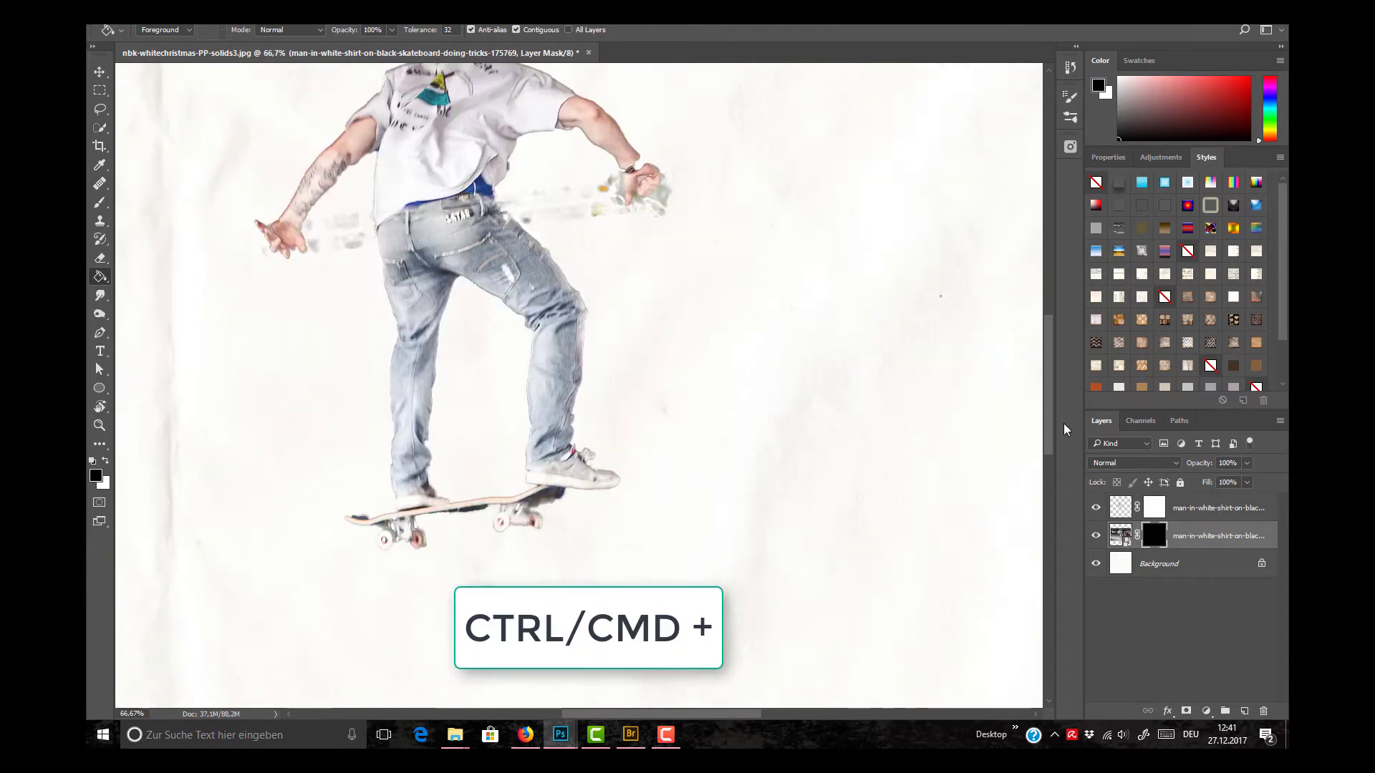
{"action": "mouse_move", "coordinate": [1046, 396]}
{"action": "left_mouse_down"}
{"action": "mouse_move", "coordinate": [1046, 367]}
{"action": "mouse_move", "coordinate": [1042, 384]}
{"action": "left_mouse_up"}
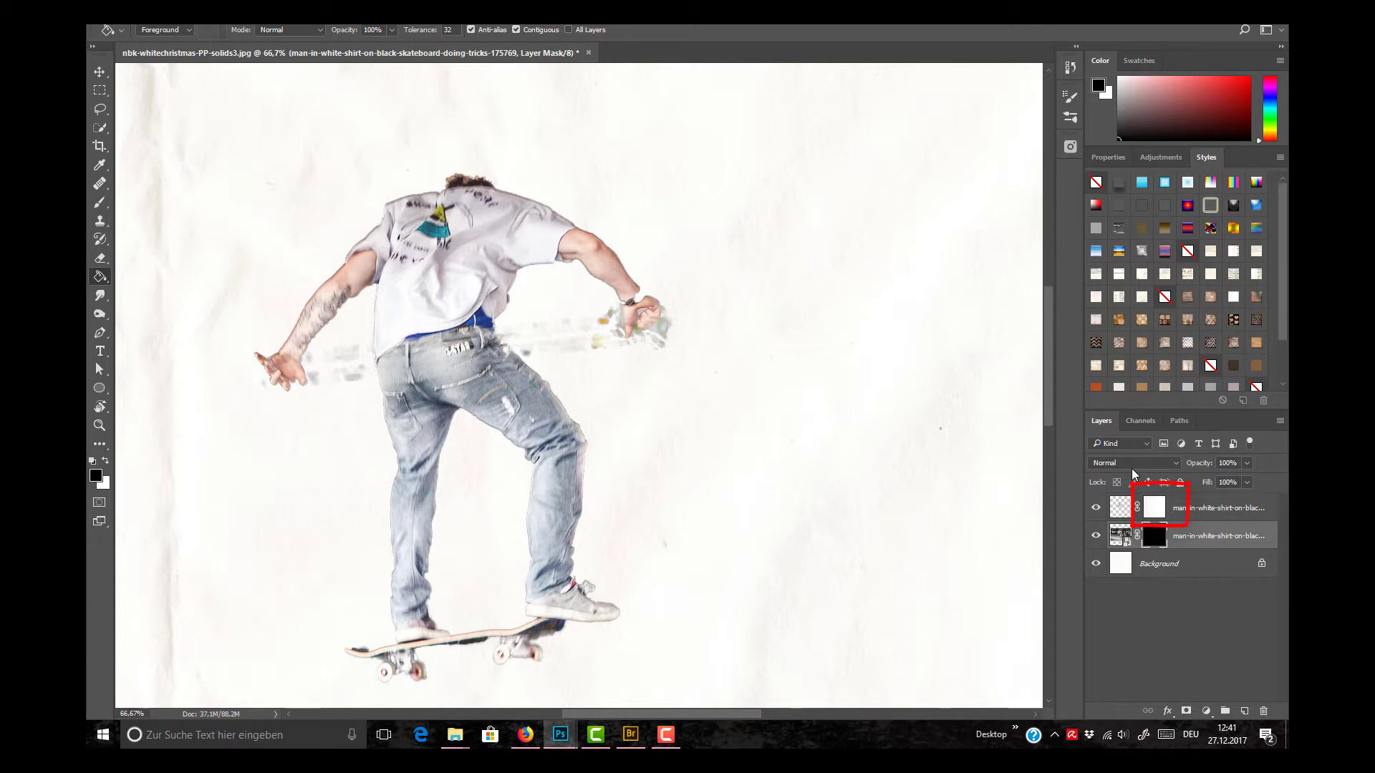
{"action": "left_click", "coordinate": [1154, 510]}
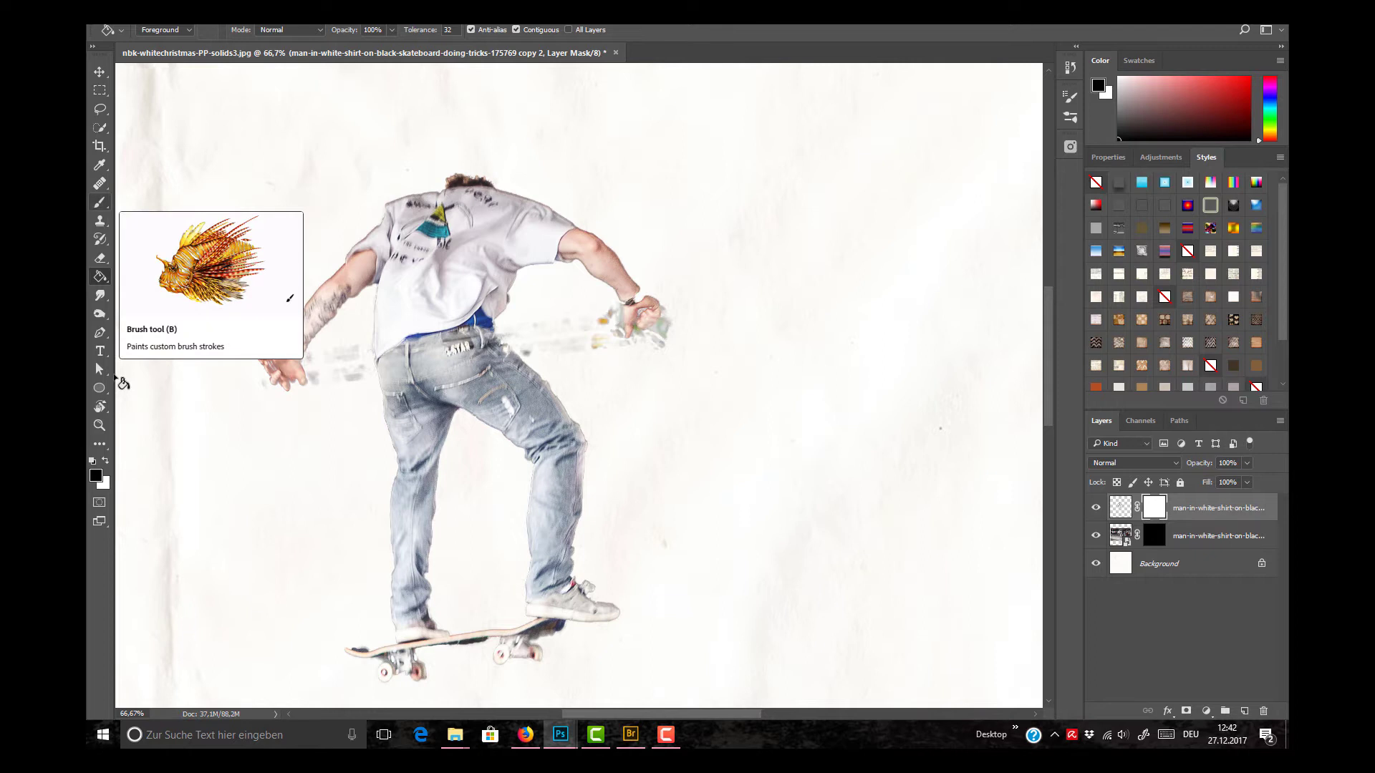
{"action": "left_click", "coordinate": [100, 203]}
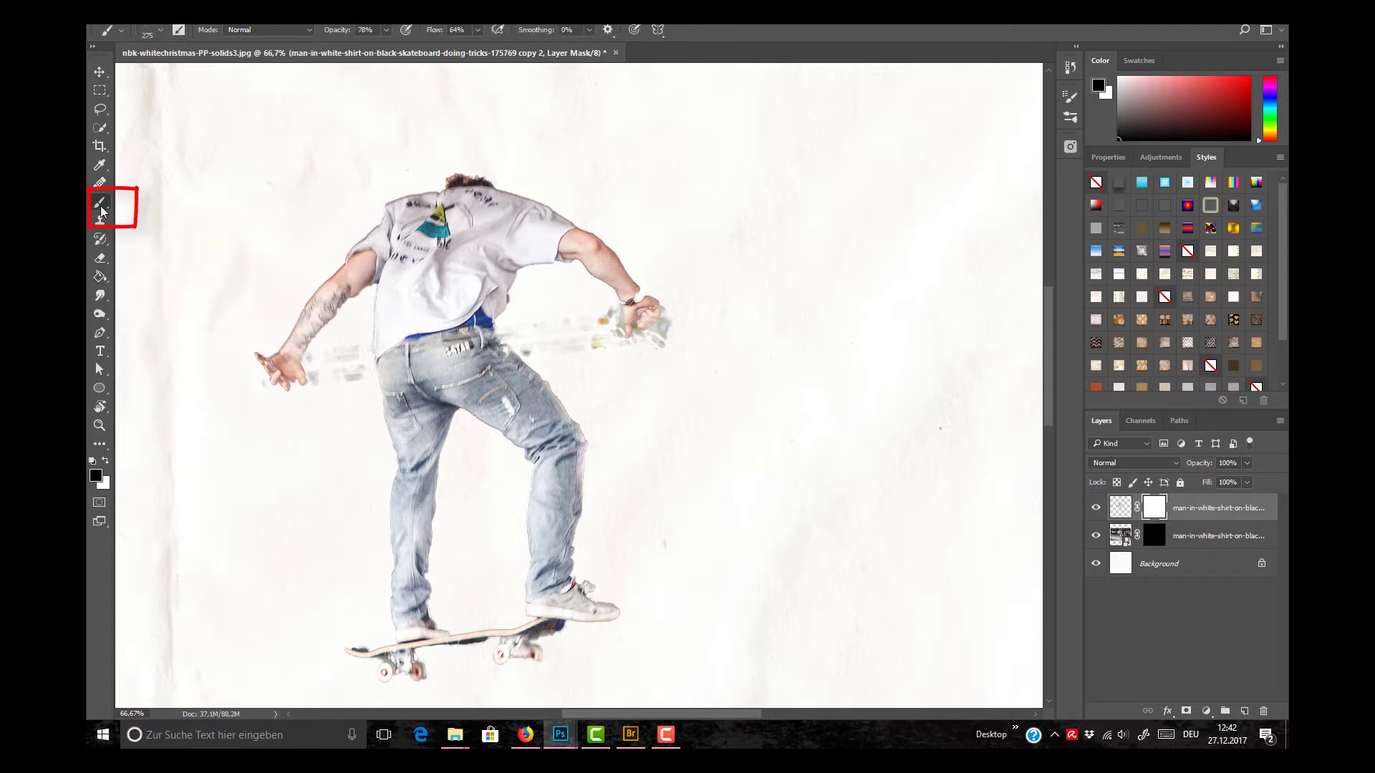
Step: Switch to Bridge, examine the brush previews in the nbk-artANDnature-PT-Brushes-brushed folder, and return to Photoshop
{"action": "left_click", "coordinate": [629, 736]}
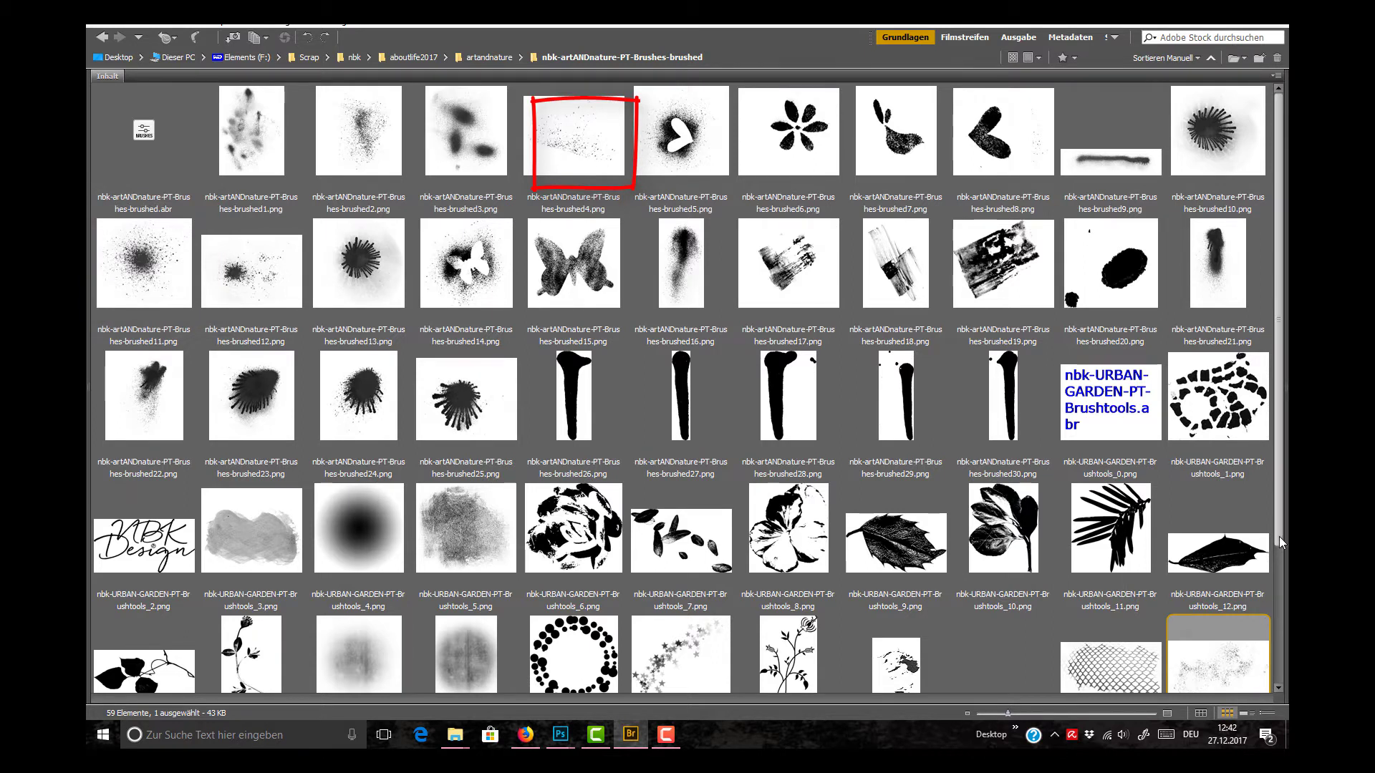
{"action": "scroll", "coordinate": [1281, 546], "scroll_direction": "down", "scroll_amount": 1}
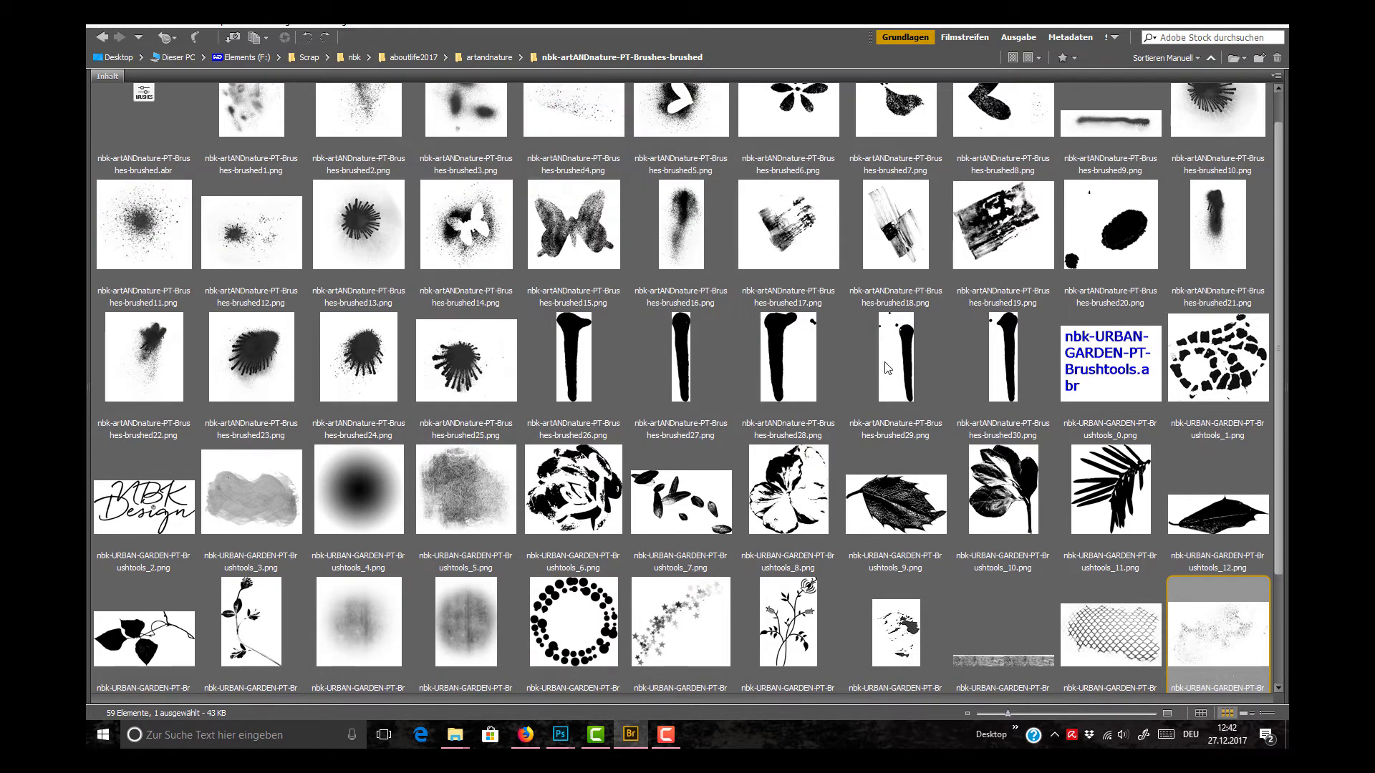
{"action": "scroll", "coordinate": [1282, 511], "scroll_direction": "up", "scroll_amount": 1}
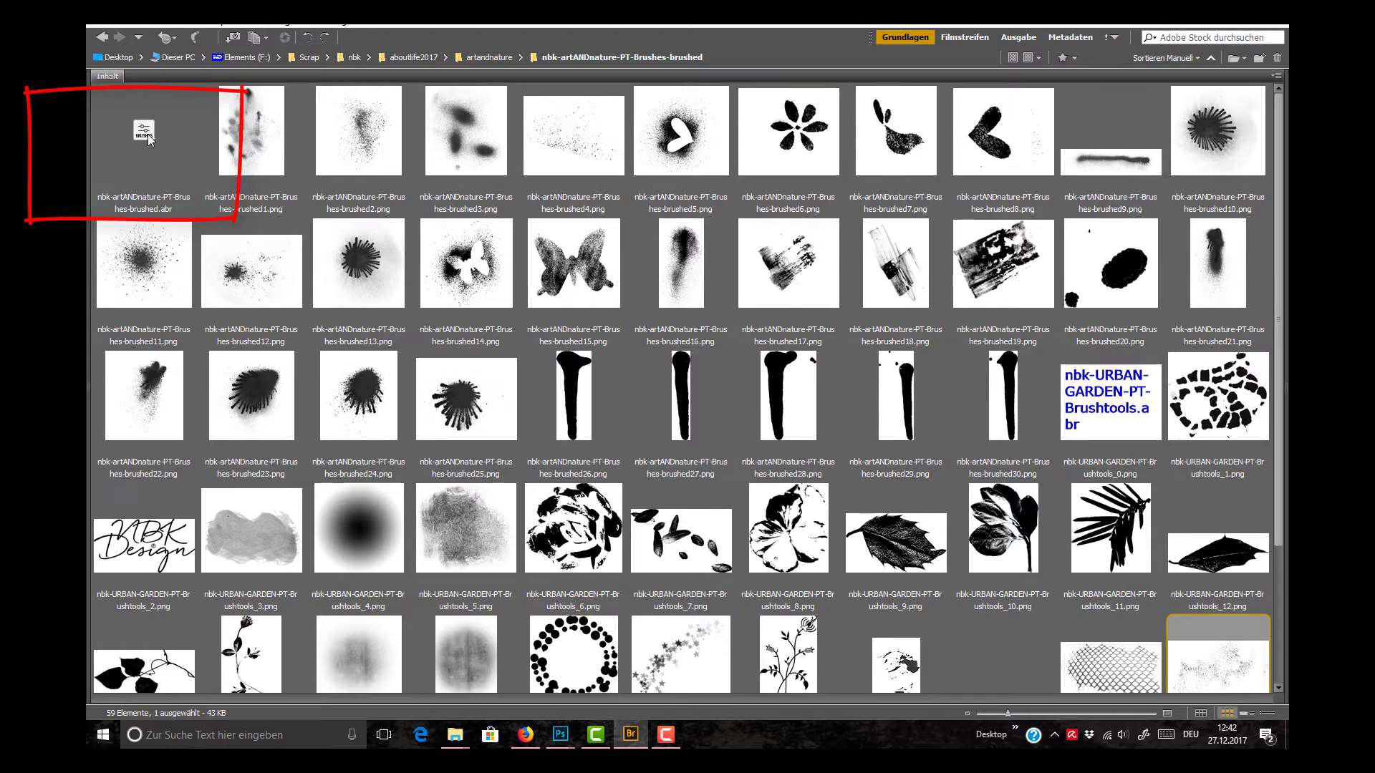
{"action": "left_click", "coordinate": [562, 742]}
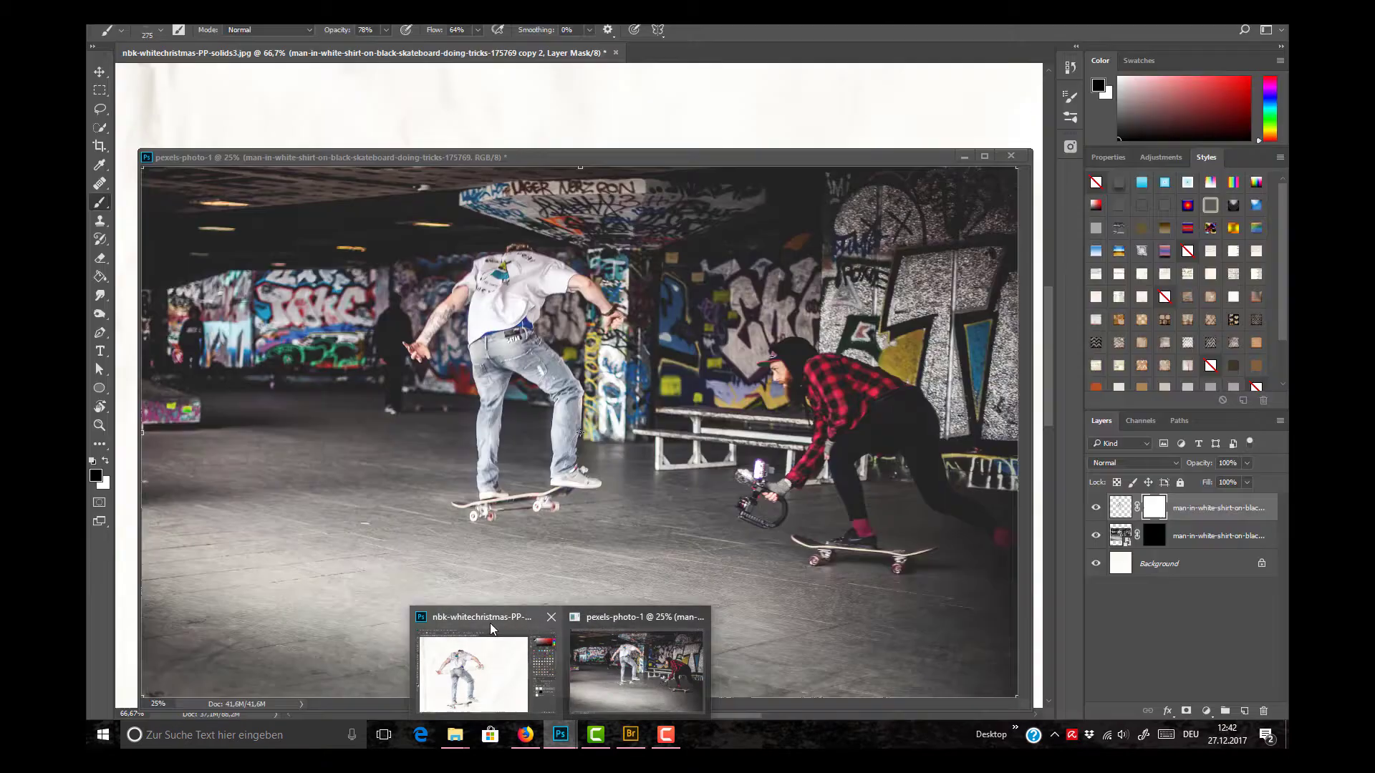
{"action": "left_click", "coordinate": [491, 630]}
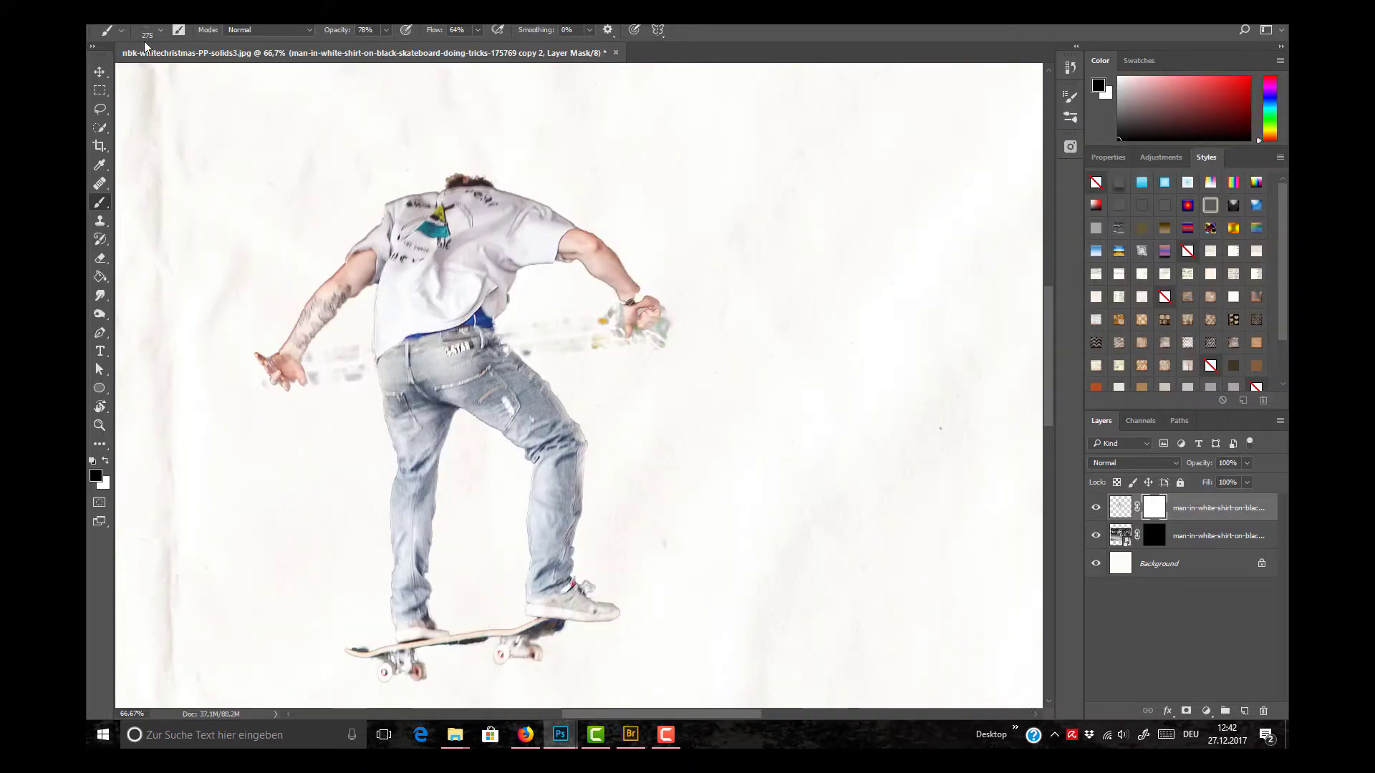
Step: Choose the 1643 px speckle brush from the nbk-artANDnature-PT-Brushes-brushed set
{"action": "left_click", "coordinate": [159, 29]}
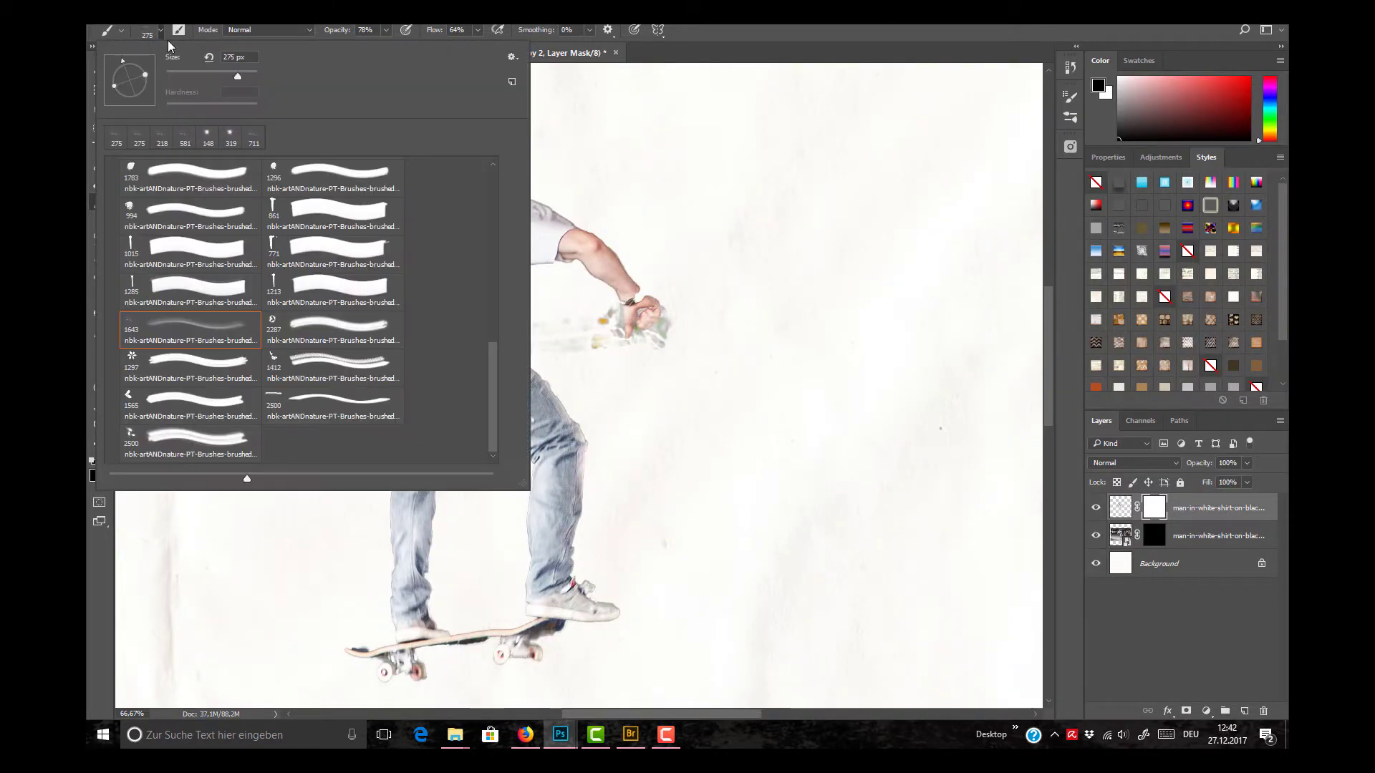
{"action": "left_click_drag", "start_coordinate": [490, 365], "coordinate": [481, 195]}
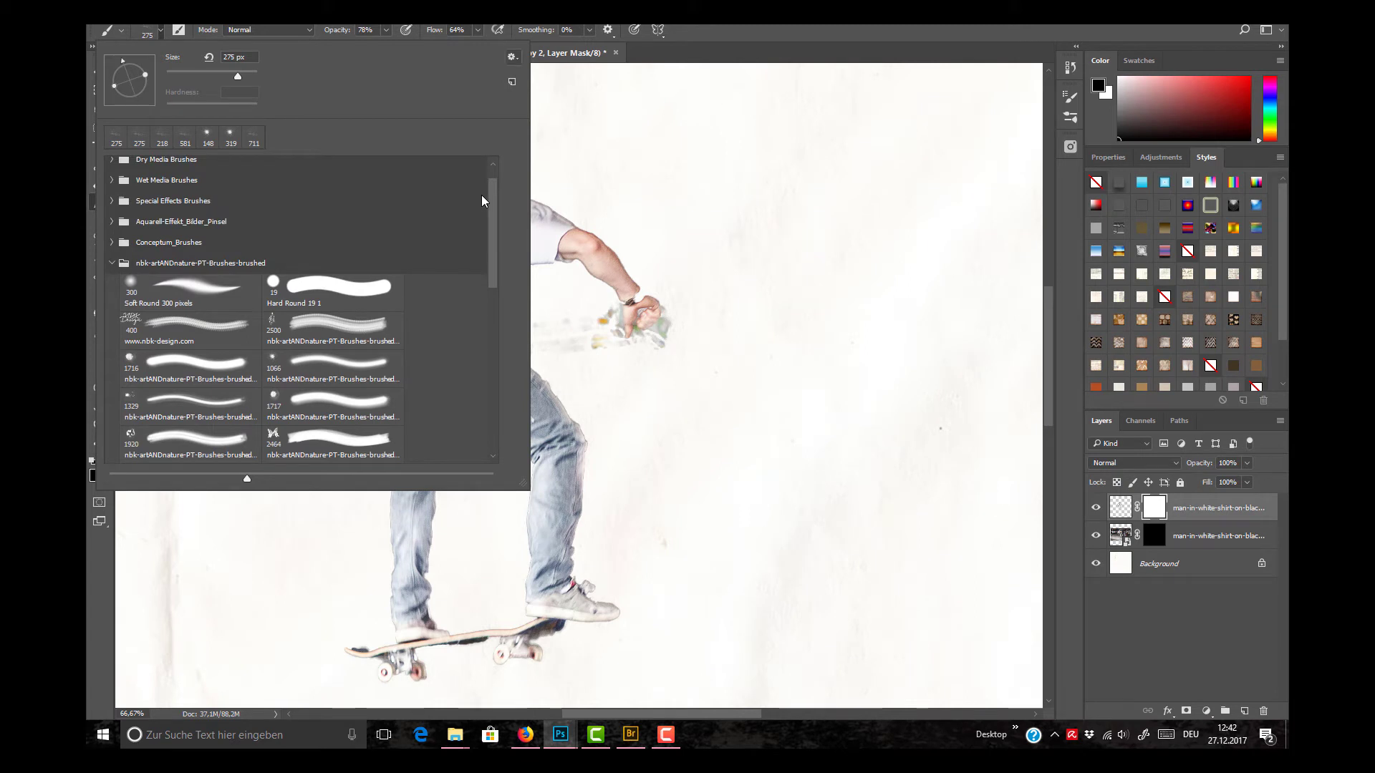
{"action": "left_click", "coordinate": [511, 57]}
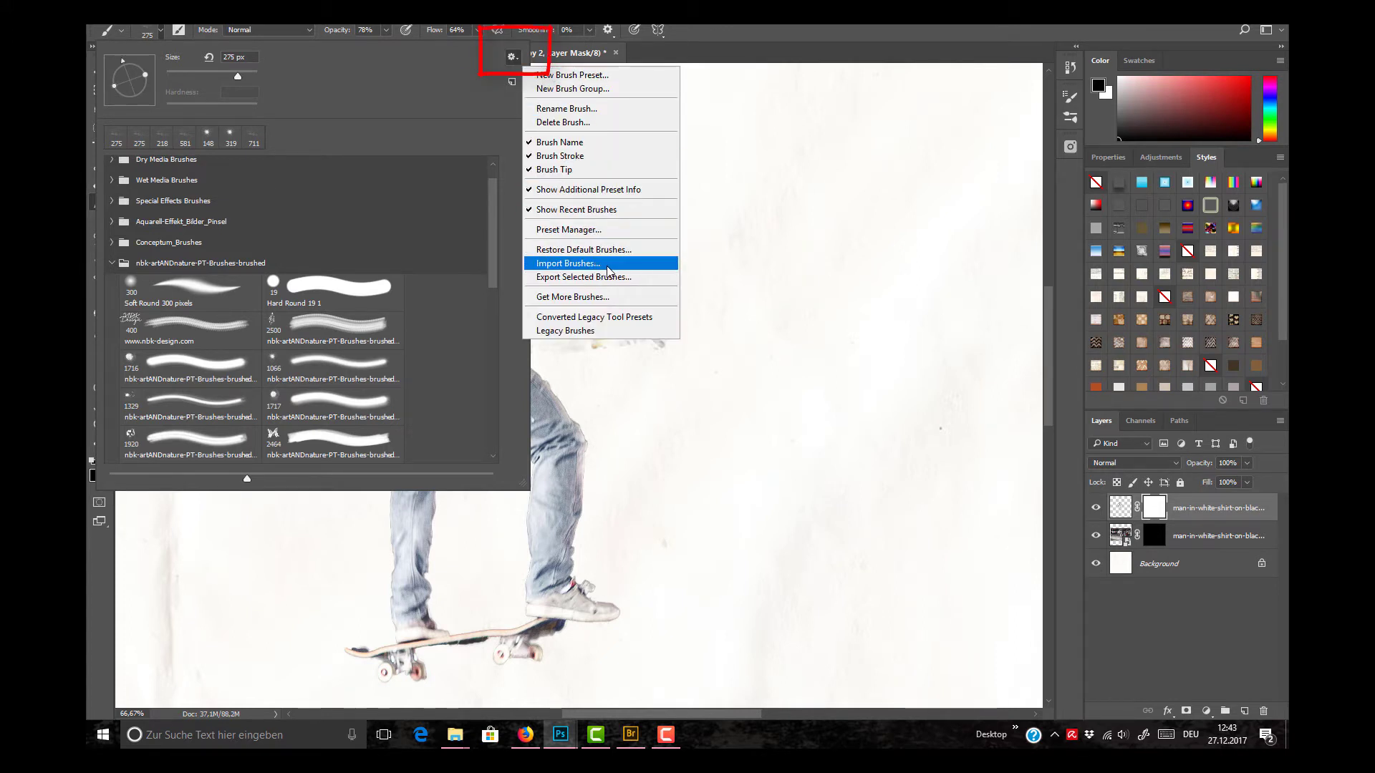
{"action": "left_click", "coordinate": [492, 239]}
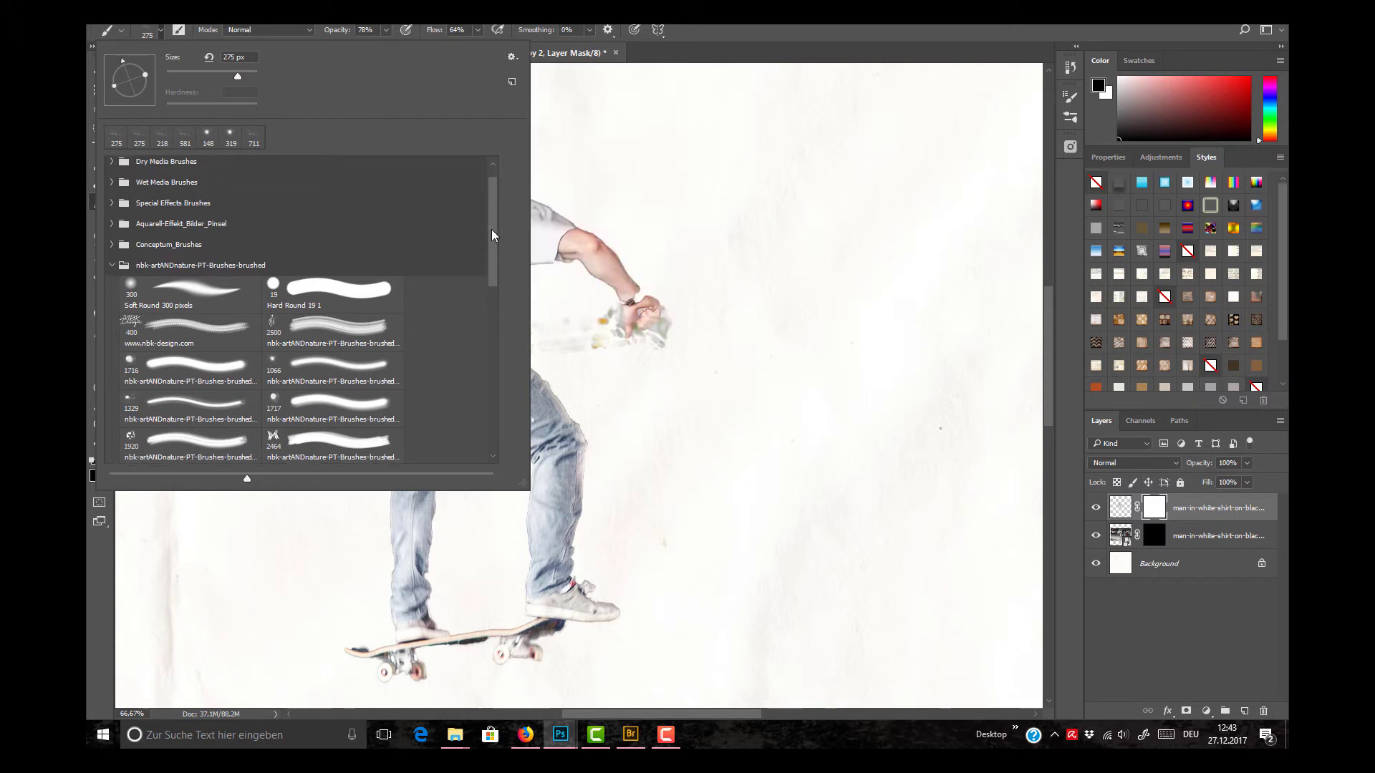
{"action": "left_click_drag", "start_coordinate": [490, 230], "coordinate": [495, 411]}
{"action": "left_click", "coordinate": [176, 322]}
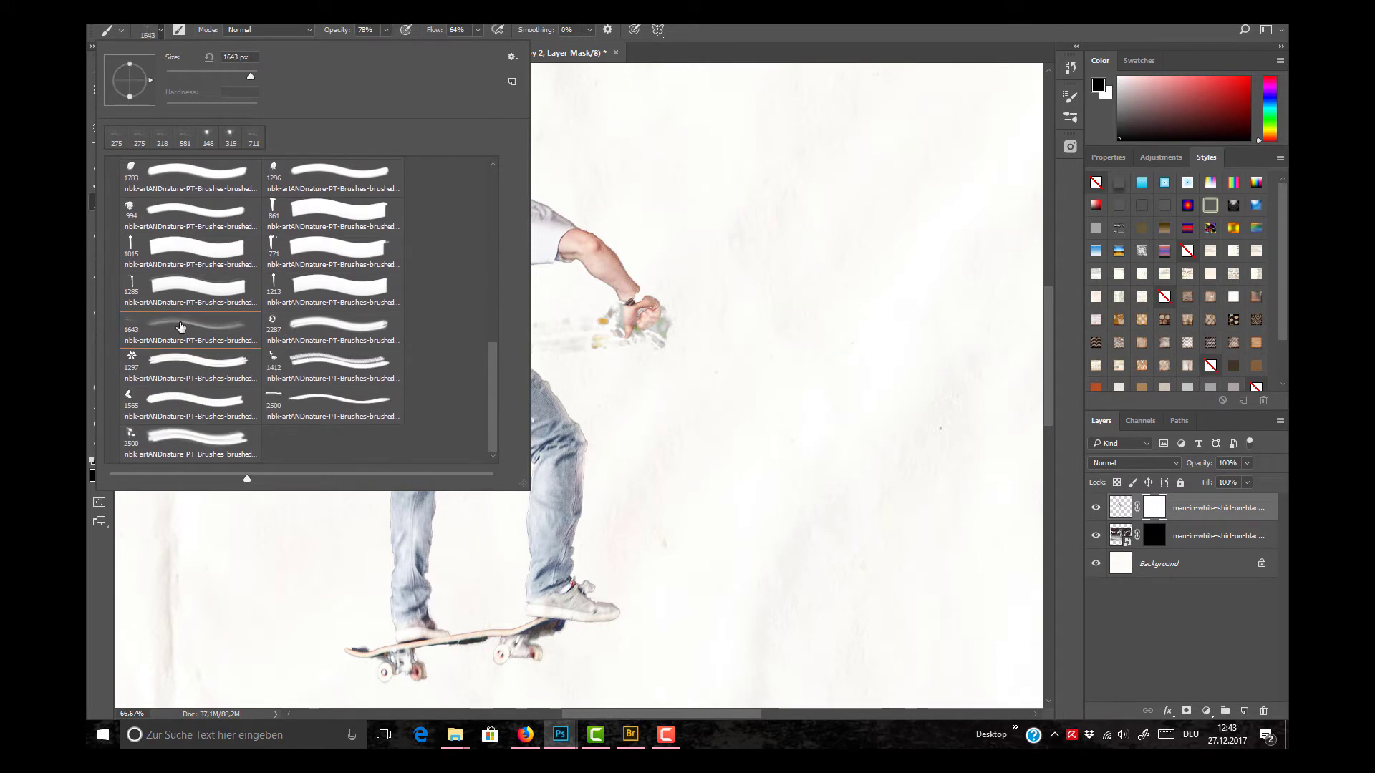
{"action": "left_click", "coordinate": [677, 199]}
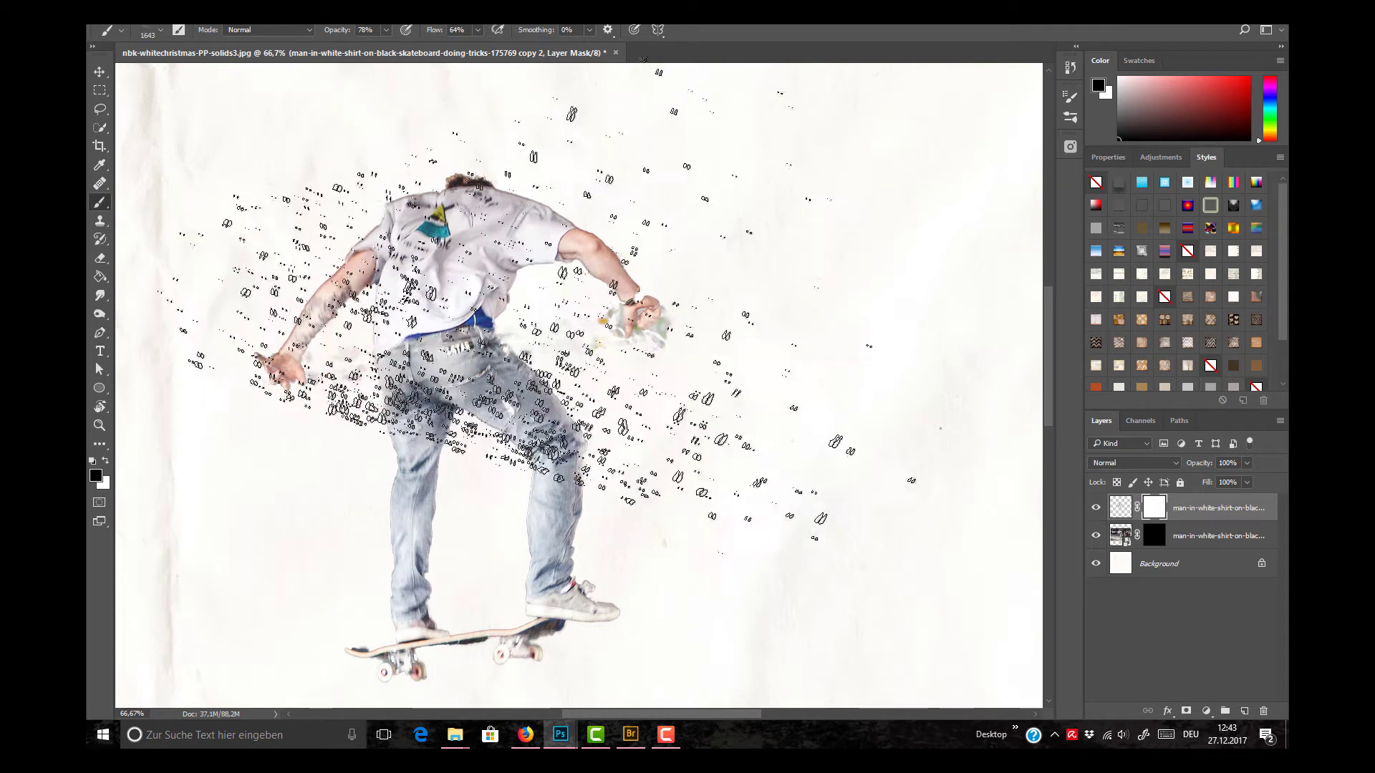
Step: Reduce the speckle brush to 427 px with 74% opacity and rotate its tip to point diagonally up and to the left
{"action": "left_click_drag", "start_coordinate": [523, 329], "coordinate": [268, 309]}
{"action": "left_click_drag", "start_coordinate": [419, 381], "coordinate": [373, 368]}
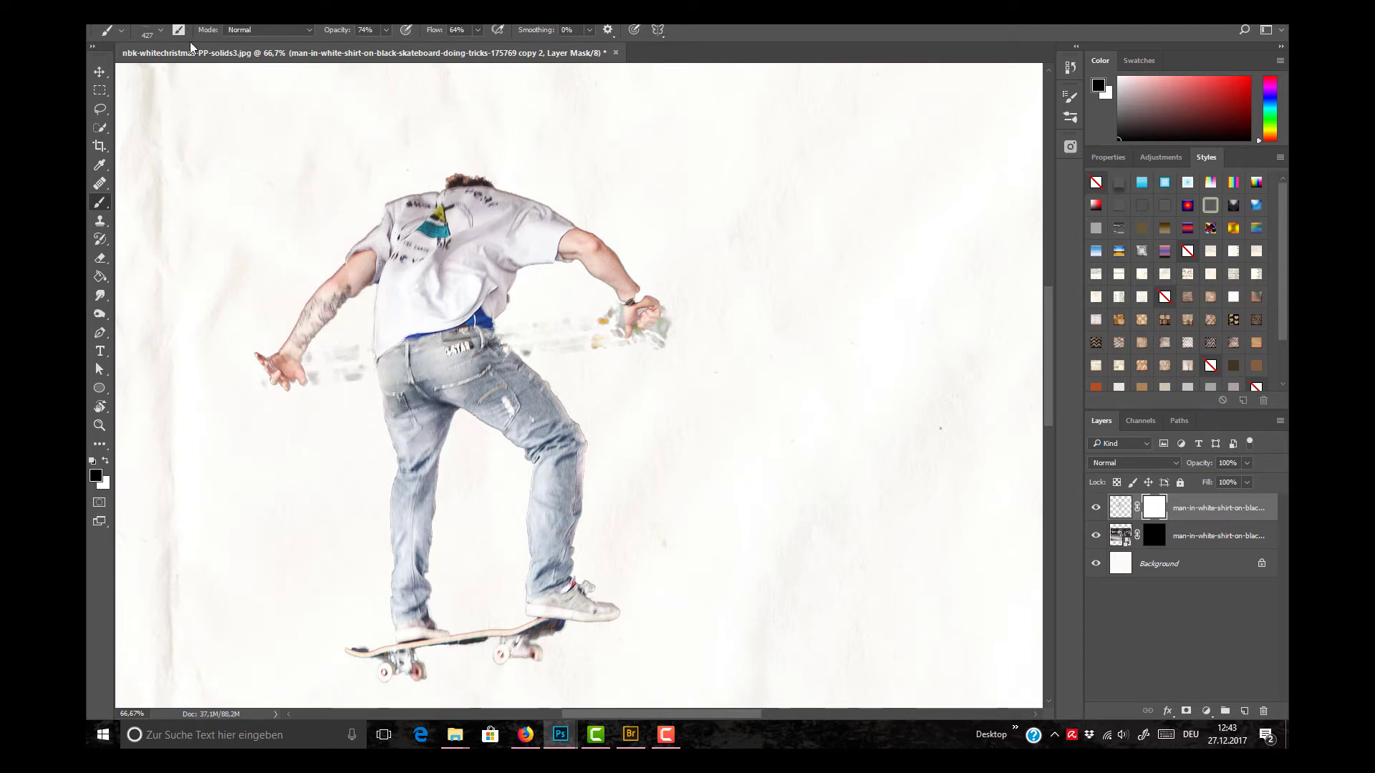
{"action": "left_click", "coordinate": [160, 29]}
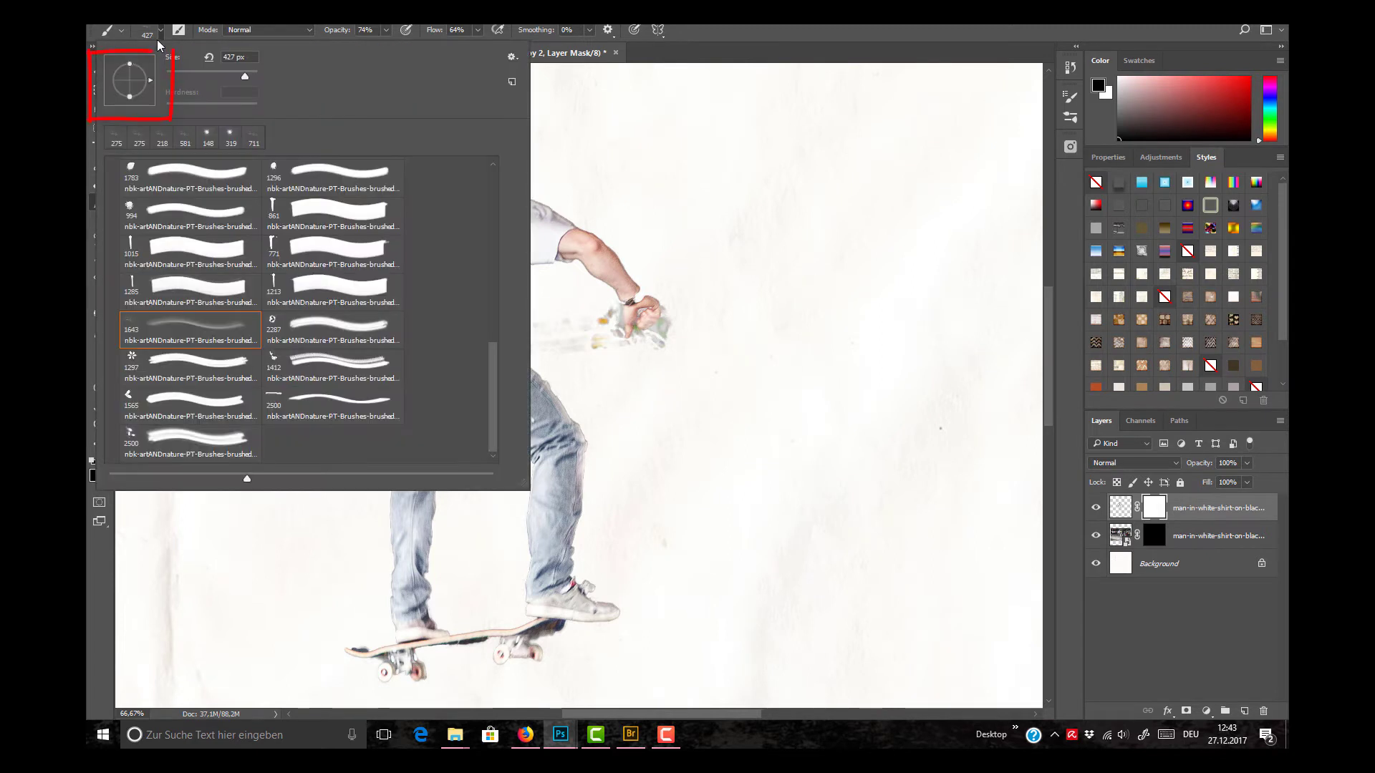
{"action": "mouse_move", "coordinate": [152, 66]}
{"action": "left_mouse_down"}
{"action": "mouse_move", "coordinate": [152, 80]}
{"action": "mouse_move", "coordinate": [121, 67]}
{"action": "left_mouse_up"}
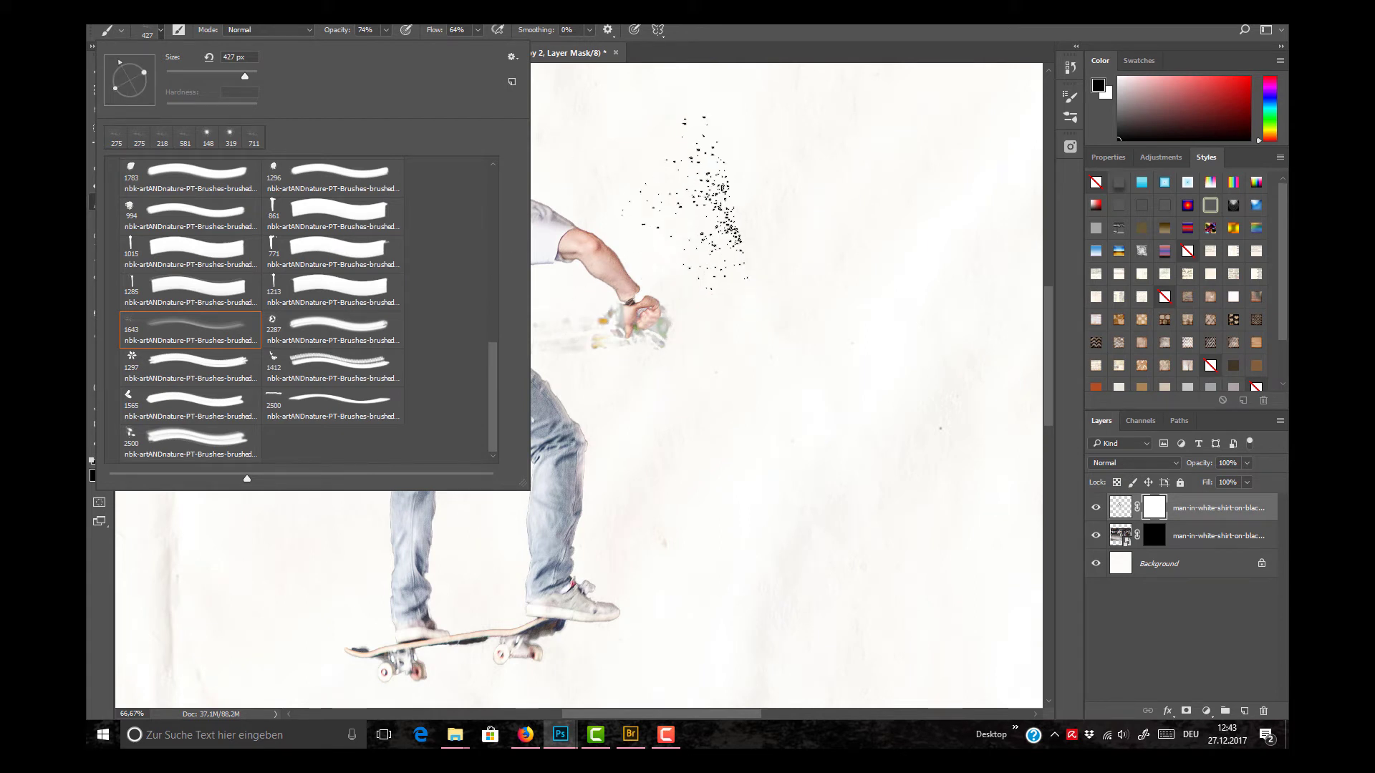
{"action": "left_click", "coordinate": [682, 45]}
Step: Speckle the cut-out's mask with black along the outer edge of the straighter leg and hip, and rotate the brush tip to point left
{"action": "left_click", "coordinate": [360, 528]}
{"action": "left_click", "coordinate": [360, 551]}
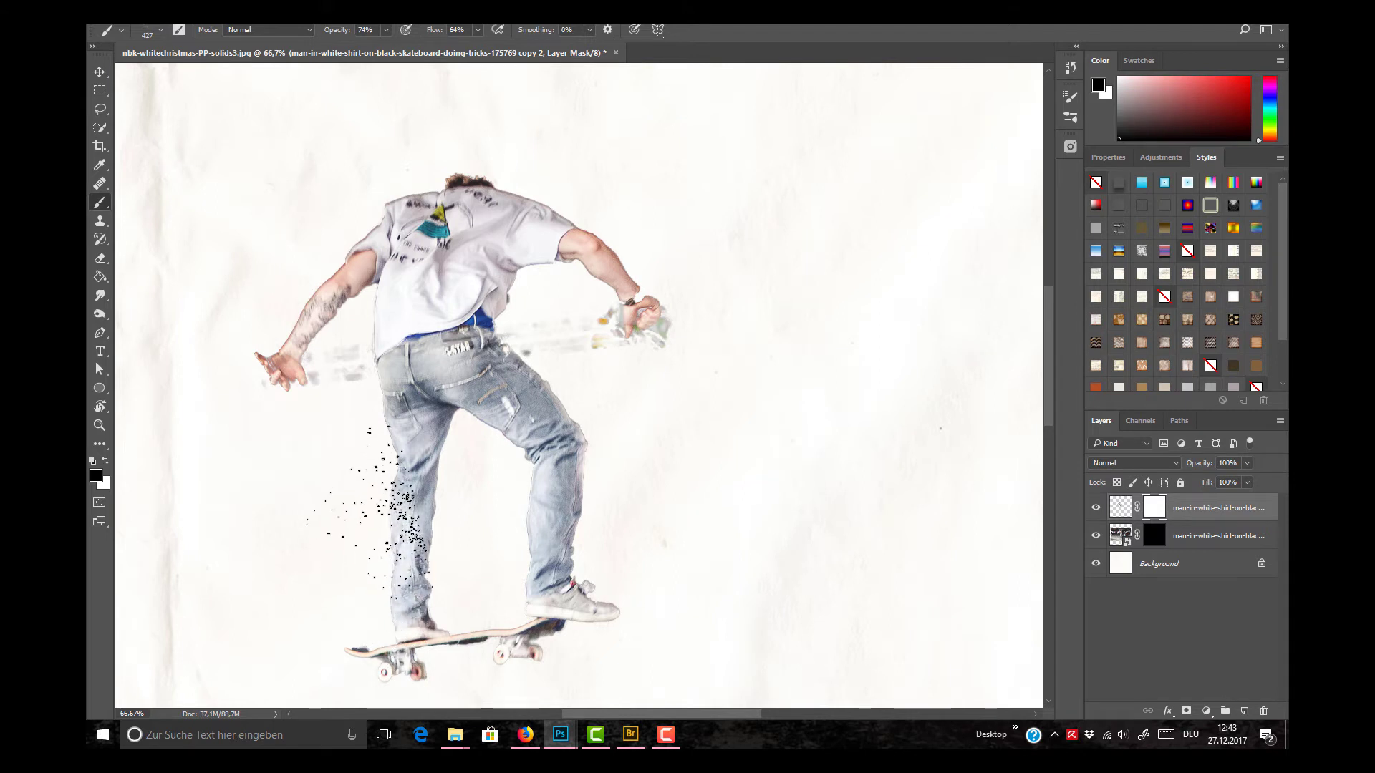
{"action": "left_click", "coordinate": [358, 426]}
{"action": "left_click", "coordinate": [350, 364]}
{"action": "mouse_move", "coordinate": [339, 374]}
{"action": "left_mouse_down"}
{"action": "mouse_move", "coordinate": [367, 464]}
{"action": "mouse_move", "coordinate": [365, 550]}
{"action": "mouse_move", "coordinate": [332, 638]}
{"action": "left_mouse_up"}
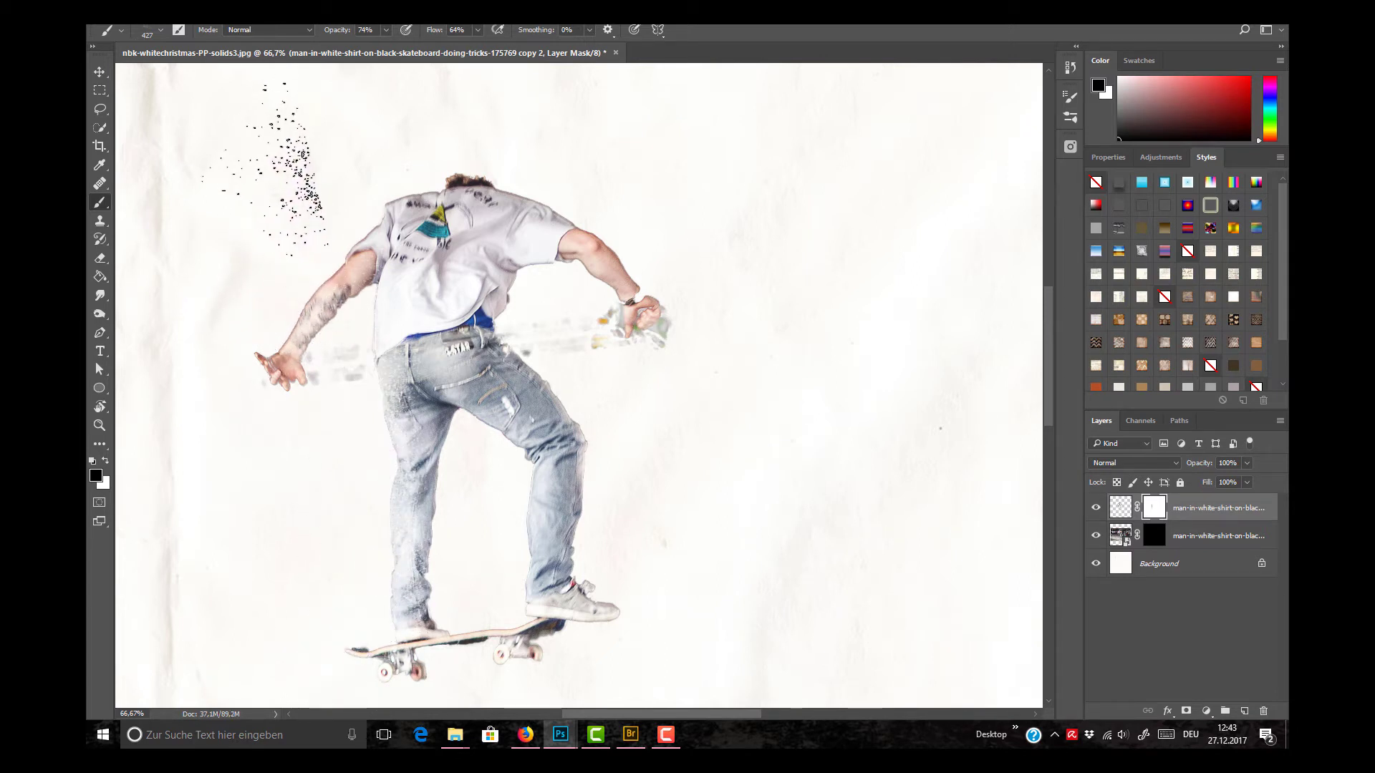
{"action": "left_click", "coordinate": [163, 31]}
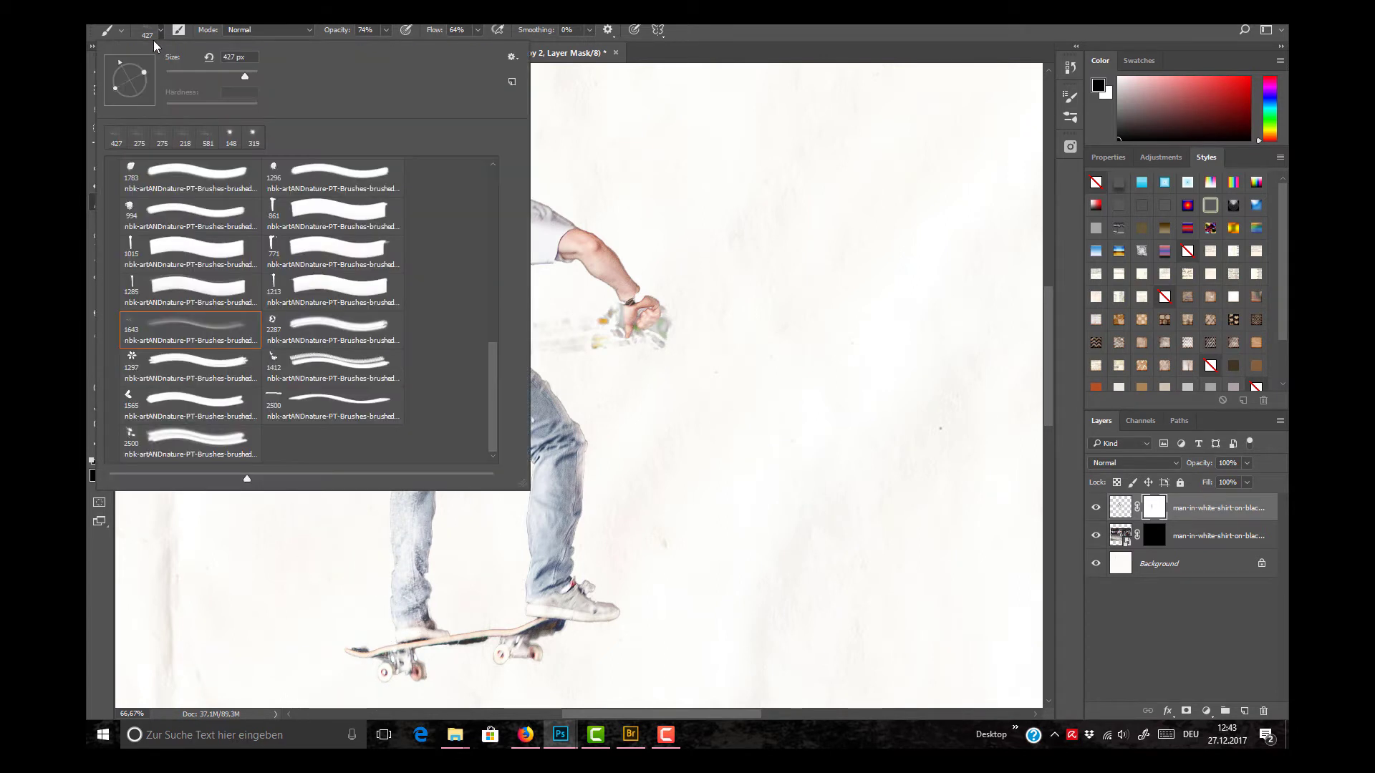
{"action": "left_click", "coordinate": [161, 30]}
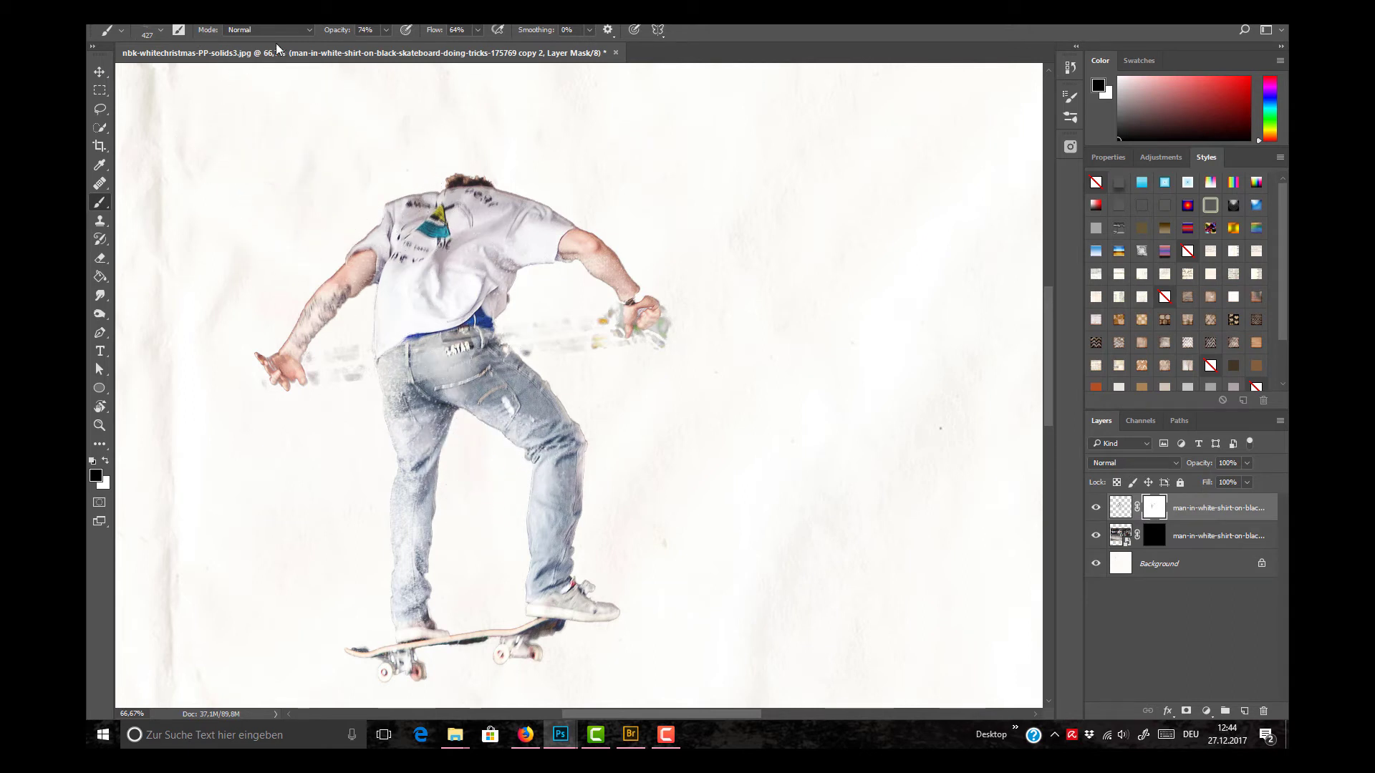
Step: Choose the 2500 px splatter brush from the same set and reduce its size to 1058 px
{"action": "left_click", "coordinate": [161, 31]}
{"action": "scroll", "coordinate": [487, 278], "scroll_direction": "up", "scroll_amount": 10}
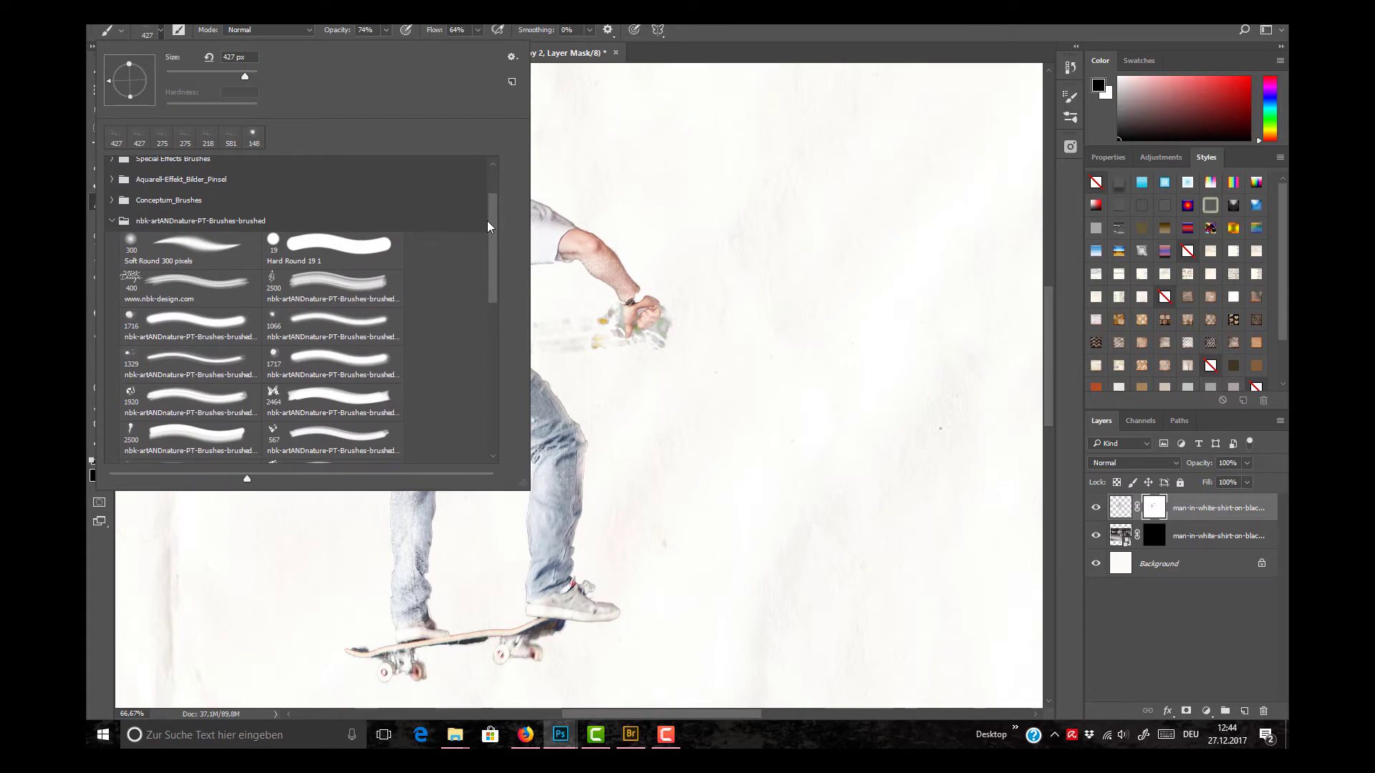
{"action": "left_click", "coordinate": [330, 286]}
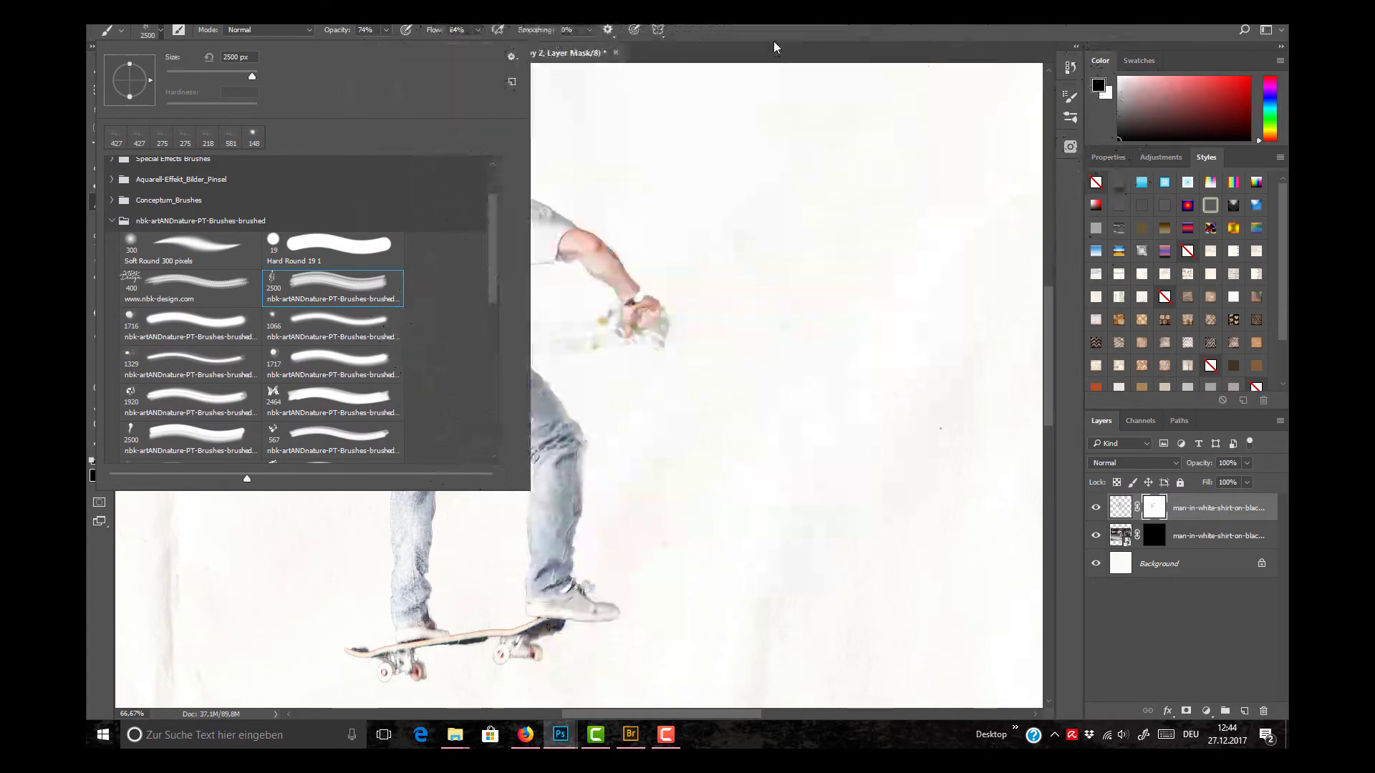
{"action": "mouse_move", "coordinate": [549, 344]}
{"action": "left_mouse_down"}
{"action": "mouse_move", "coordinate": [512, 358]}
{"action": "mouse_move", "coordinate": [429, 345]}
{"action": "mouse_move", "coordinate": [299, 357]}
{"action": "left_mouse_up"}
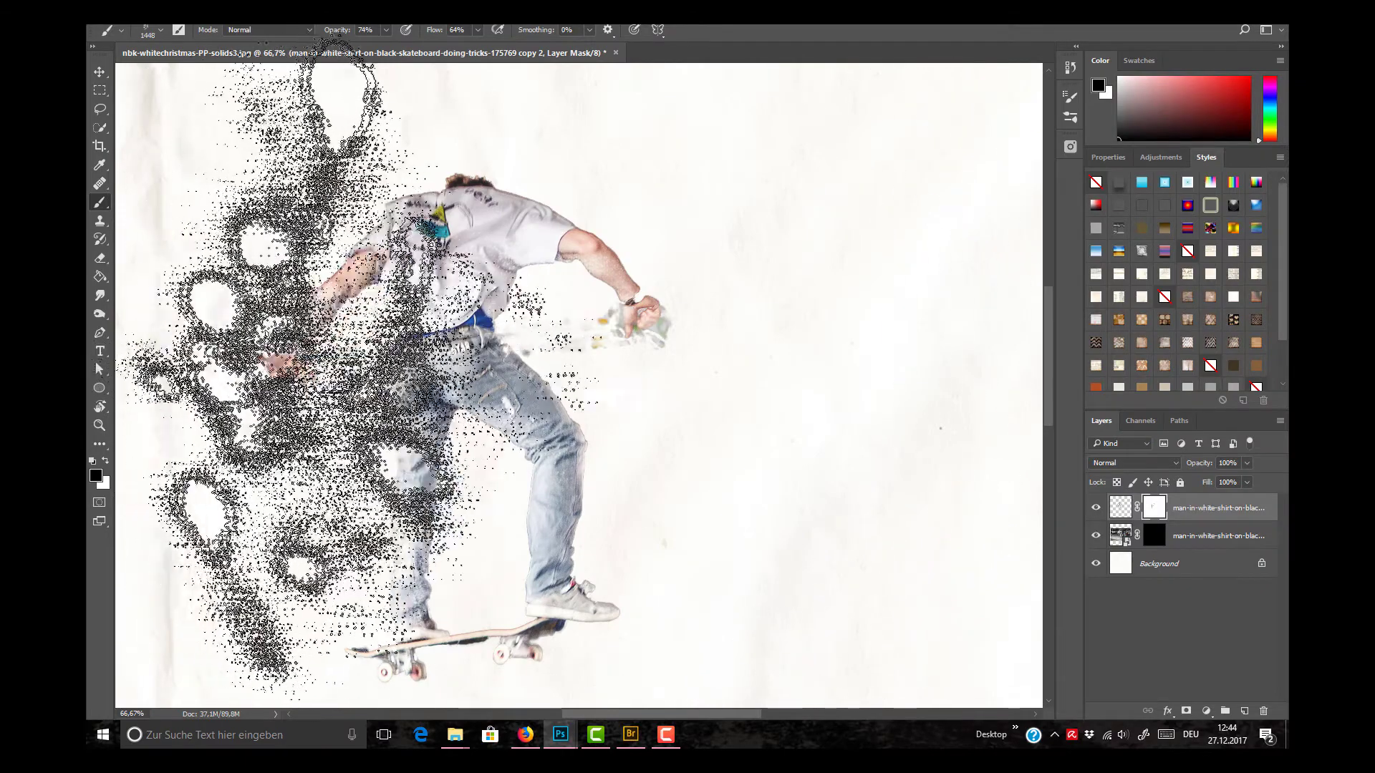
{"action": "left_click_drag", "start_coordinate": [389, 363], "coordinate": [326, 368]}
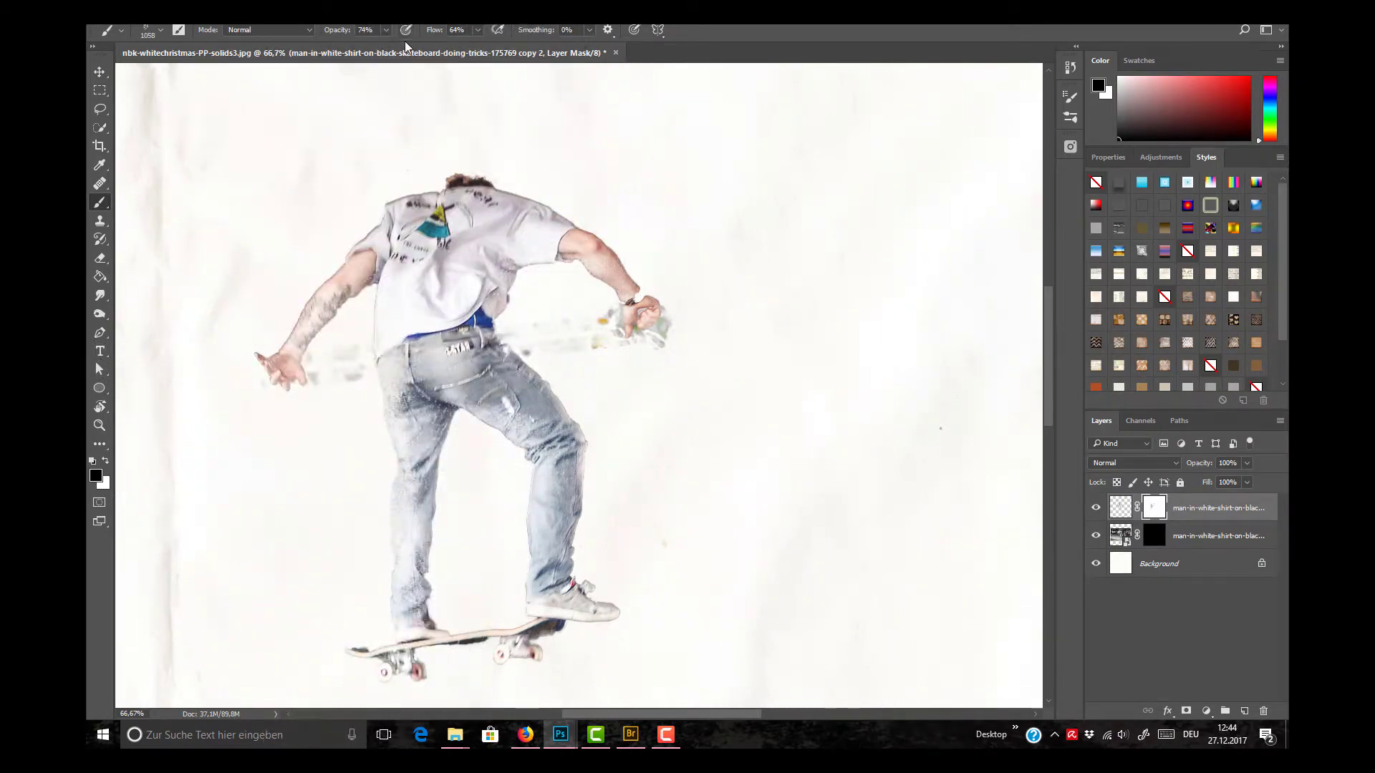
Step: Lower the brush opacity to 43% and splatter black into the cut-out's mask over the tattooed arm
{"action": "left_click", "coordinate": [386, 31]}
{"action": "left_click_drag", "start_coordinate": [366, 46], "coordinate": [365, 46]}
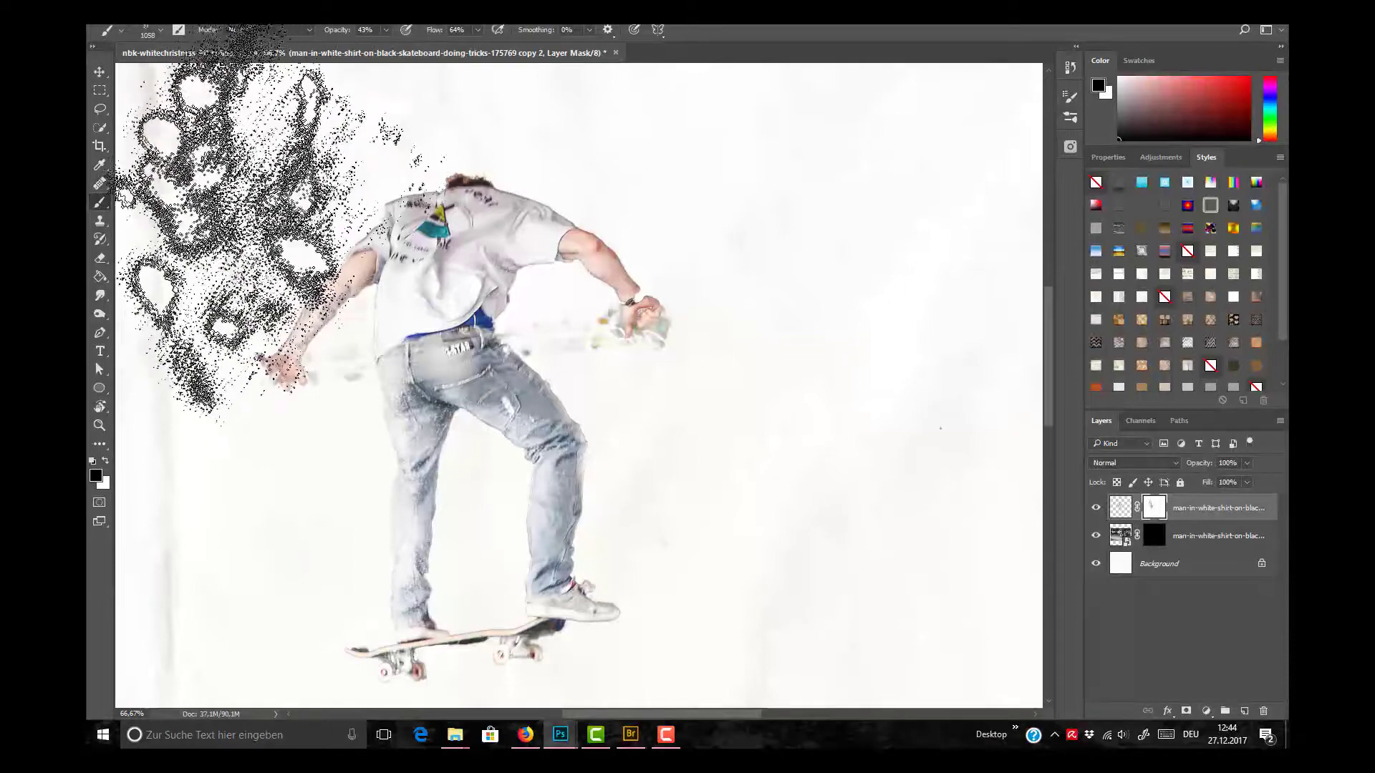
{"action": "left_click_drag", "start_coordinate": [322, 236], "coordinate": [290, 236]}
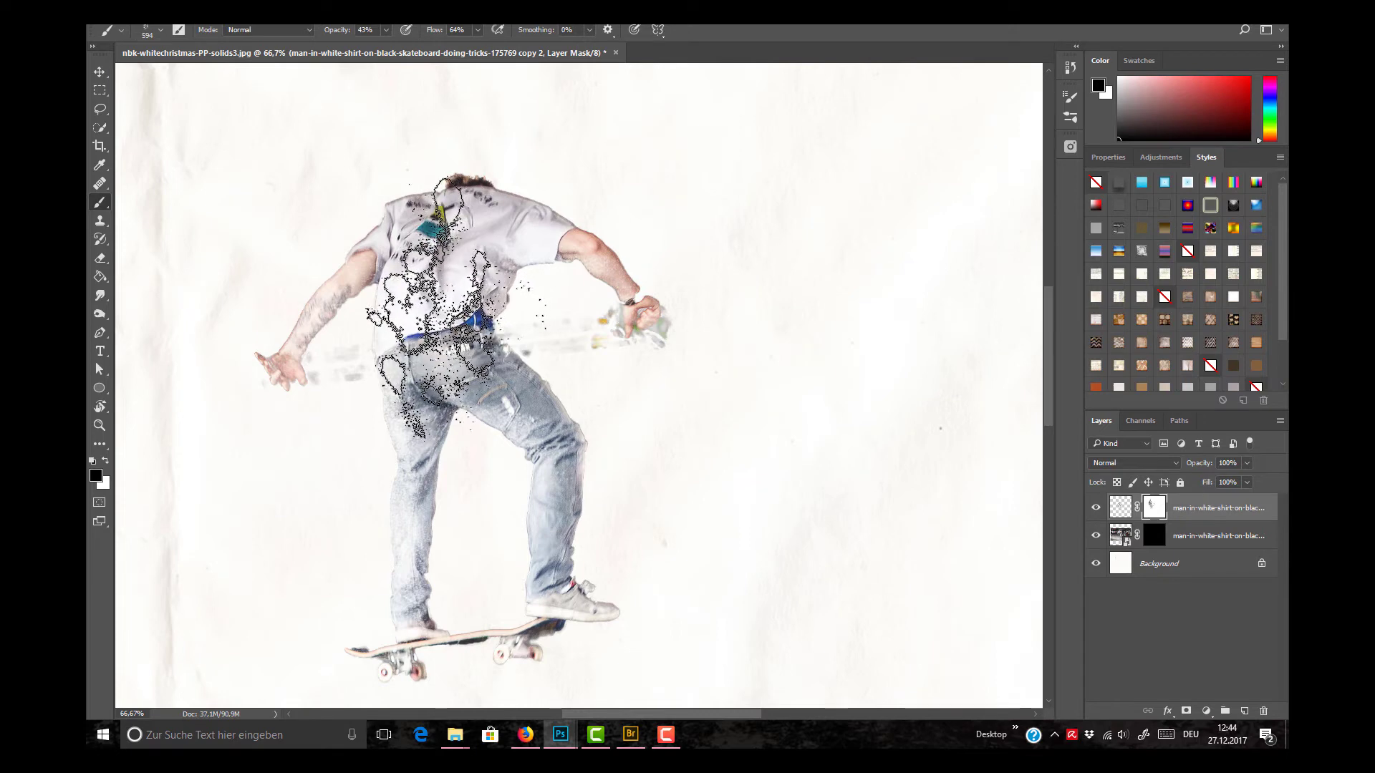
Step: Choose the 1066 px ring-shaped splatter brush, reduce it to 333 px at 44% opacity, and speckle black along the straighter leg
{"action": "key", "text": "r"}
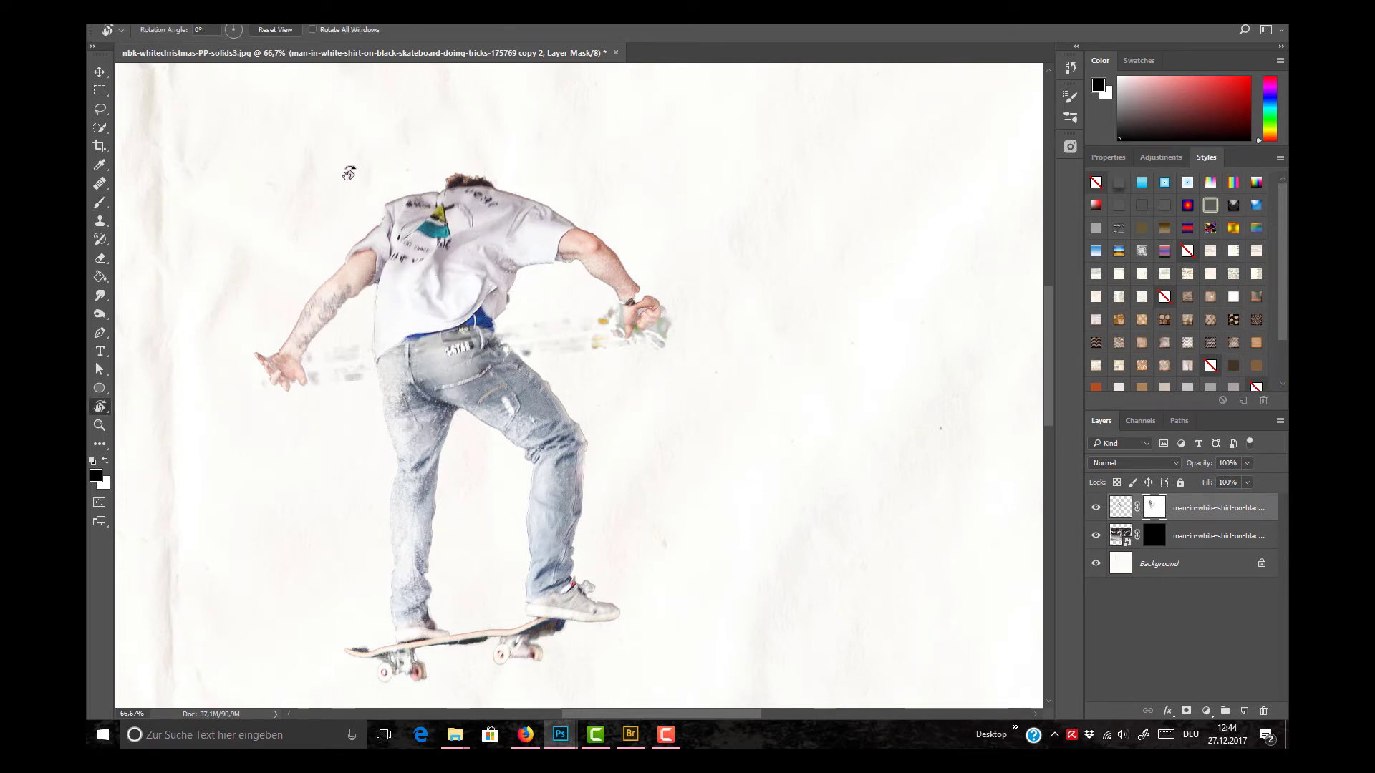
{"action": "left_click_drag", "start_coordinate": [347, 171], "coordinate": [290, 536]}
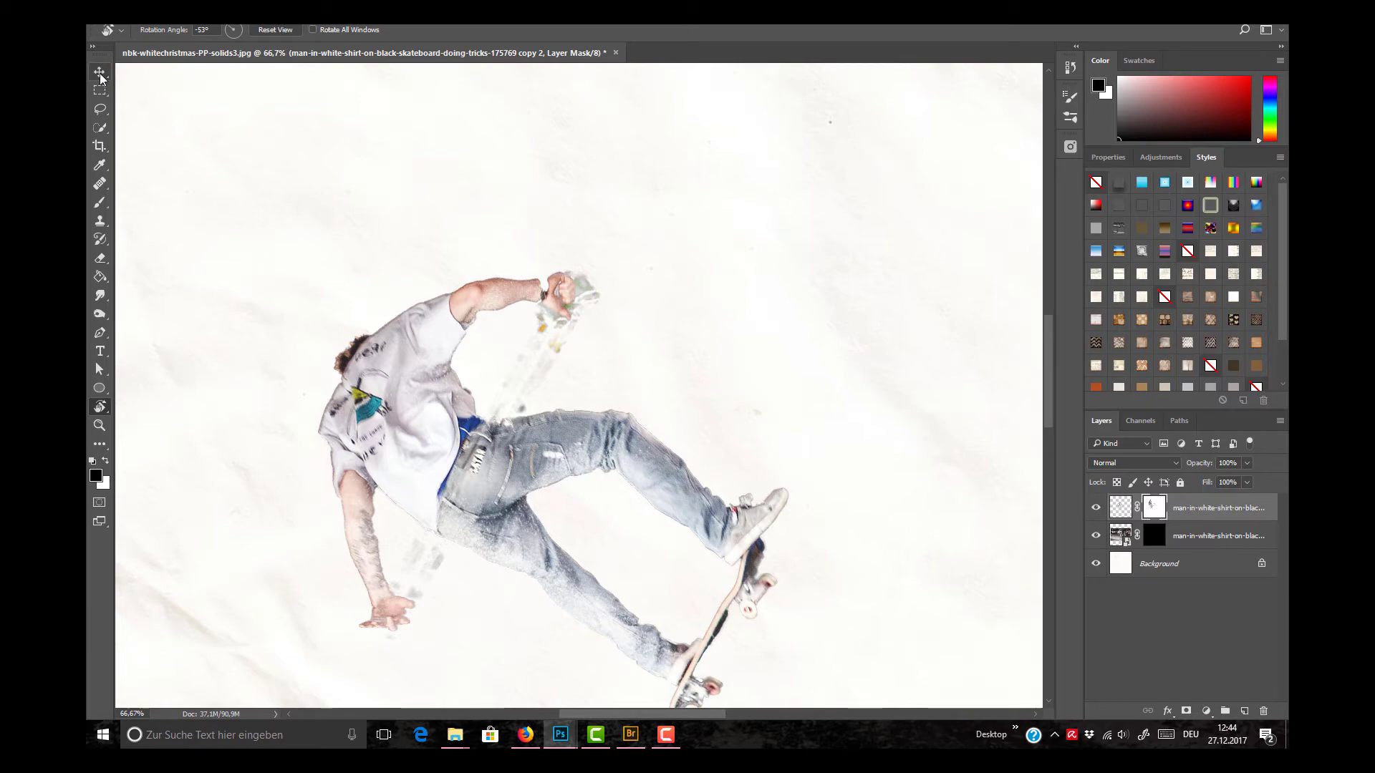
{"action": "left_click", "coordinate": [101, 203]}
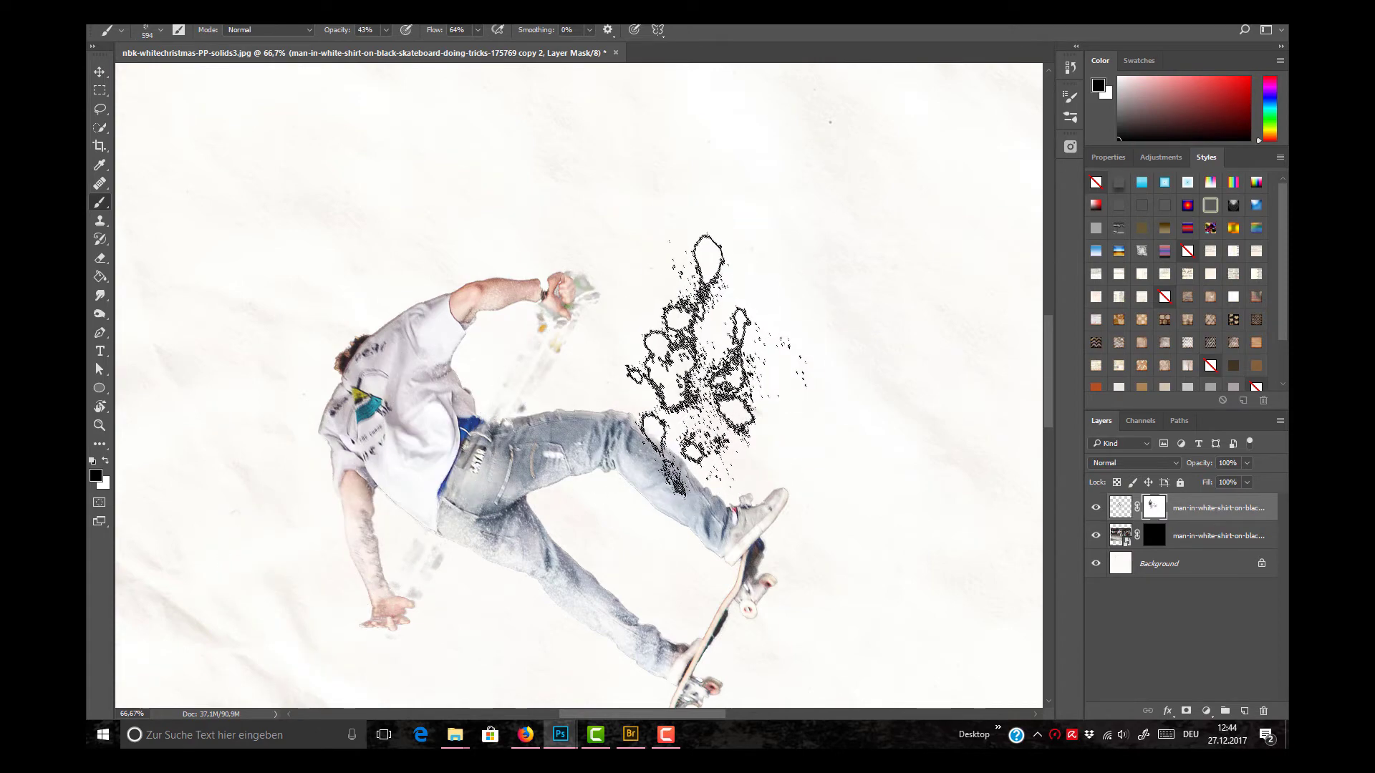
{"action": "left_click", "coordinate": [160, 30]}
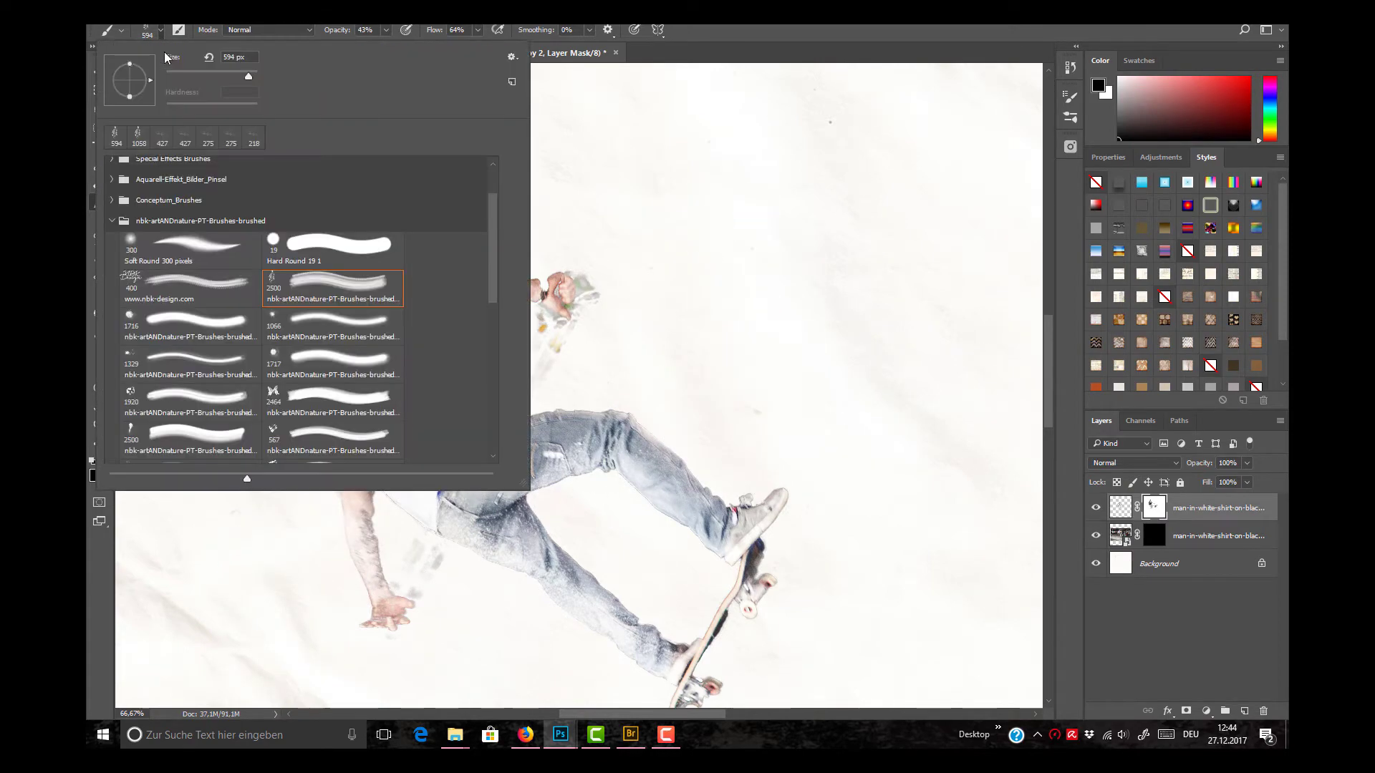
{"action": "left_click", "coordinate": [333, 326]}
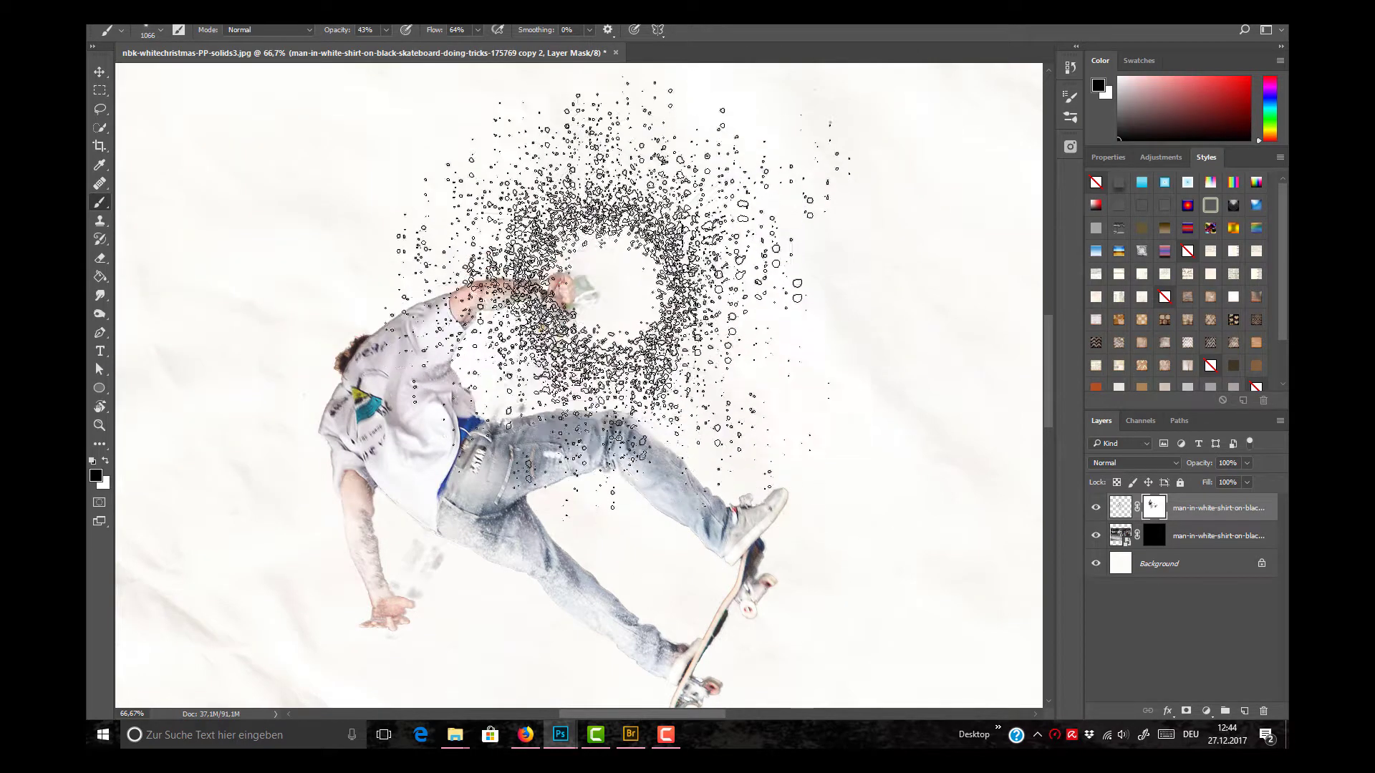
{"action": "left_click_drag", "start_coordinate": [604, 289], "coordinate": [416, 269]}
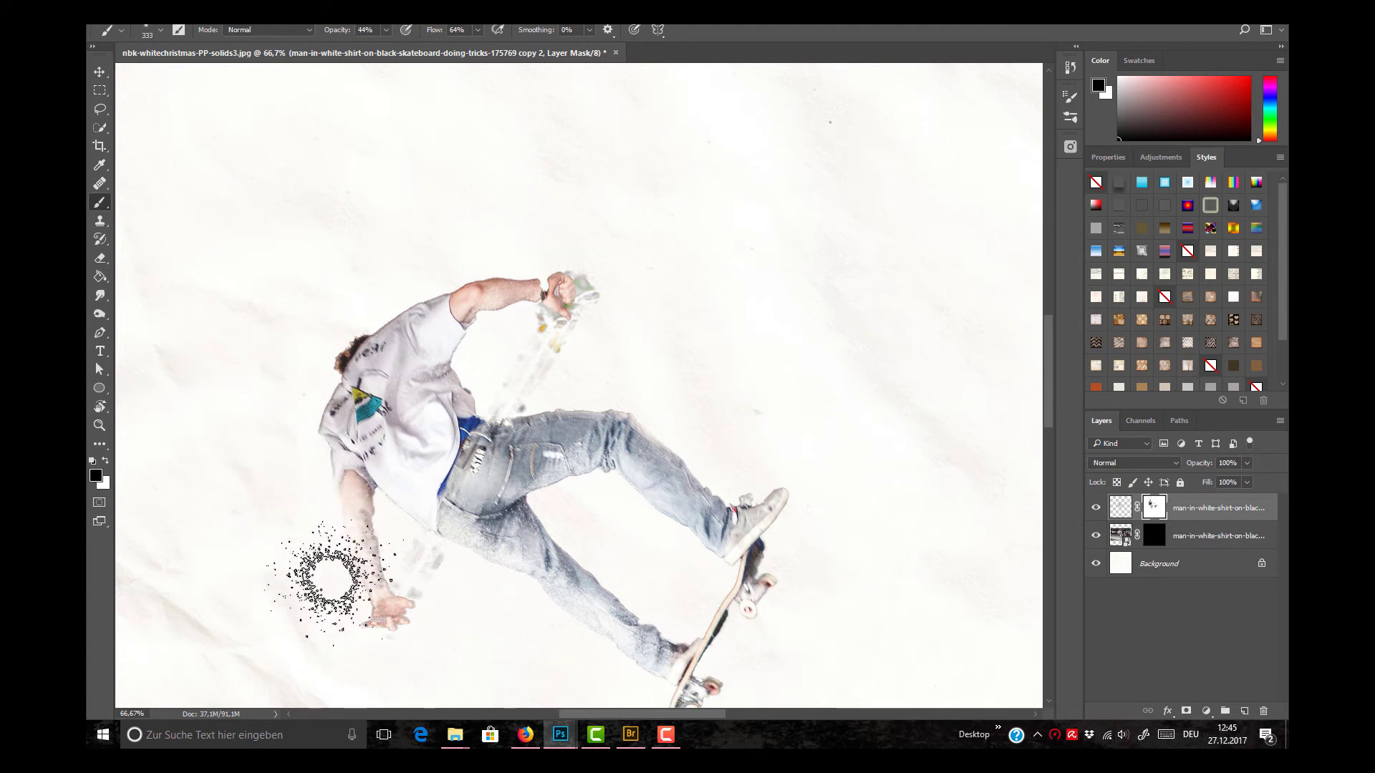
{"action": "left_click_drag", "start_coordinate": [466, 565], "coordinate": [548, 620]}
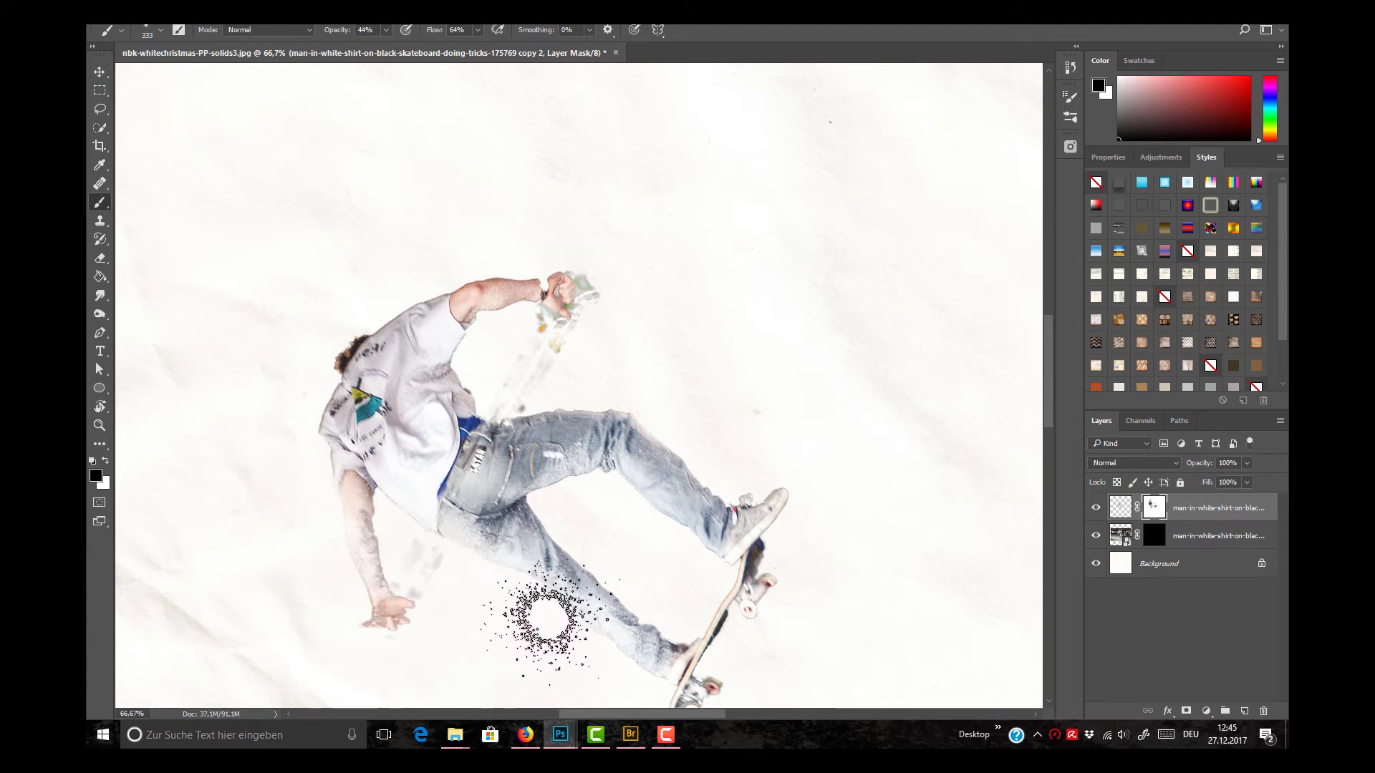
Step: Raise the brush opacity to 90% and speckle black into the cut-out's mask around the skateboard, jeans and both arms
{"action": "key", "text": "r"}
{"action": "left_click_drag", "start_coordinate": [469, 281], "coordinate": [600, 341]}
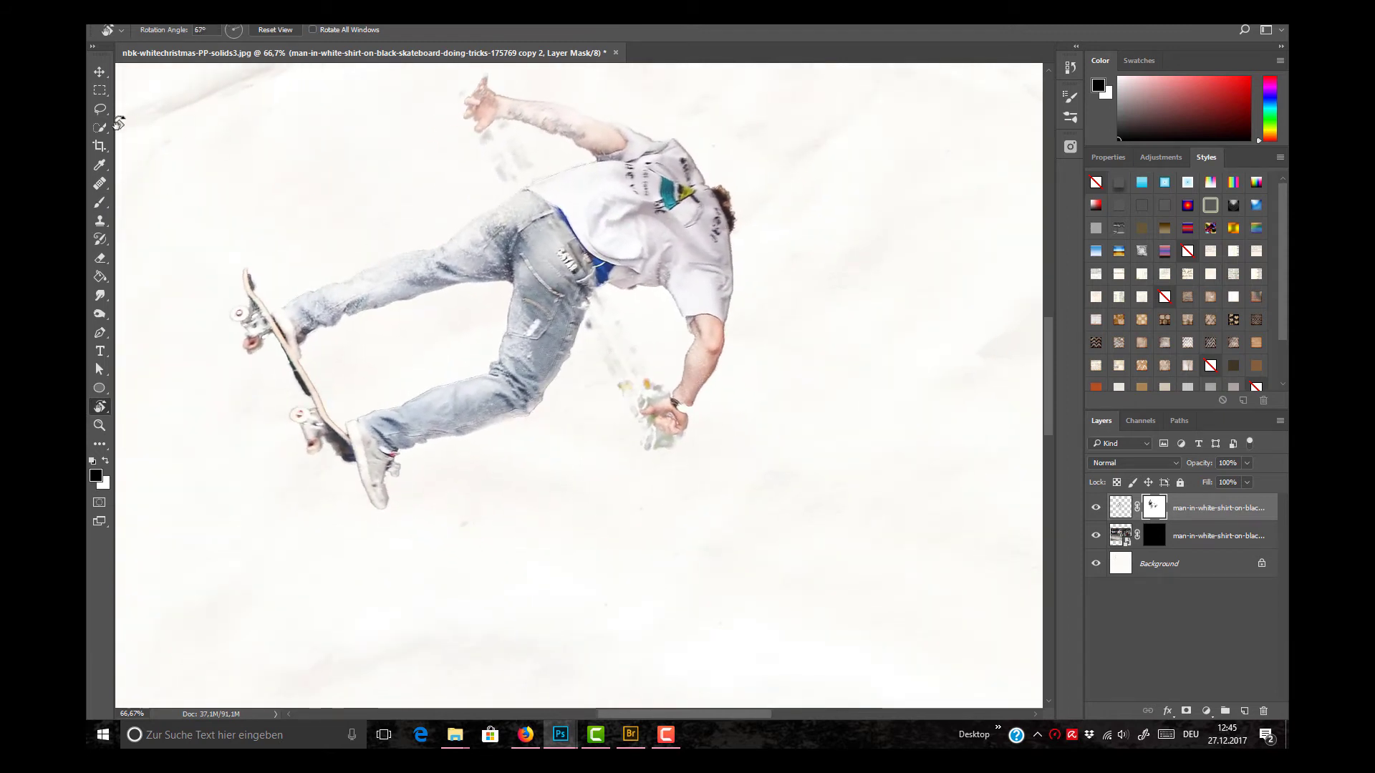
{"action": "mouse_move", "coordinate": [284, 259]}
{"action": "left_mouse_down"}
{"action": "mouse_move", "coordinate": [319, 263]}
{"action": "mouse_move", "coordinate": [507, 179]}
{"action": "left_mouse_up"}
{"action": "mouse_move", "coordinate": [221, 289]}
{"action": "left_mouse_down"}
{"action": "mouse_move", "coordinate": [218, 307]}
{"action": "mouse_move", "coordinate": [207, 285]}
{"action": "mouse_move", "coordinate": [221, 291]}
{"action": "mouse_move", "coordinate": [226, 272]}
{"action": "mouse_move", "coordinate": [212, 298]}
{"action": "mouse_move", "coordinate": [227, 270]}
{"action": "mouse_move", "coordinate": [221, 300]}
{"action": "left_mouse_up"}
{"action": "mouse_move", "coordinate": [299, 264]}
{"action": "left_mouse_down"}
{"action": "mouse_move", "coordinate": [285, 276]}
{"action": "mouse_move", "coordinate": [309, 273]}
{"action": "left_mouse_up"}
{"action": "mouse_move", "coordinate": [377, 374]}
{"action": "left_mouse_down"}
{"action": "mouse_move", "coordinate": [365, 382]}
{"action": "mouse_move", "coordinate": [439, 359]}
{"action": "mouse_move", "coordinate": [493, 307]}
{"action": "mouse_move", "coordinate": [414, 372]}
{"action": "left_mouse_up"}
{"action": "mouse_move", "coordinate": [531, 144]}
{"action": "left_mouse_down"}
{"action": "mouse_move", "coordinate": [512, 167]}
{"action": "mouse_move", "coordinate": [509, 154]}
{"action": "left_mouse_up"}
{"action": "mouse_move", "coordinate": [611, 391]}
{"action": "left_mouse_down"}
{"action": "mouse_move", "coordinate": [612, 323]}
{"action": "mouse_move", "coordinate": [652, 353]}
{"action": "mouse_move", "coordinate": [644, 370]}
{"action": "mouse_move", "coordinate": [605, 324]}
{"action": "mouse_move", "coordinate": [645, 370]}
{"action": "mouse_move", "coordinate": [662, 472]}
{"action": "mouse_move", "coordinate": [635, 447]}
{"action": "mouse_move", "coordinate": [658, 467]}
{"action": "mouse_move", "coordinate": [633, 435]}
{"action": "mouse_move", "coordinate": [640, 373]}
{"action": "left_mouse_up"}
{"action": "mouse_move", "coordinate": [531, 154]}
{"action": "left_mouse_down"}
{"action": "mouse_move", "coordinate": [566, 154]}
{"action": "mouse_move", "coordinate": [511, 100]}
{"action": "mouse_move", "coordinate": [500, 150]}
{"action": "mouse_move", "coordinate": [530, 143]}
{"action": "left_mouse_up"}
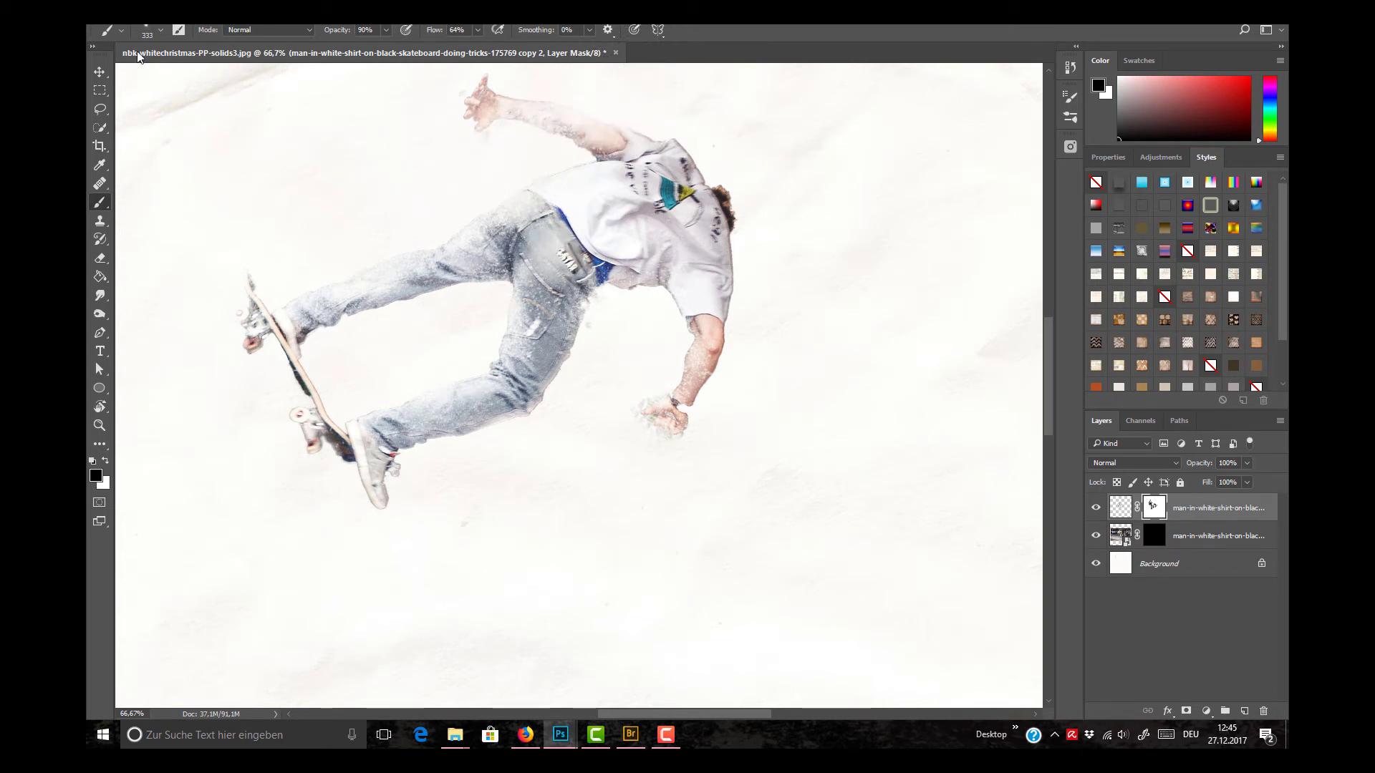
Step: Straighten the canvas rotation to 0° and review the speckled cut-out against the whole page and at 66.67%
{"action": "left_click", "coordinate": [101, 72]}
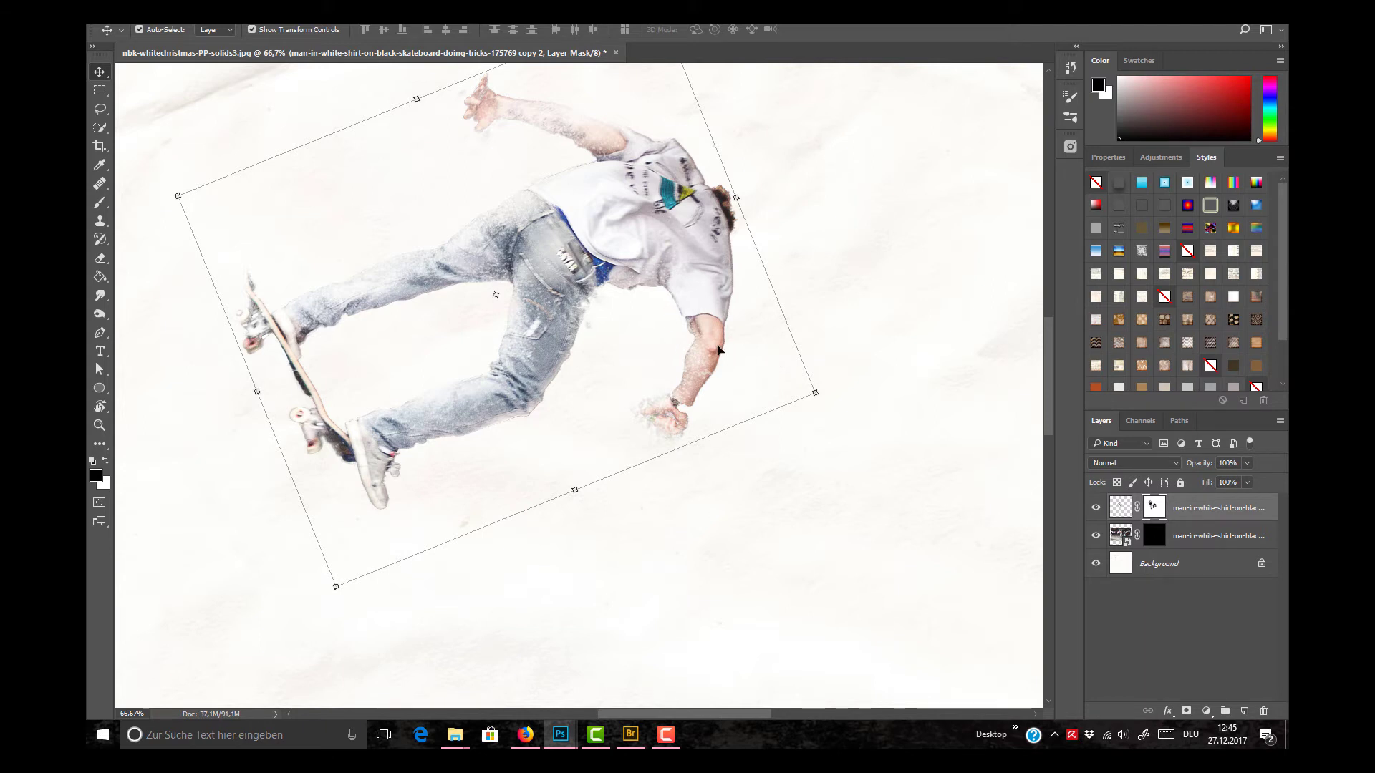
{"action": "key", "text": "r"}
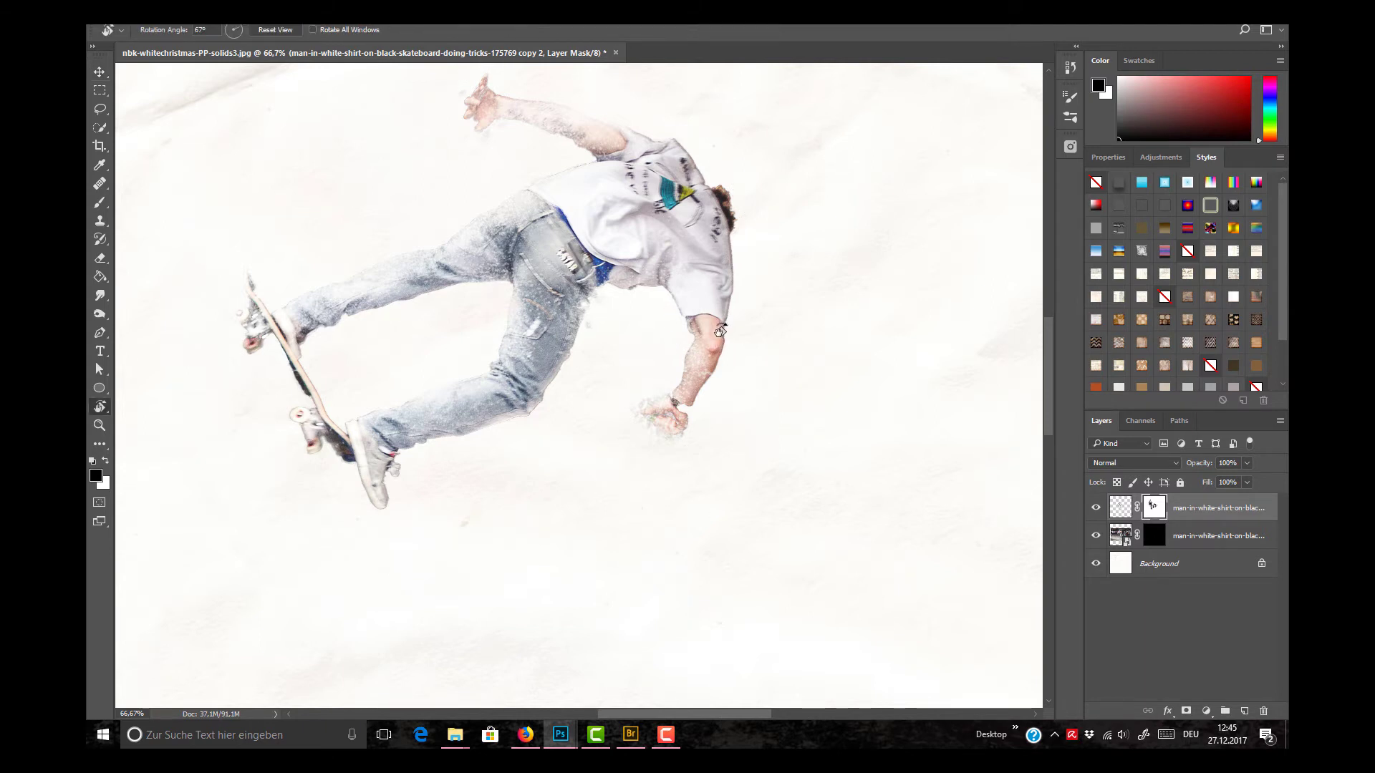
{"action": "left_click_drag", "start_coordinate": [674, 345], "coordinate": [597, 332]}
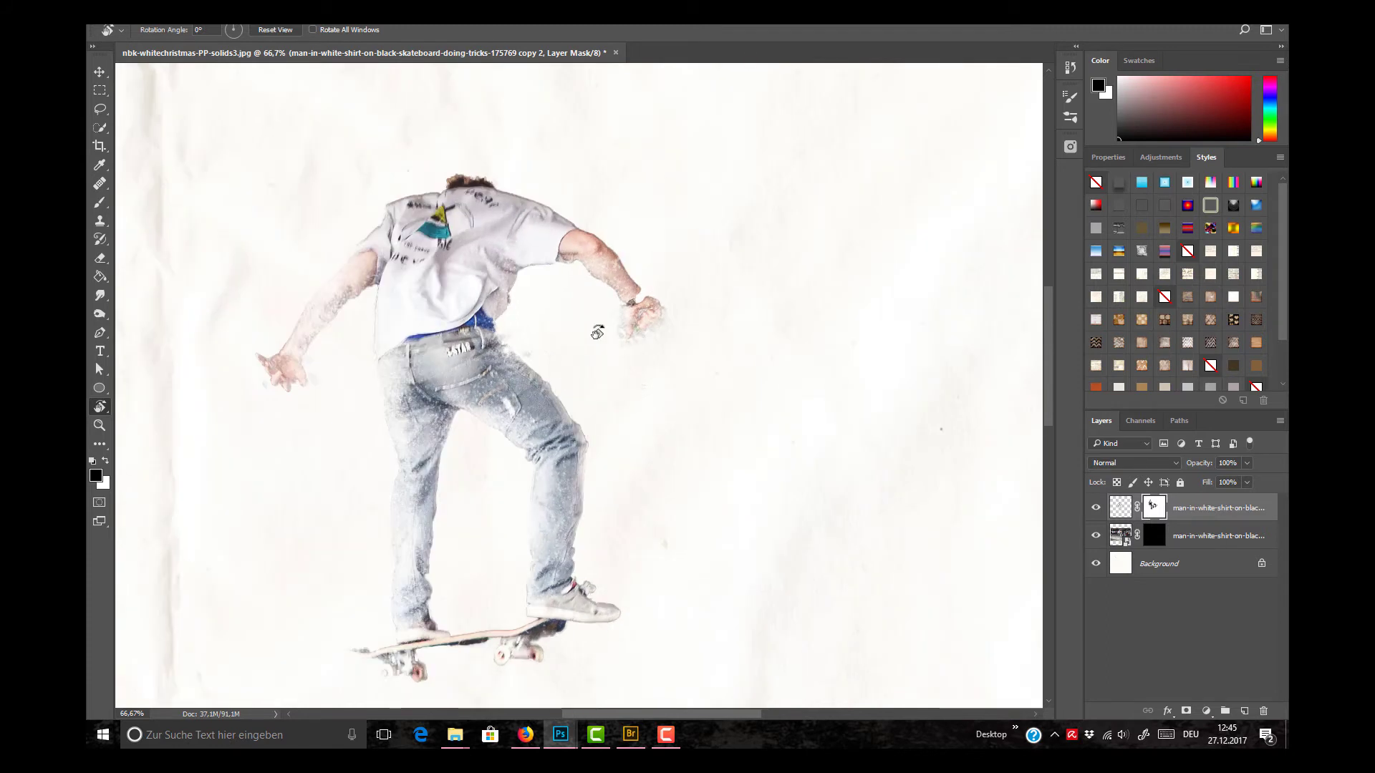
{"action": "key", "text": "ctrl+0"}
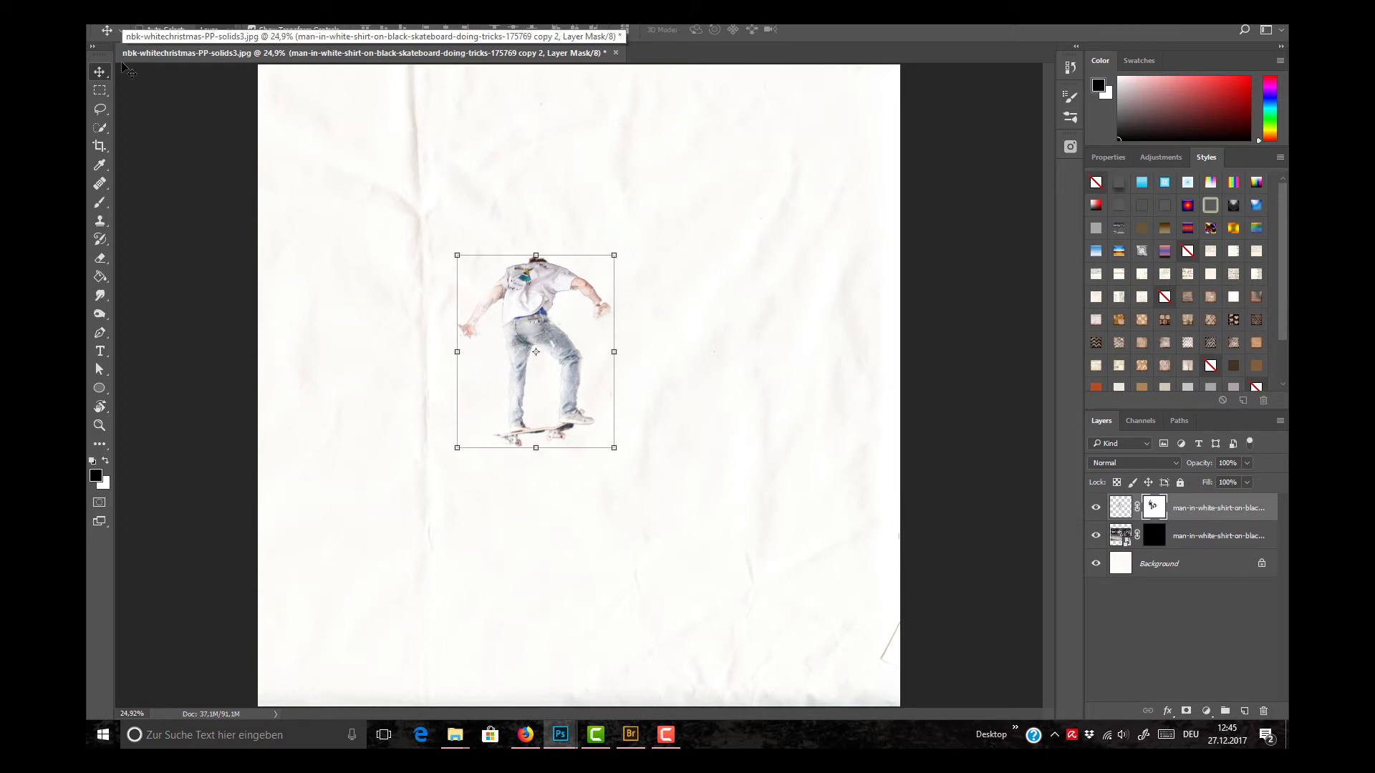
{"action": "key", "text": "ctrl+plus"}
{"action": "key", "text": "ctrl+plus"}
{"action": "key", "text": "ctrl+plus"}
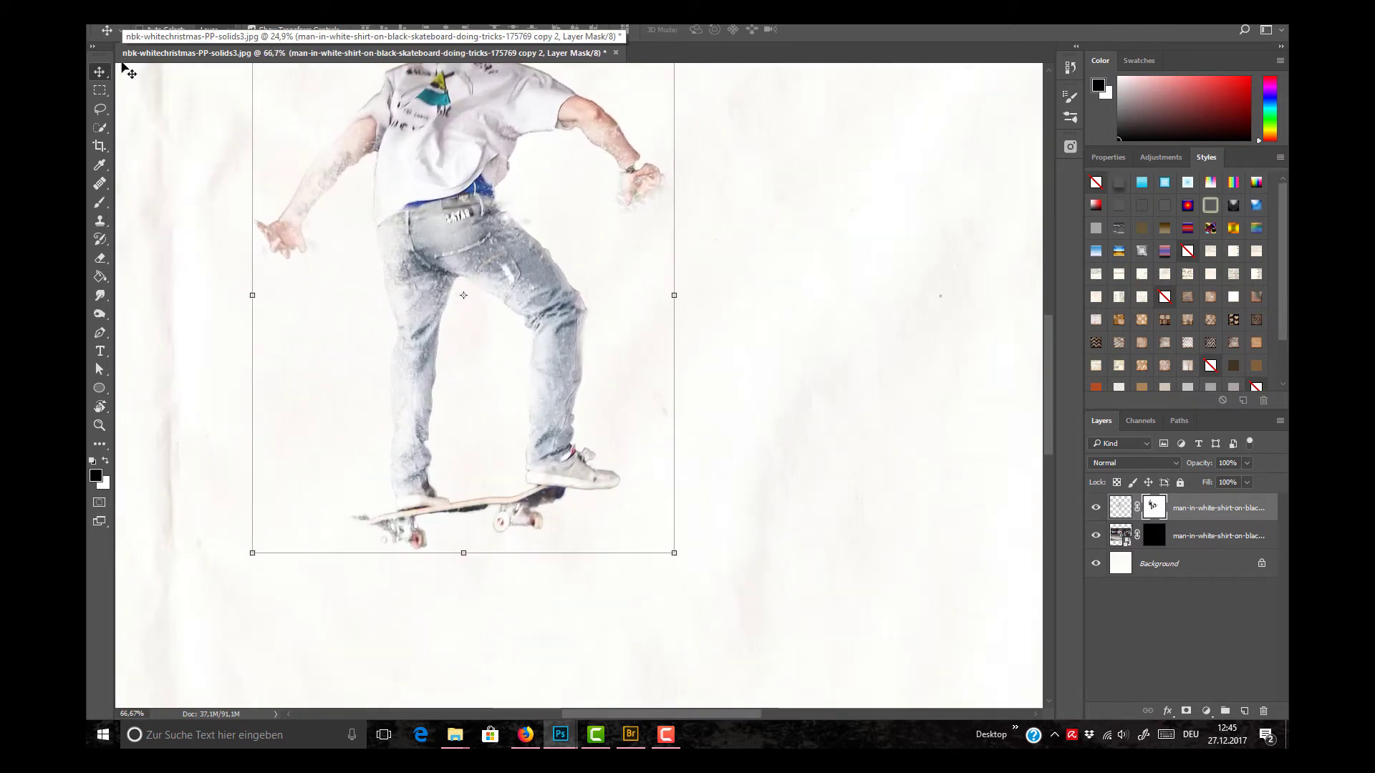
{"action": "left_click_drag", "start_coordinate": [1048, 338], "coordinate": [1044, 311]}
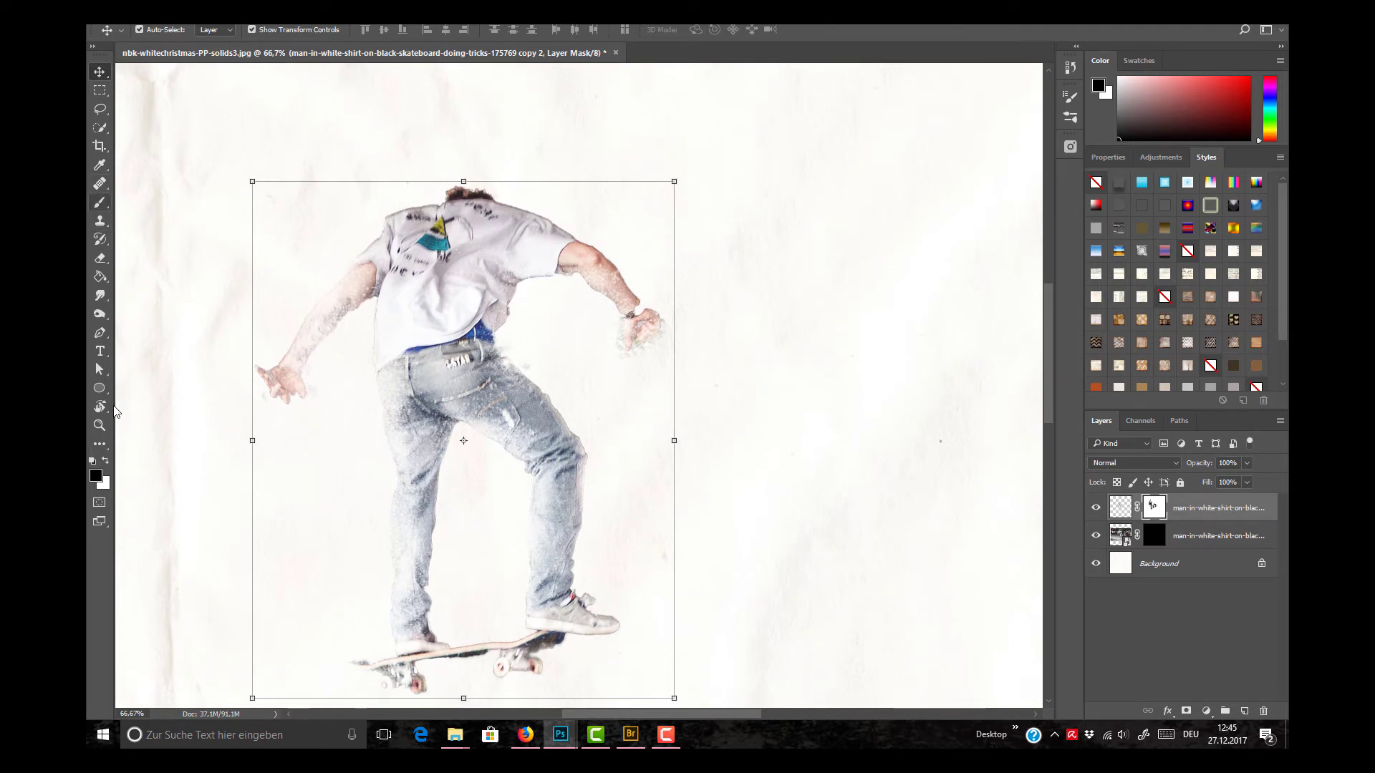
Step: Paint white into the cut-out's mask to restore the gripping hand, and switch the painting colour back to black
{"action": "key", "text": "b"}
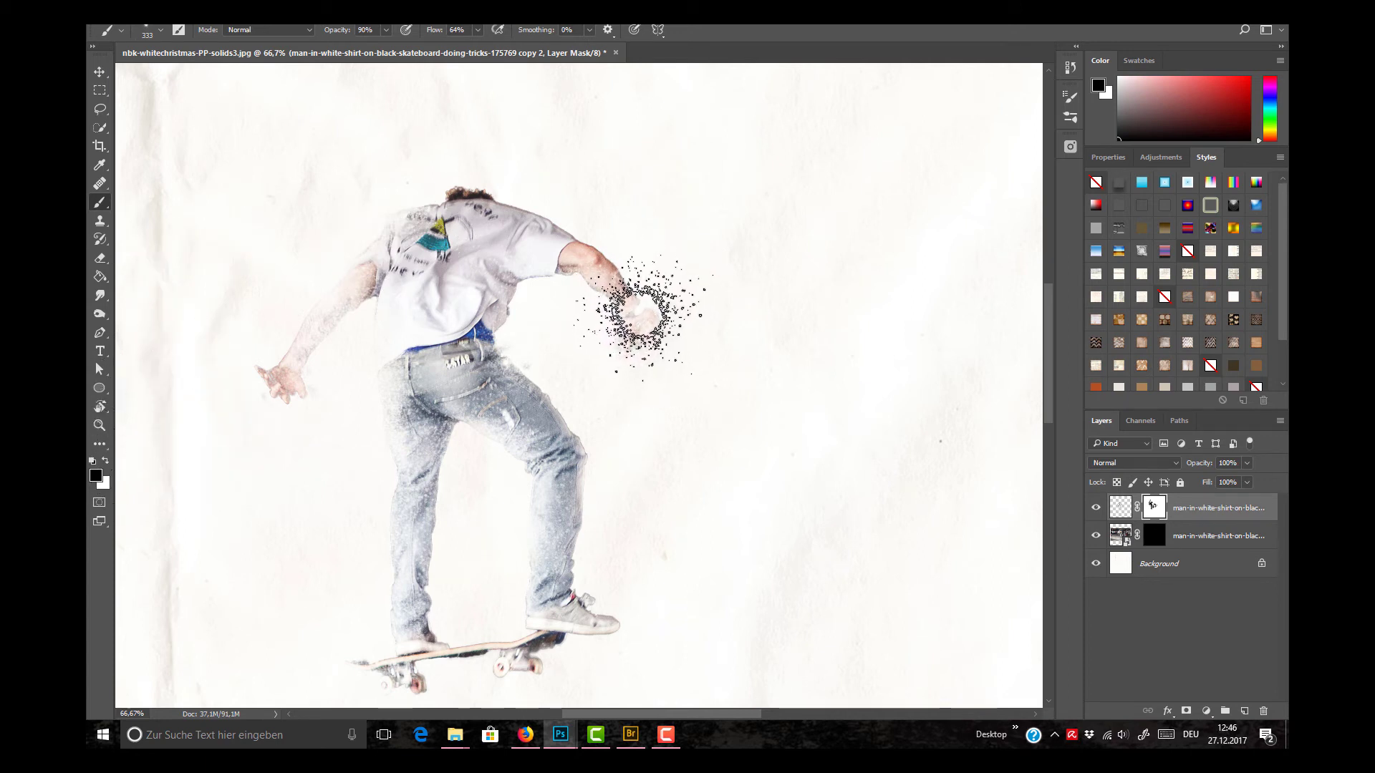
{"action": "key", "text": "x"}
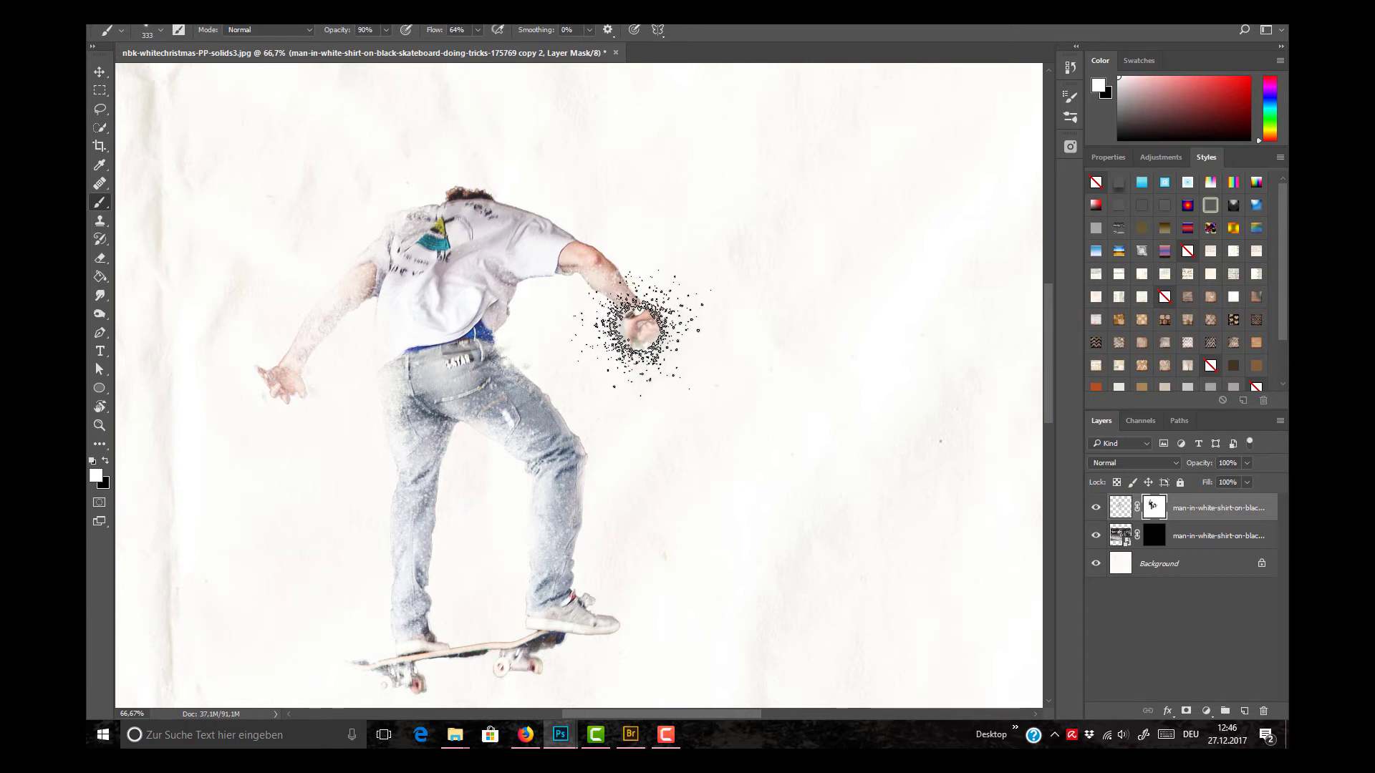
{"action": "key", "text": "x"}
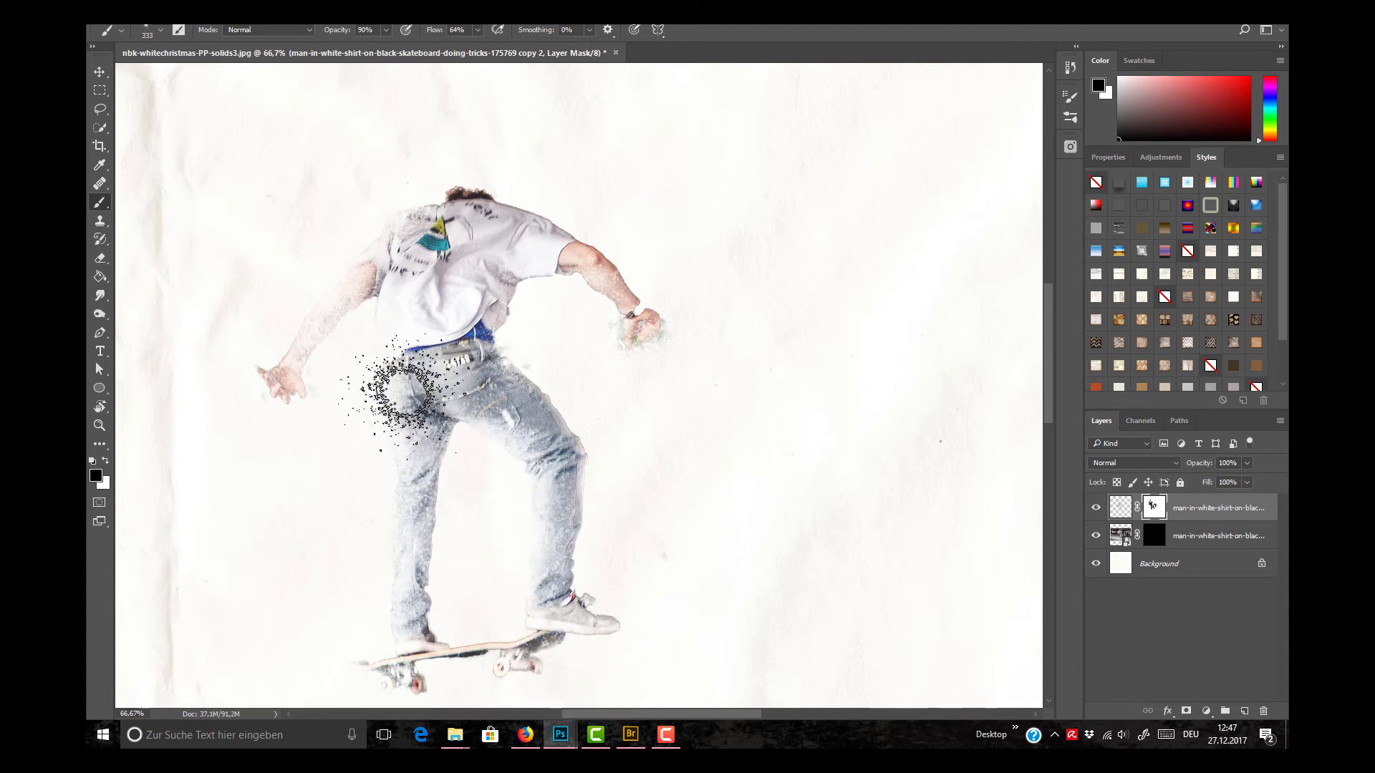
Step: Target the layer mask of the skateboarder photo beneath the cut-out and make white the painting colour
{"action": "left_click", "coordinate": [99, 71]}
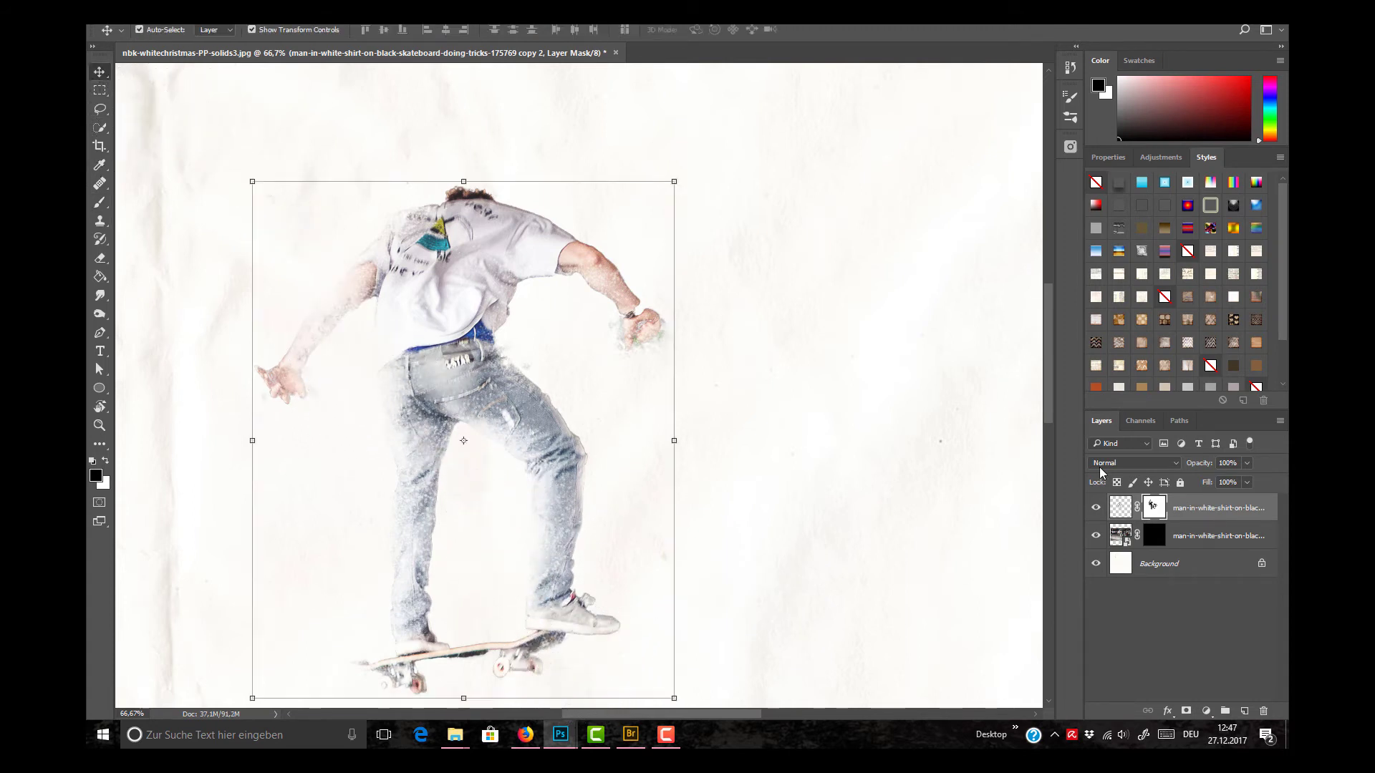
{"action": "left_click", "coordinate": [1155, 536]}
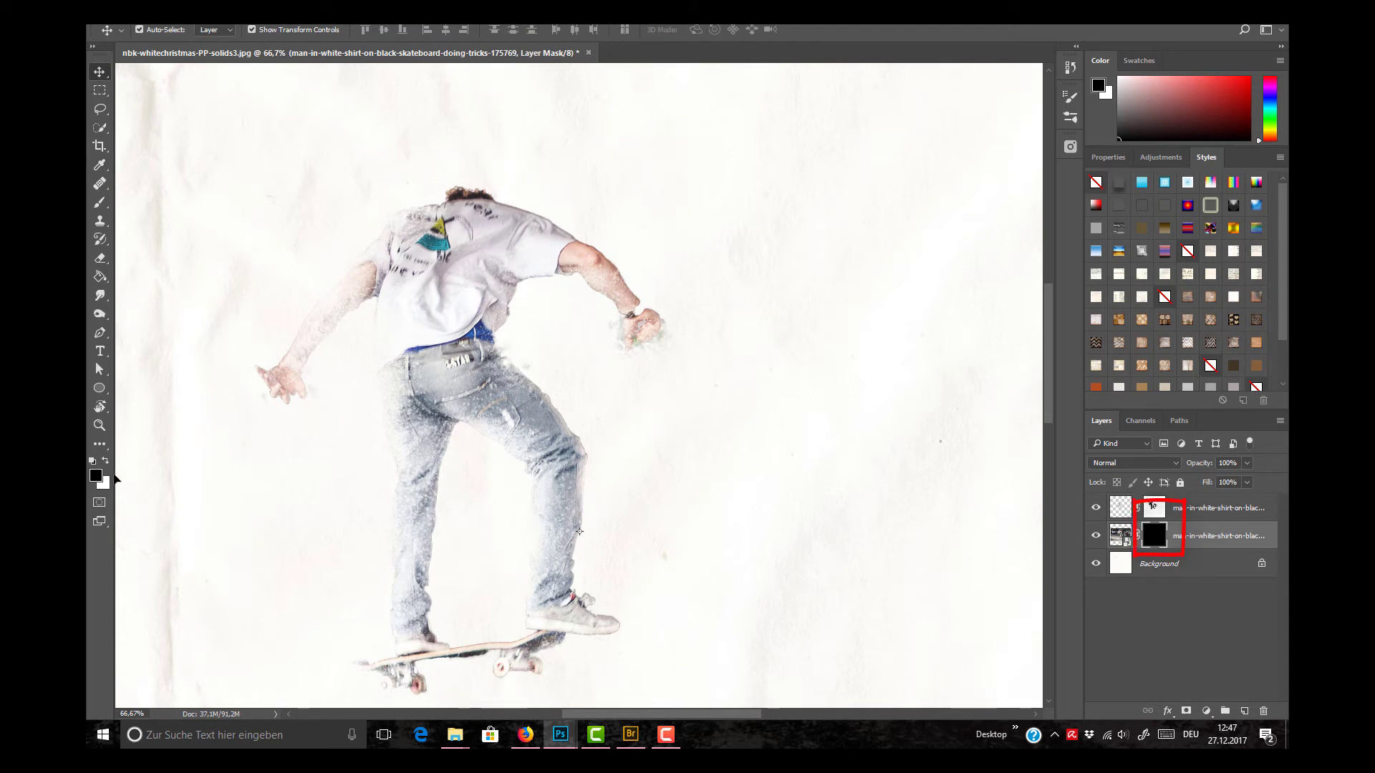
{"action": "key", "text": "x"}
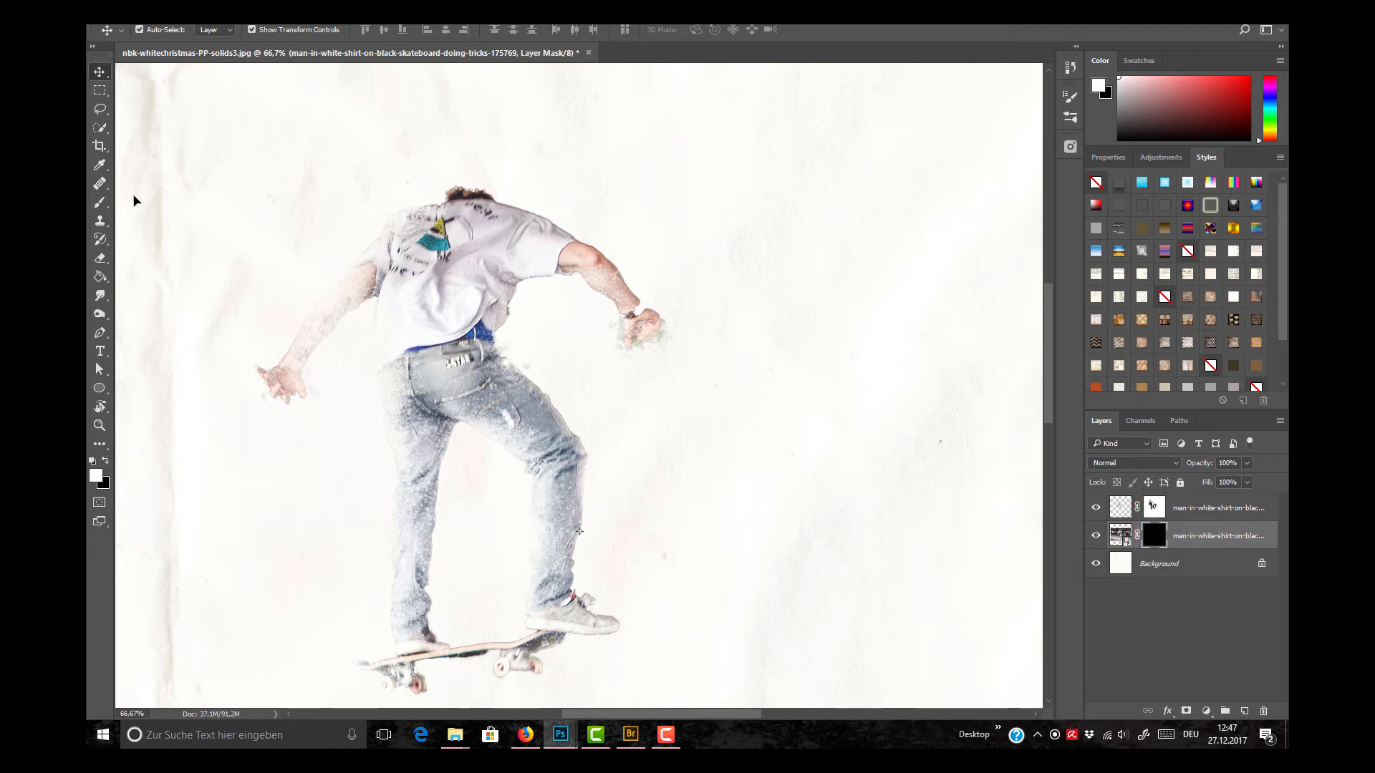
Step: Choose the 1643 px speckle brush from the nbk-artANDnature-PT-Brushes-brushed set
{"action": "left_click", "coordinate": [101, 204]}
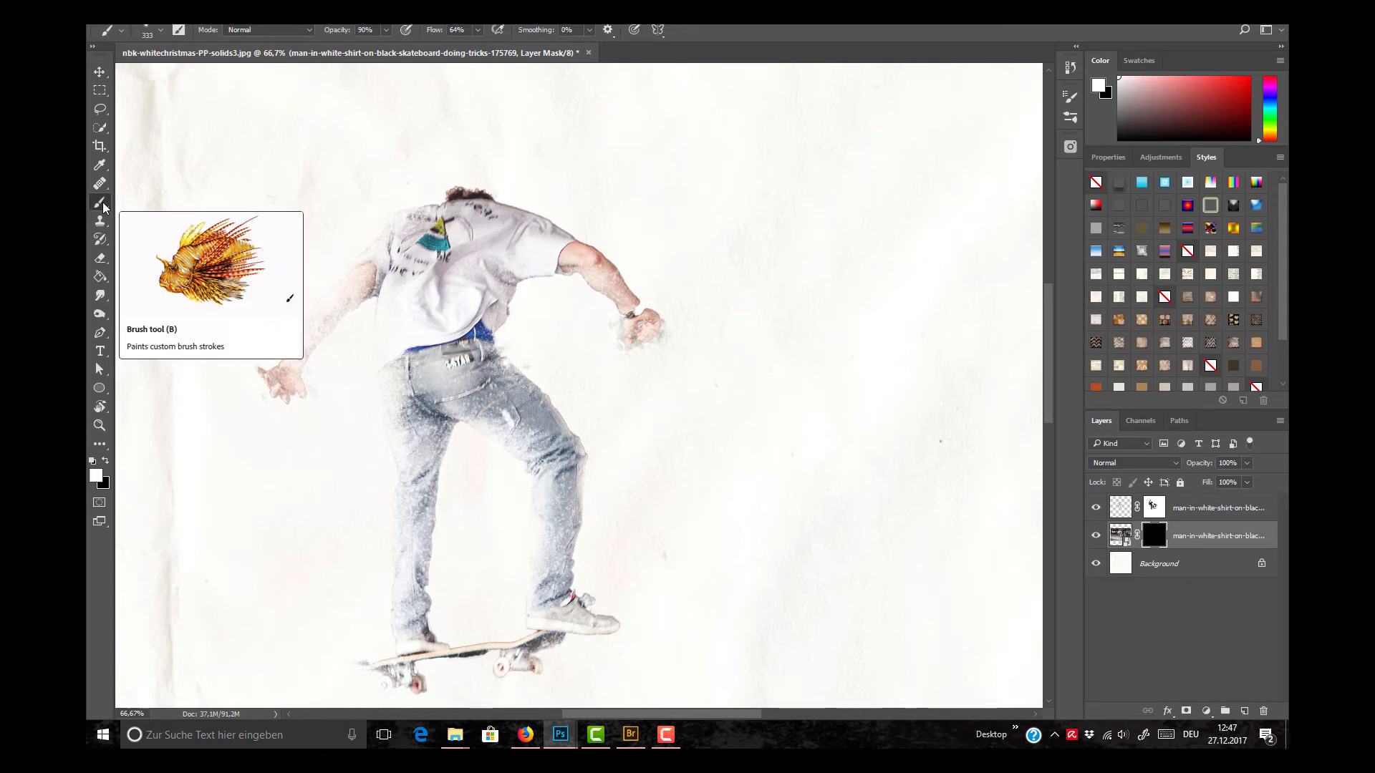
{"action": "left_click", "coordinate": [160, 31]}
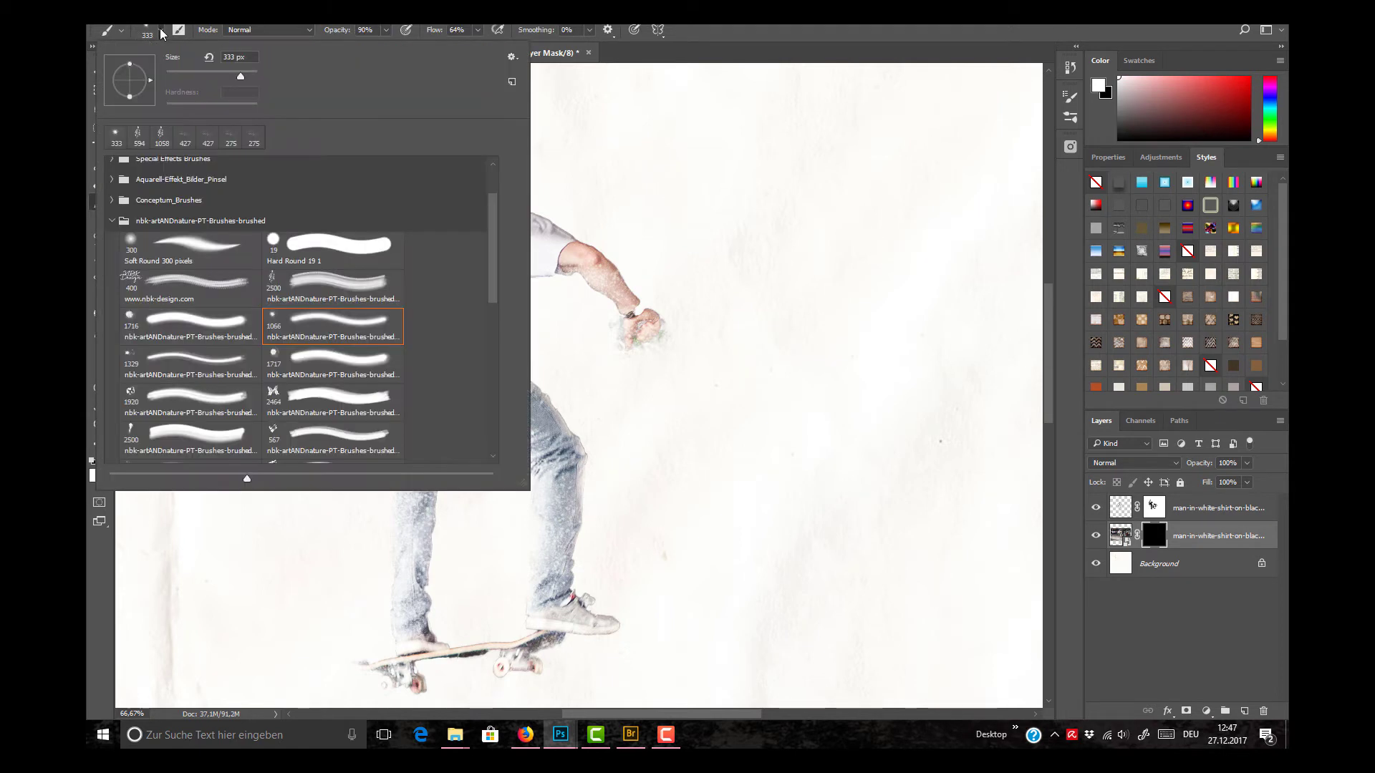
{"action": "left_click_drag", "start_coordinate": [491, 247], "coordinate": [490, 394]}
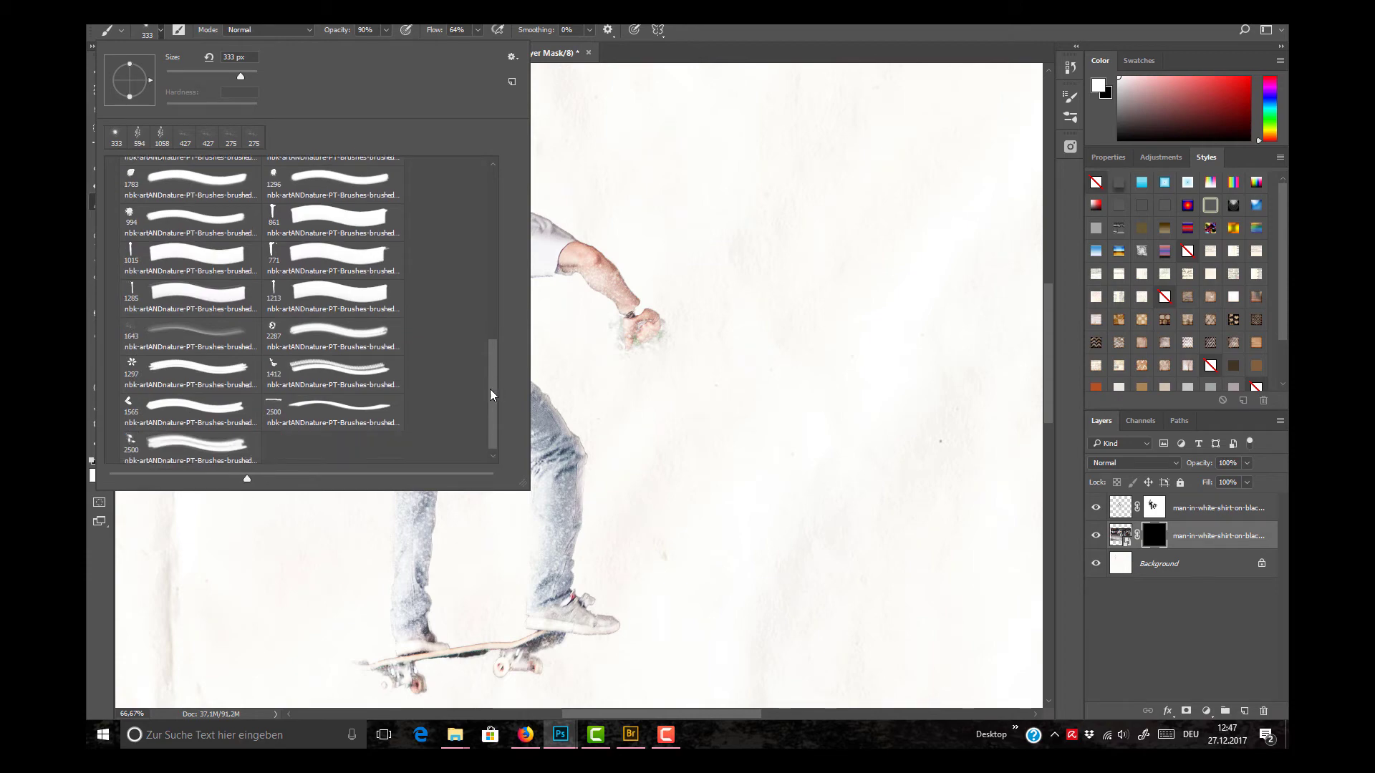
{"action": "left_click", "coordinate": [725, 47]}
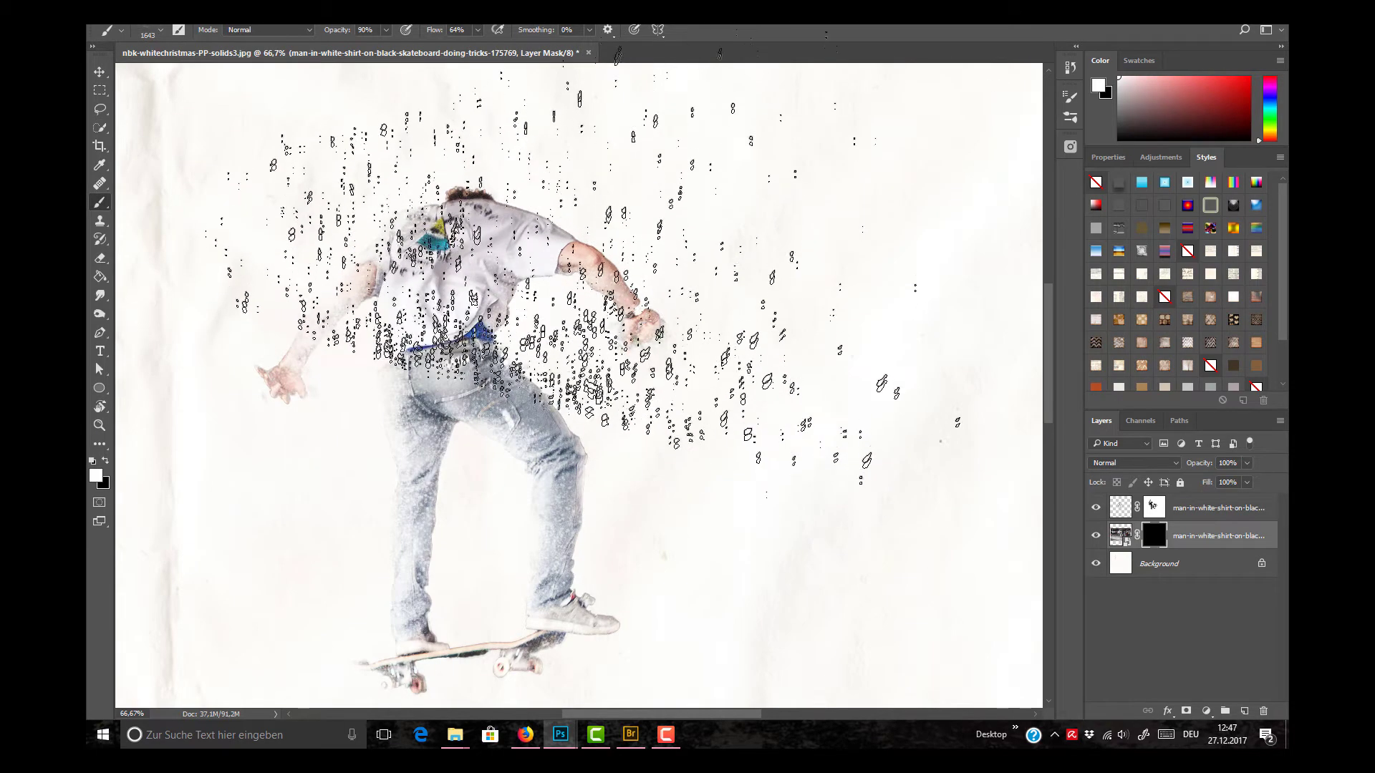
Step: Reduce the speckle brush to 588 px, rotate its tip, and splatter white into the photo's mask beside the straighter leg
{"action": "right_click", "coordinate": [601, 270]}
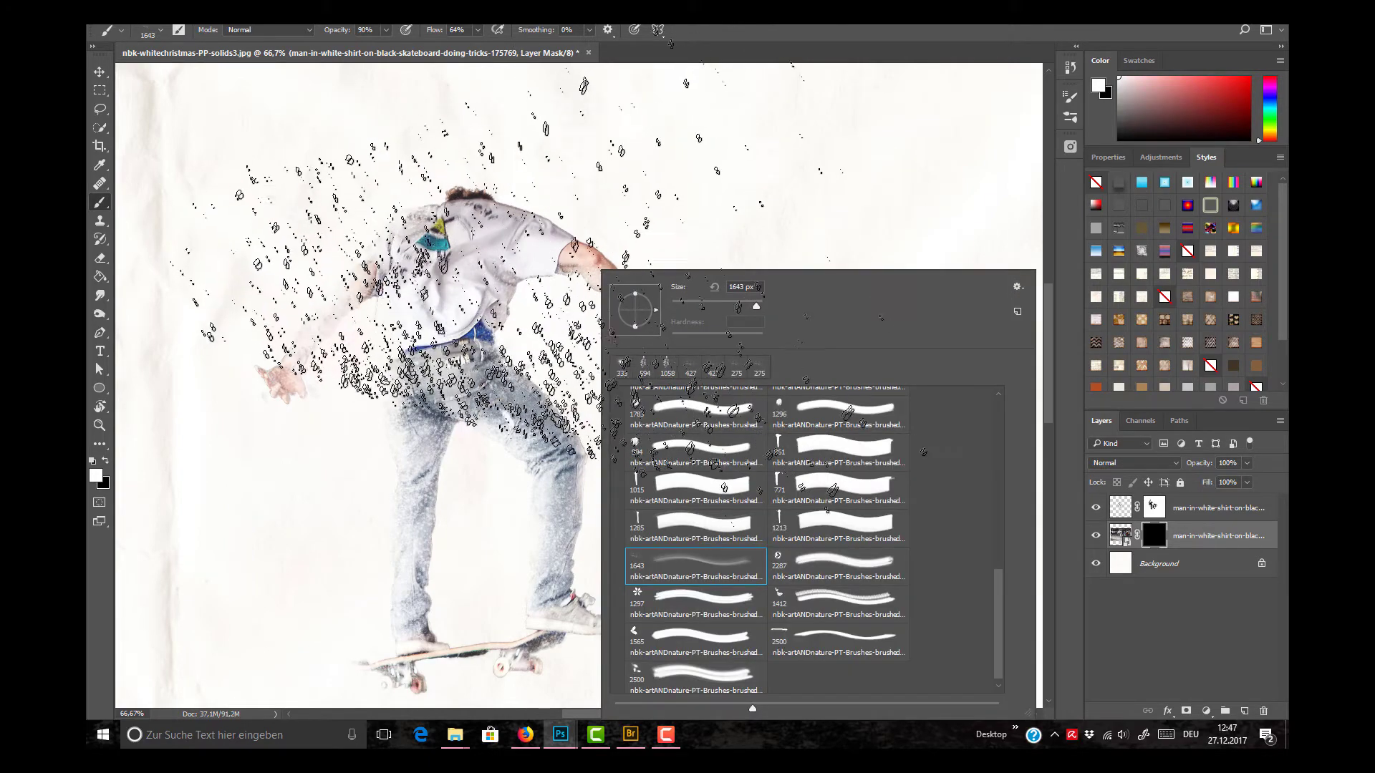
{"action": "left_click", "coordinate": [568, 322]}
{"action": "mouse_move", "coordinate": [570, 323]}
{"action": "left_mouse_down"}
{"action": "mouse_move", "coordinate": [409, 300]}
{"action": "mouse_move", "coordinate": [322, 306]}
{"action": "left_mouse_up"}
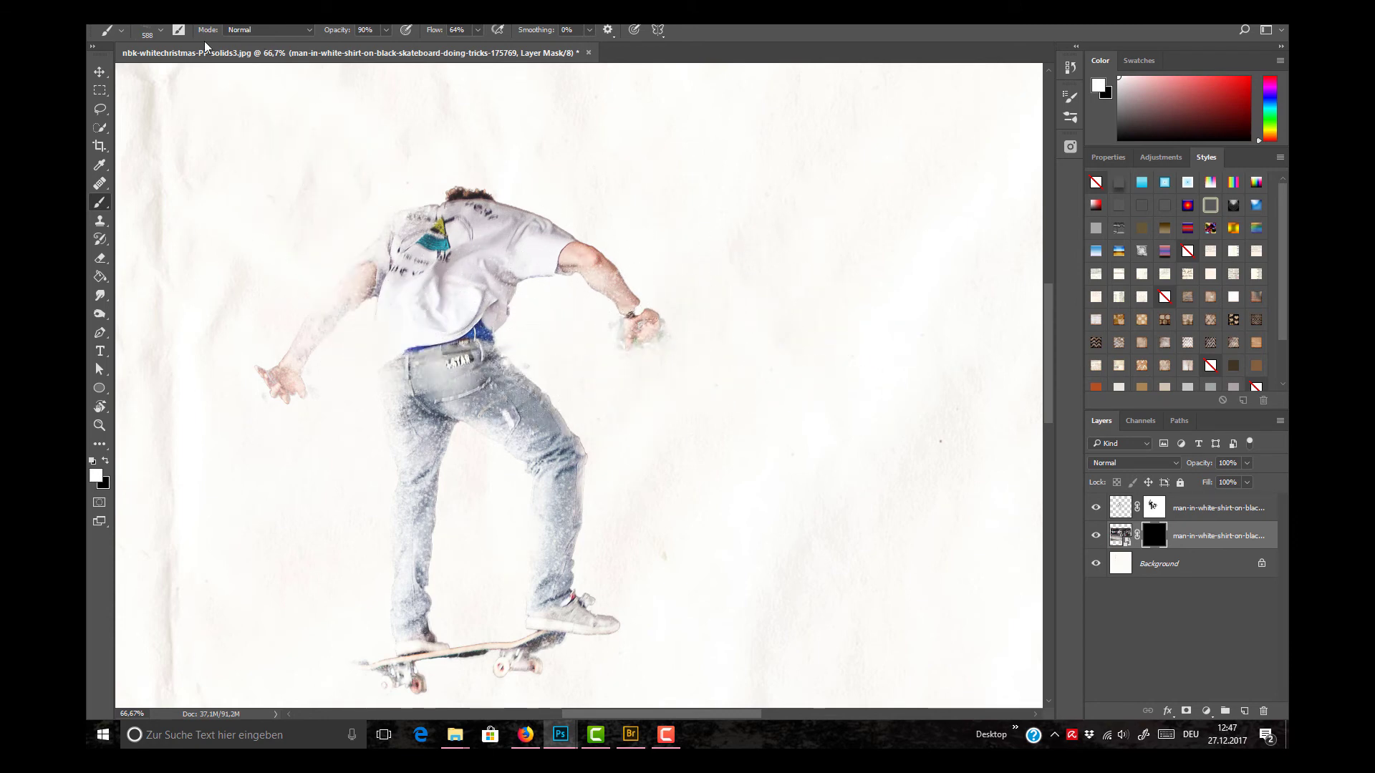
{"action": "right_click", "coordinate": [189, 64]}
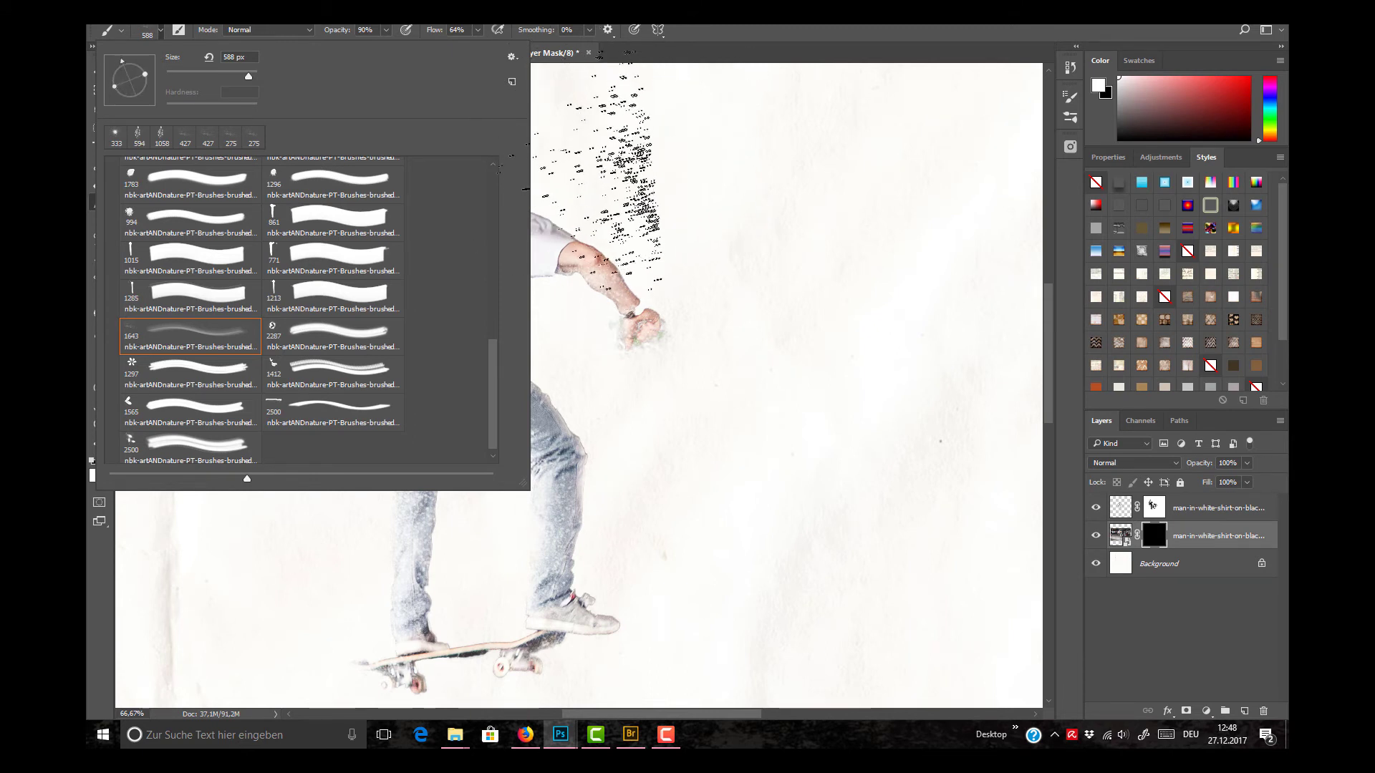
{"action": "key", "text": "Return"}
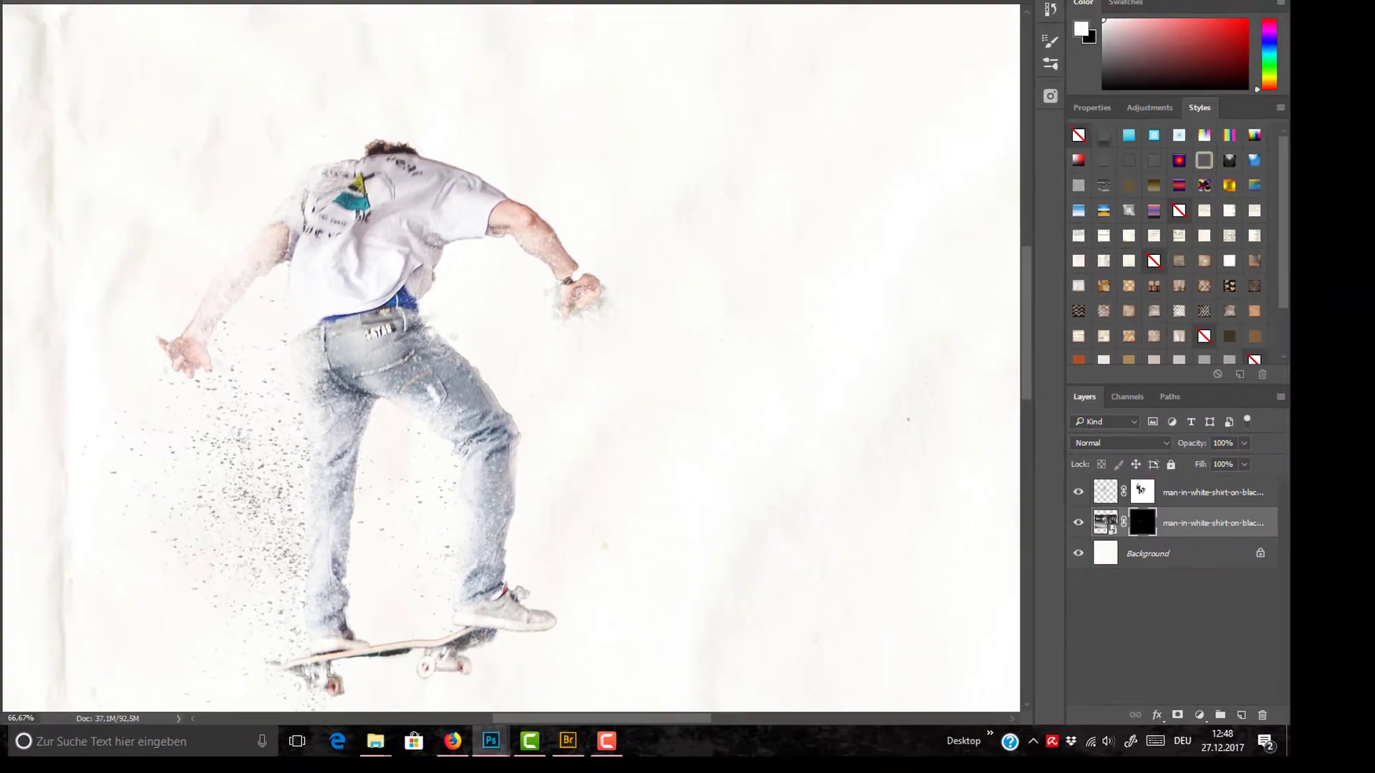
Step: Rotate the brush tip again and stamp white splatters into the photo's mask around the gripping hand and beside the bent knee
{"action": "left_click", "coordinate": [76, 6]}
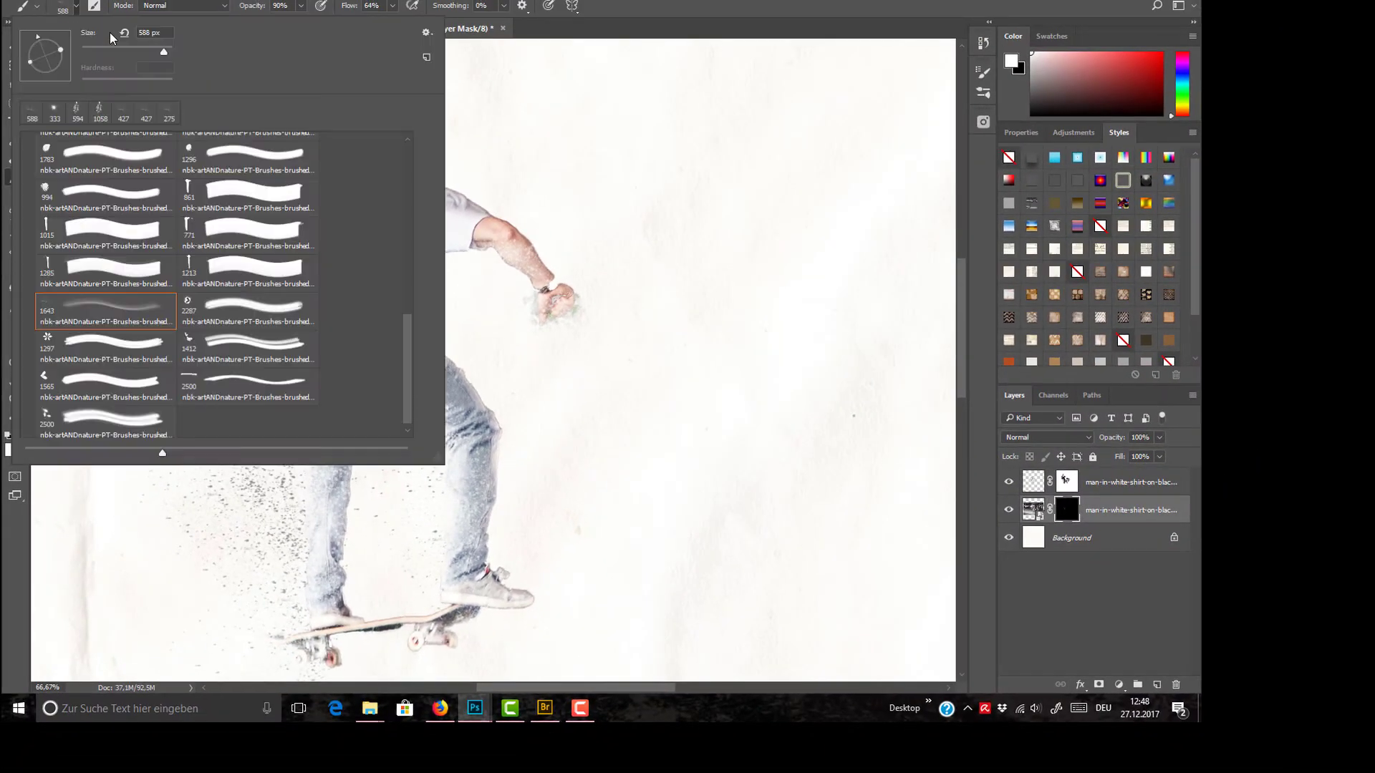
{"action": "left_click", "coordinate": [76, 6]}
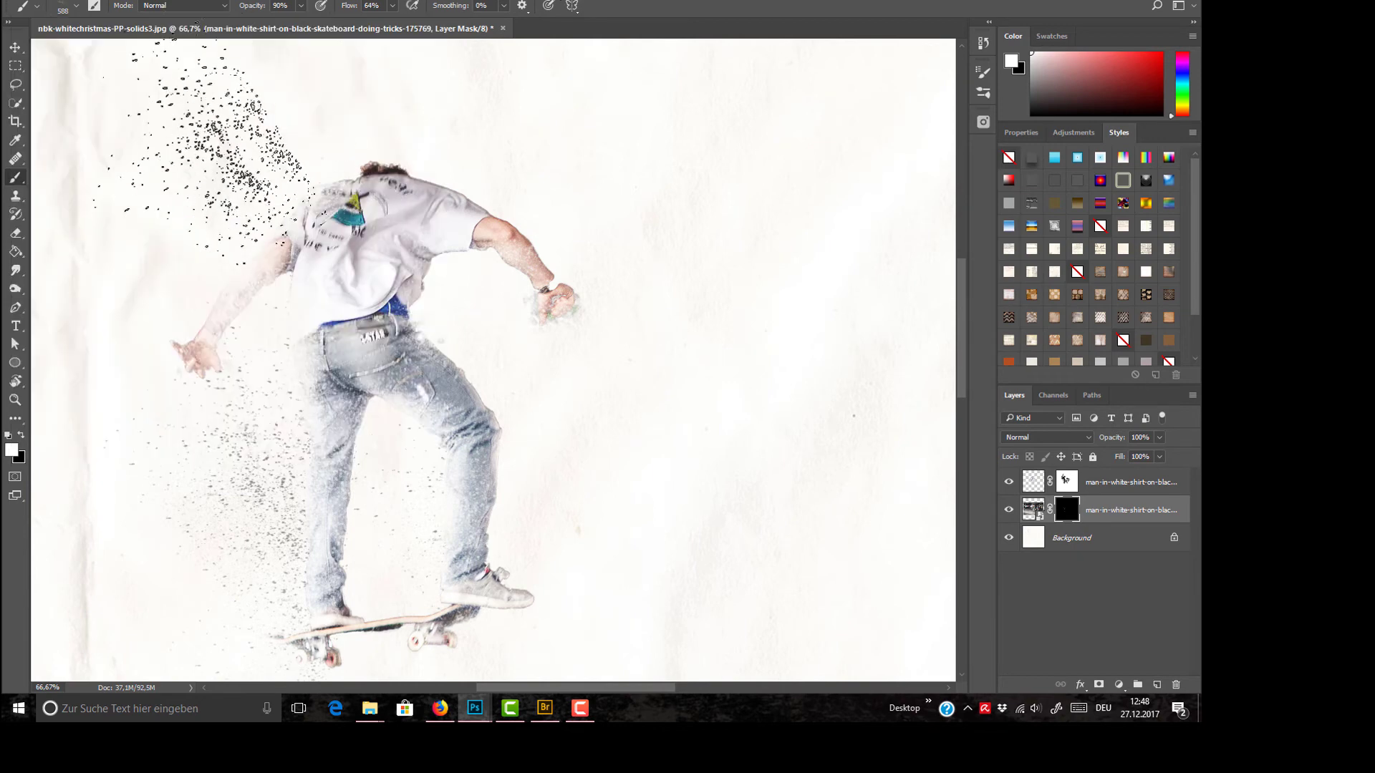
{"action": "left_click", "coordinate": [540, 180]}
{"action": "left_click", "coordinate": [553, 281]}
{"action": "left_click", "coordinate": [550, 258]}
{"action": "left_click", "coordinate": [561, 415]}
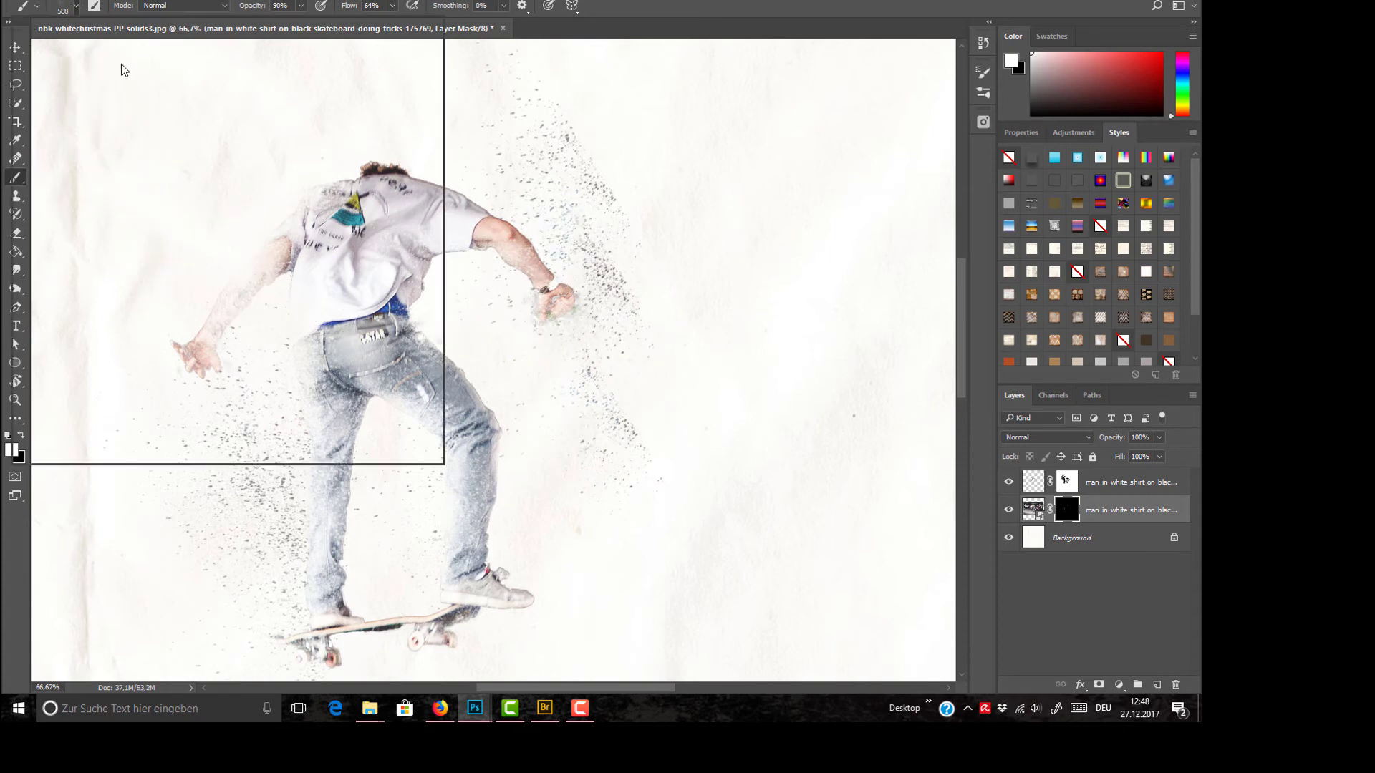
Step: Choose the 1066 px ring-shaped splatter brush again and set it to 301 px with 91% opacity
{"action": "right_click", "coordinate": [121, 63]}
{"action": "left_click_drag", "start_coordinate": [407, 350], "coordinate": [395, 166]}
{"action": "left_click", "coordinate": [248, 370]}
{"action": "left_click", "coordinate": [546, 158]}
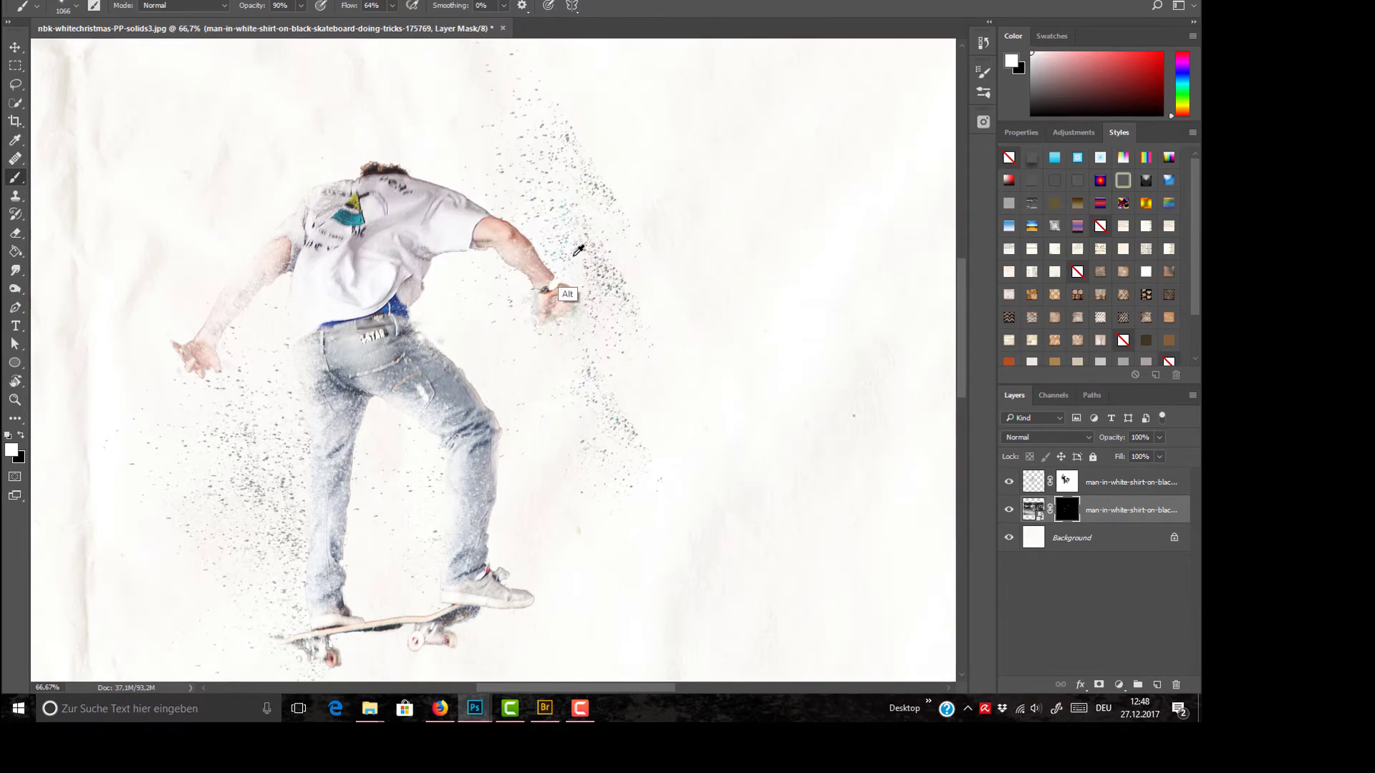
{"action": "mouse_move", "coordinate": [620, 238]}
{"action": "left_mouse_down"}
{"action": "mouse_move", "coordinate": [634, 236]}
{"action": "mouse_move", "coordinate": [472, 231]}
{"action": "left_mouse_up"}
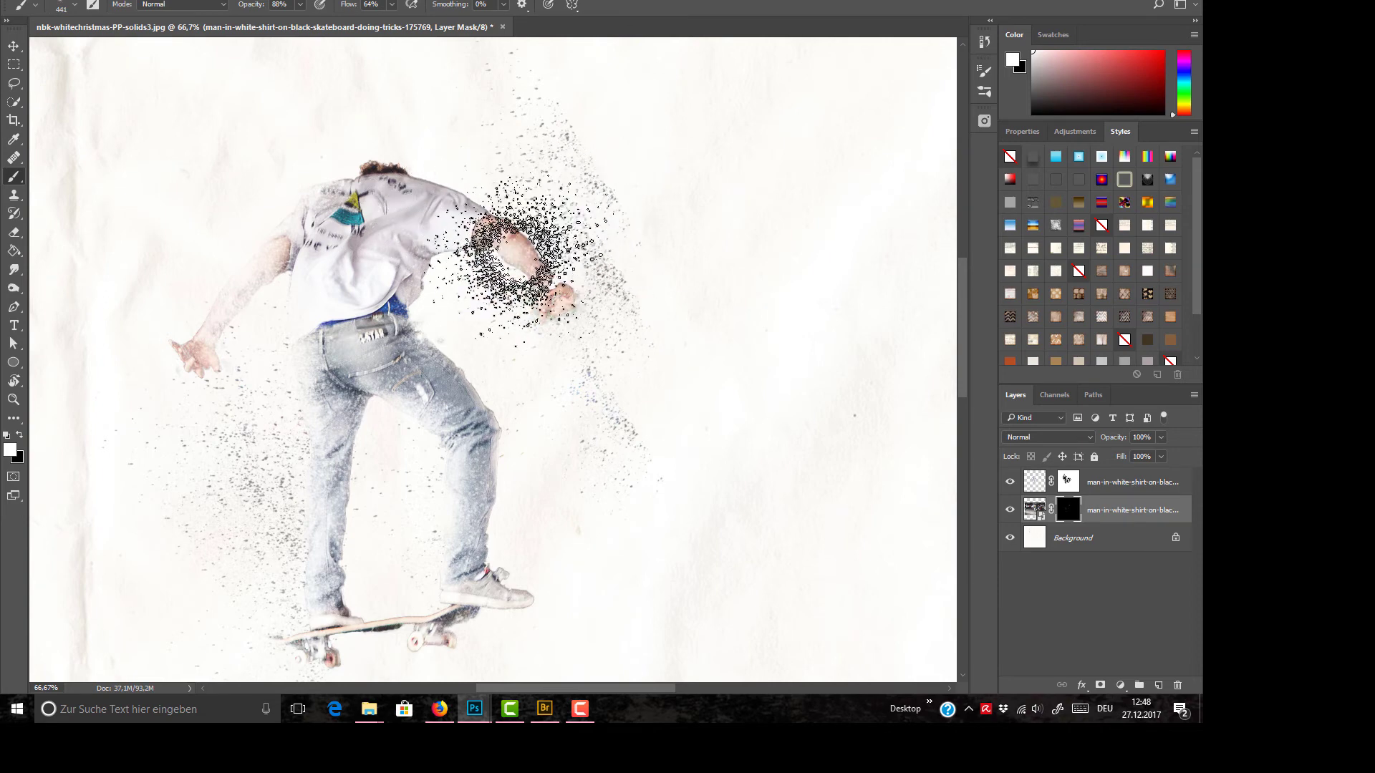
{"action": "mouse_move", "coordinate": [511, 272]}
{"action": "left_mouse_down"}
{"action": "mouse_move", "coordinate": [561, 297]}
{"action": "mouse_move", "coordinate": [769, 277]}
{"action": "mouse_move", "coordinate": [513, 264]}
{"action": "left_mouse_up"}
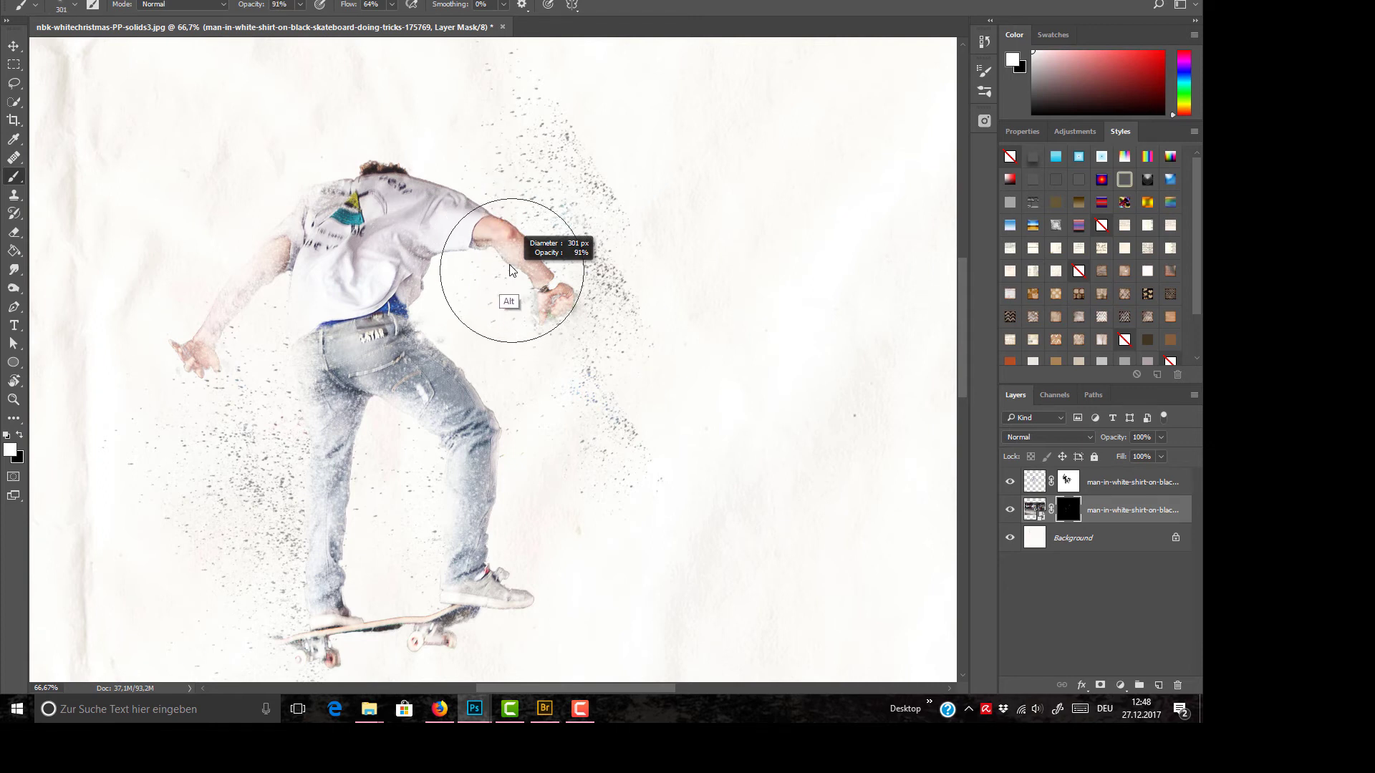
Step: Paint white into the photo's mask around the gripping hand, then lower the opacity to 40% and reveal more graffiti above and below it
{"action": "mouse_move", "coordinate": [510, 259]}
{"action": "left_mouse_down"}
{"action": "mouse_move", "coordinate": [561, 222]}
{"action": "mouse_move", "coordinate": [552, 159]}
{"action": "mouse_move", "coordinate": [546, 292]}
{"action": "mouse_move", "coordinate": [573, 286]}
{"action": "left_mouse_up"}
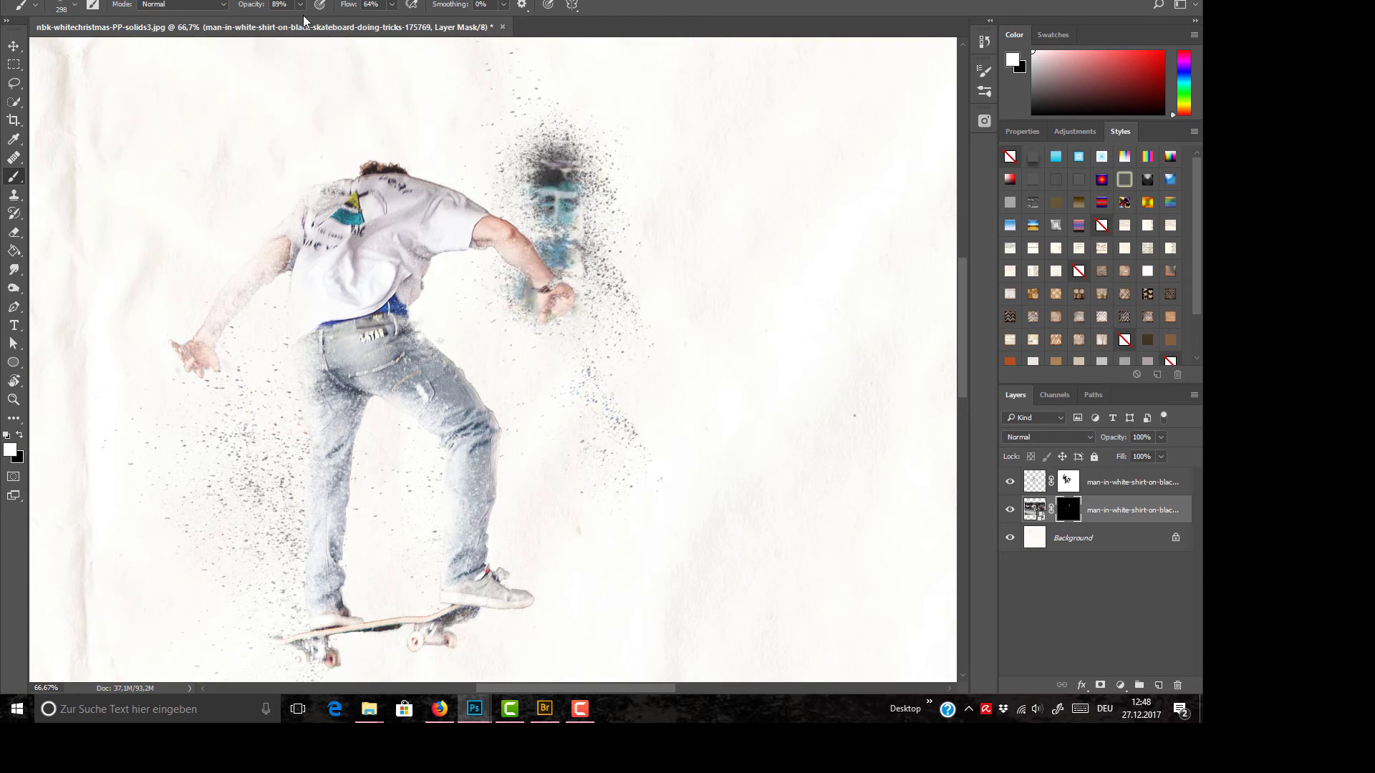
{"action": "left_click_drag", "start_coordinate": [272, 27], "coordinate": [267, 22]}
{"action": "mouse_move", "coordinate": [547, 307]}
{"action": "left_mouse_down"}
{"action": "mouse_move", "coordinate": [585, 228]}
{"action": "mouse_move", "coordinate": [579, 193]}
{"action": "mouse_move", "coordinate": [552, 358]}
{"action": "mouse_move", "coordinate": [534, 378]}
{"action": "mouse_move", "coordinate": [556, 352]}
{"action": "mouse_move", "coordinate": [546, 449]}
{"action": "mouse_move", "coordinate": [514, 443]}
{"action": "mouse_move", "coordinate": [535, 438]}
{"action": "mouse_move", "coordinate": [518, 565]}
{"action": "mouse_move", "coordinate": [557, 487]}
{"action": "mouse_move", "coordinate": [554, 566]}
{"action": "mouse_move", "coordinate": [568, 272]}
{"action": "mouse_move", "coordinate": [557, 122]}
{"action": "mouse_move", "coordinate": [590, 104]}
{"action": "mouse_move", "coordinate": [615, 161]}
{"action": "mouse_move", "coordinate": [508, 186]}
{"action": "mouse_move", "coordinate": [499, 326]}
{"action": "mouse_move", "coordinate": [511, 424]}
{"action": "mouse_move", "coordinate": [622, 432]}
{"action": "left_mouse_up"}
{"action": "left_click", "coordinate": [622, 431]}
{"action": "left_click", "coordinate": [523, 91]}
{"action": "left_click", "coordinate": [485, 277]}
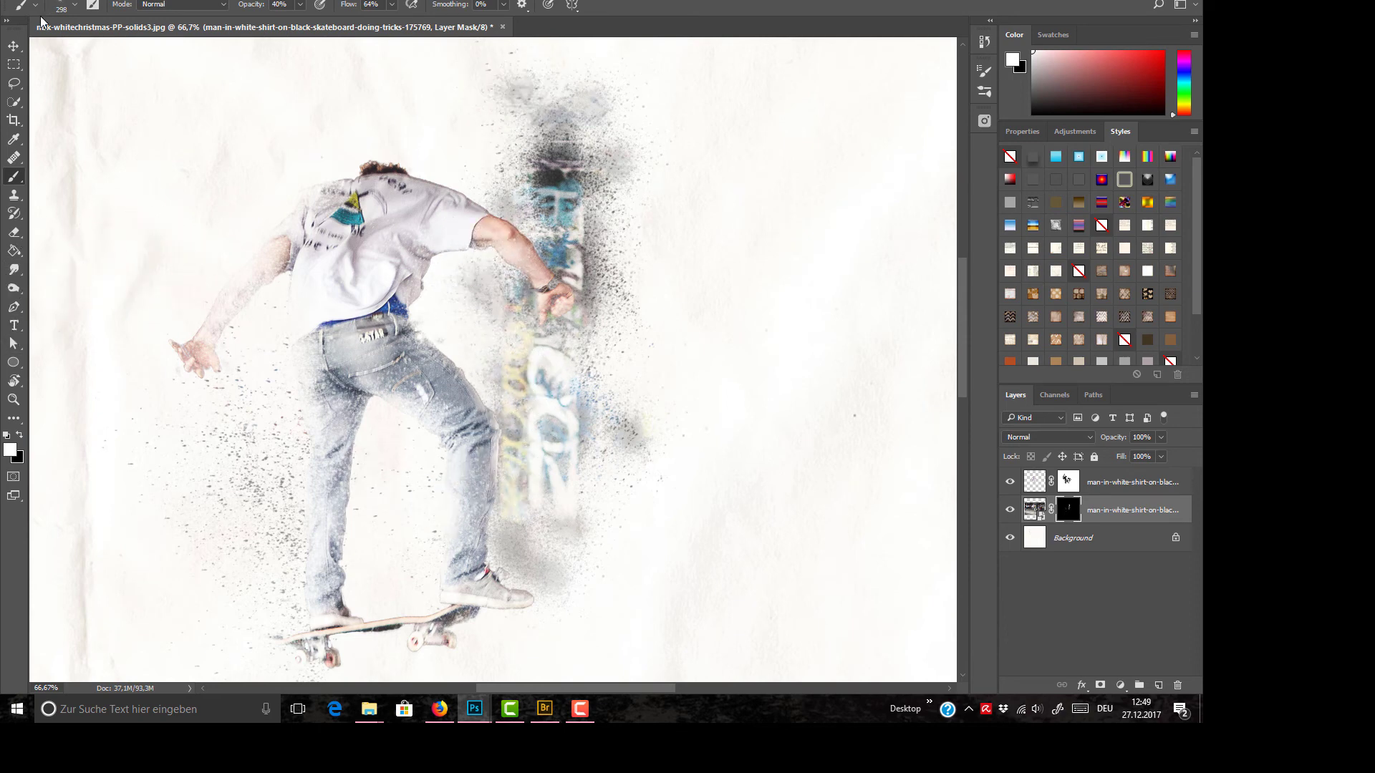
Step: Choose the 1643 px speckle brush again, reduce it to 936 px, and rotate its tip for the graffiti area
{"action": "left_click", "coordinate": [76, 6]}
{"action": "mouse_move", "coordinate": [410, 229]}
{"action": "left_mouse_down"}
{"action": "mouse_move", "coordinate": [414, 428]}
{"action": "mouse_move", "coordinate": [402, 432]}
{"action": "left_mouse_up"}
{"action": "key", "text": "Return"}
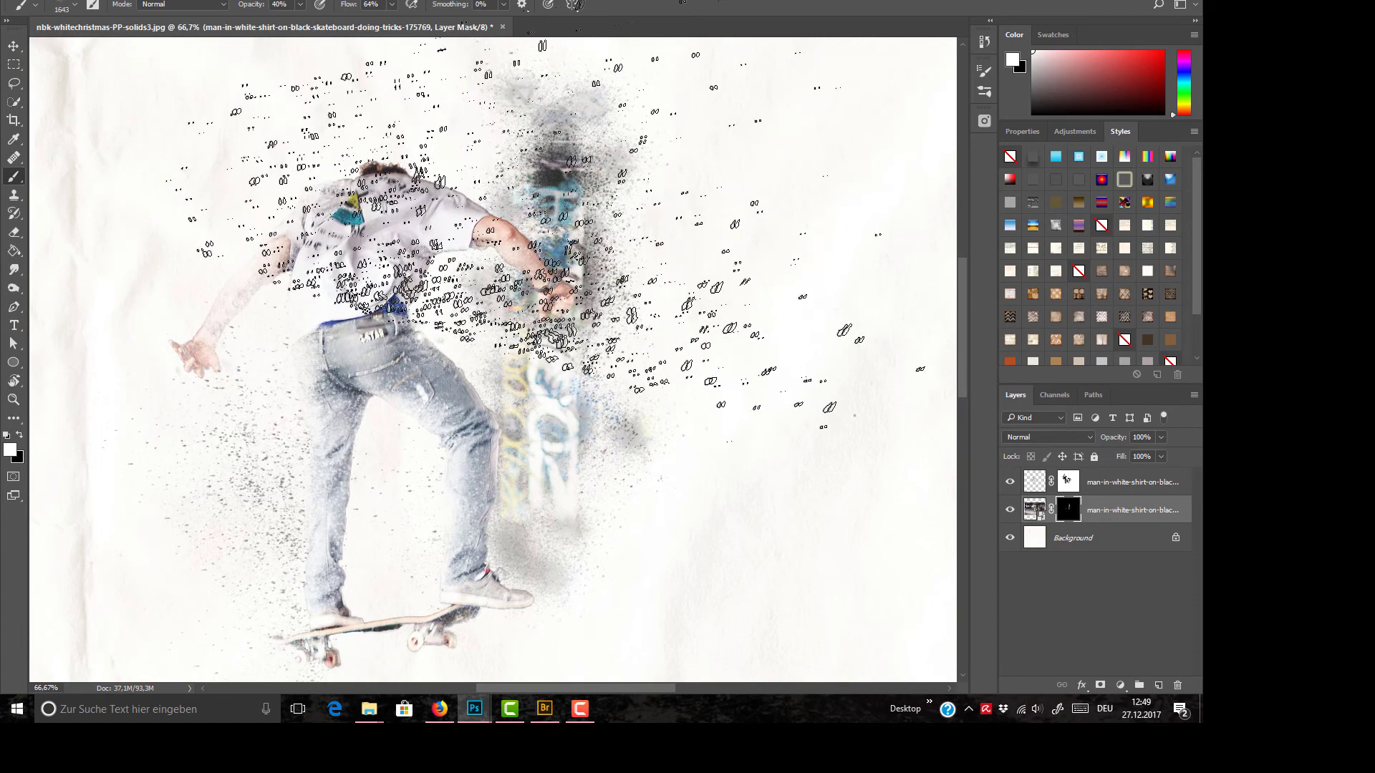
{"action": "mouse_move", "coordinate": [520, 274]}
{"action": "left_mouse_down"}
{"action": "mouse_move", "coordinate": [541, 281]}
{"action": "mouse_move", "coordinate": [372, 286]}
{"action": "left_mouse_up"}
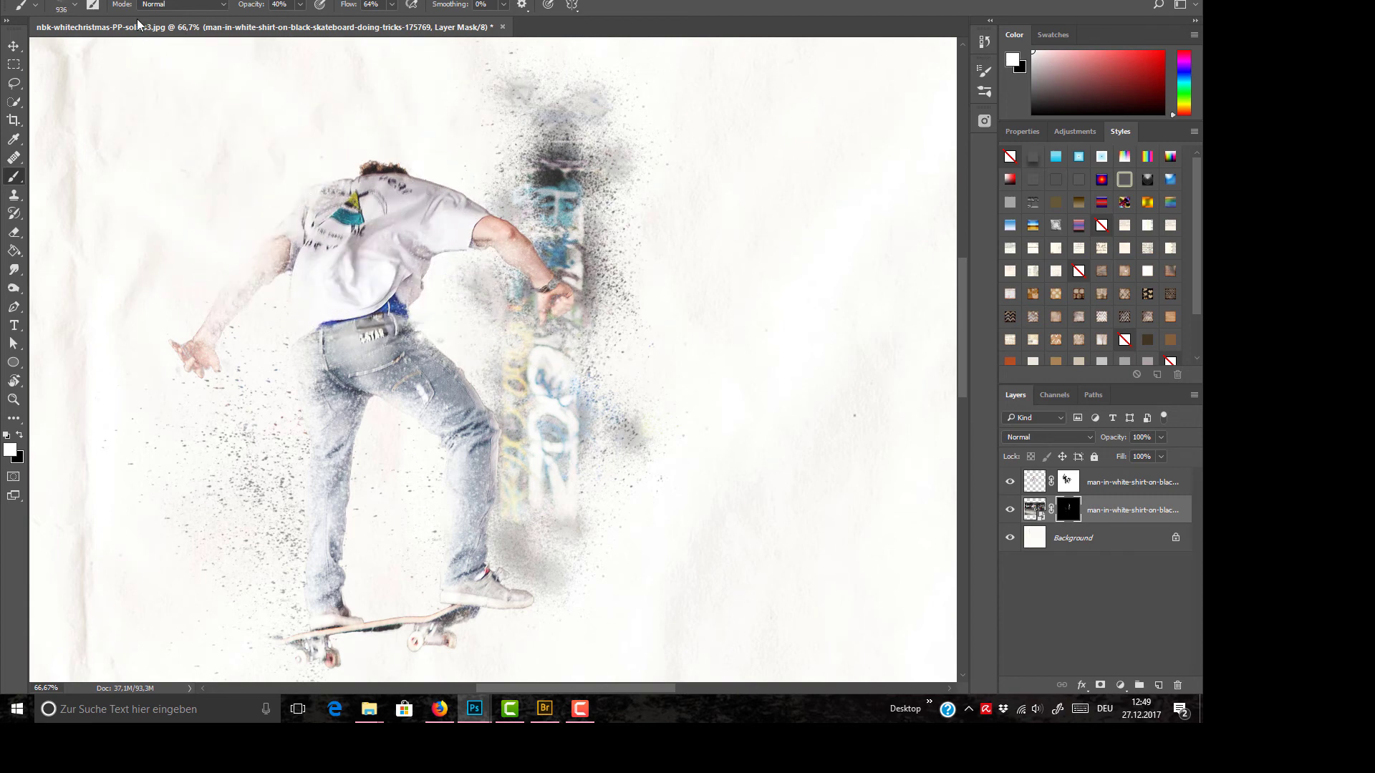
{"action": "left_click", "coordinate": [76, 6]}
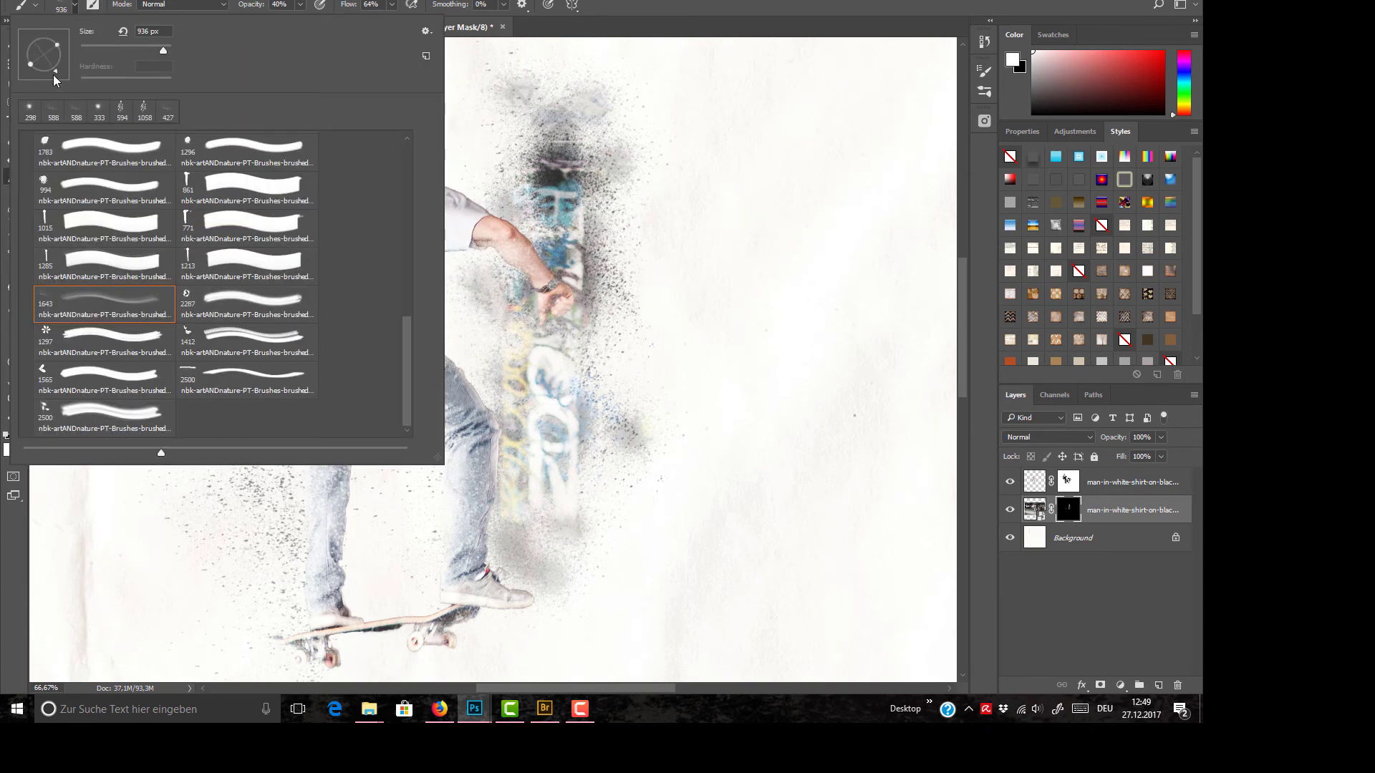
{"action": "left_click", "coordinate": [75, 5]}
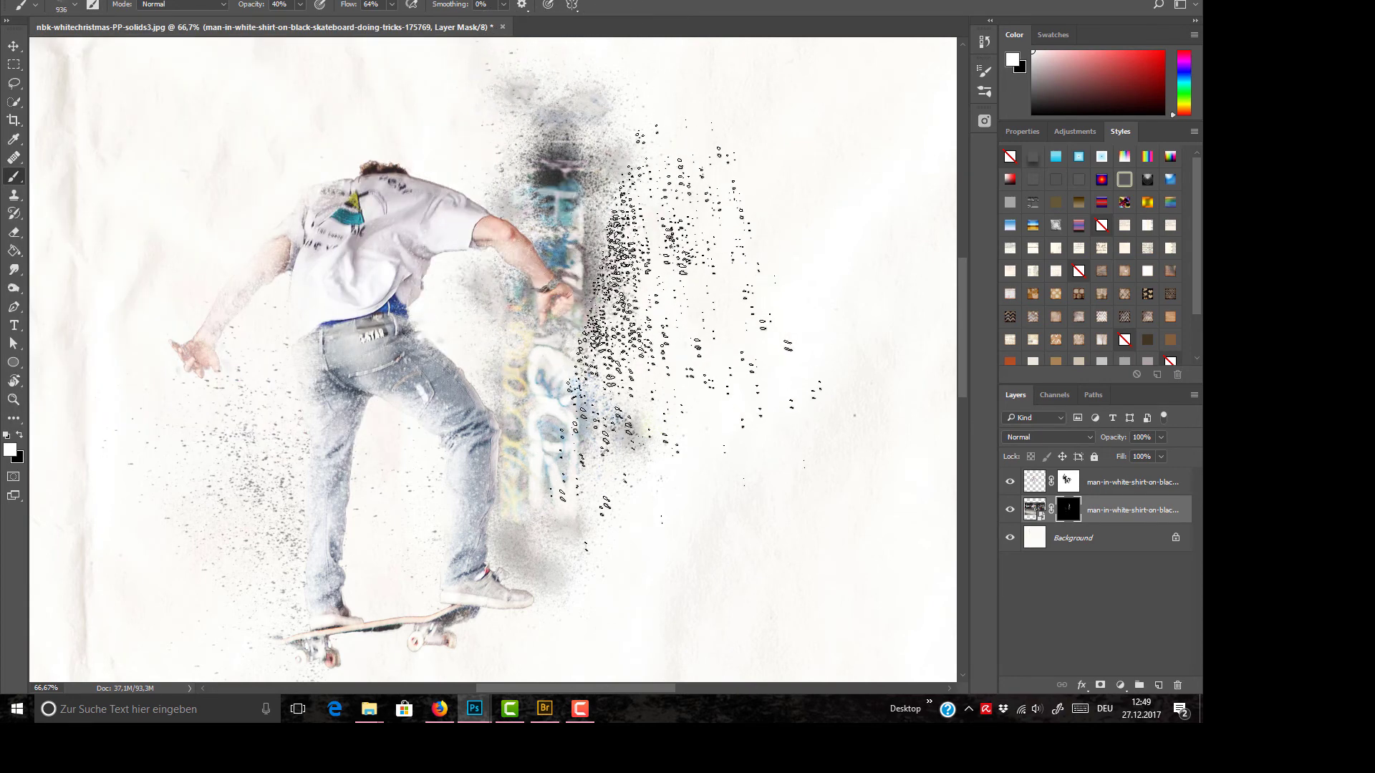
Step: Speckle black into the photo's mask over the graffiti beside the gripping hand to break it up
{"action": "left_click", "coordinate": [19, 435]}
{"action": "mouse_move", "coordinate": [648, 250]}
{"action": "left_mouse_down"}
{"action": "mouse_move", "coordinate": [626, 283]}
{"action": "mouse_move", "coordinate": [607, 257]}
{"action": "mouse_move", "coordinate": [627, 284]}
{"action": "mouse_move", "coordinate": [633, 262]}
{"action": "mouse_move", "coordinate": [617, 325]}
{"action": "mouse_move", "coordinate": [610, 219]}
{"action": "mouse_move", "coordinate": [636, 297]}
{"action": "mouse_move", "coordinate": [630, 215]}
{"action": "mouse_move", "coordinate": [572, 236]}
{"action": "mouse_move", "coordinate": [641, 265]}
{"action": "mouse_move", "coordinate": [630, 333]}
{"action": "left_mouse_up"}
{"action": "key", "text": "ctrl+z"}
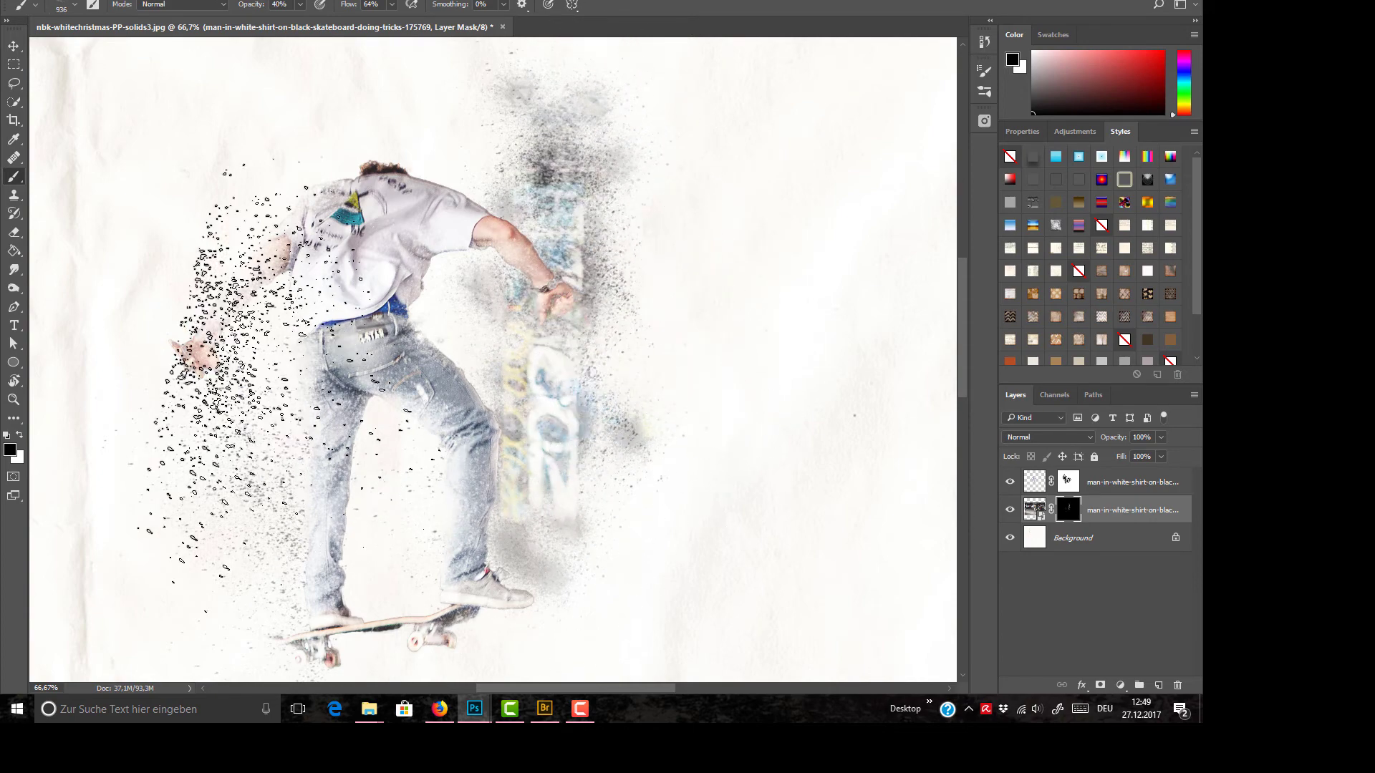
Step: Reduce the speckle brush to 548 px and splatter white into the photo's mask around the outstretched arm and straighter leg, rotating the tip between stamps
{"action": "left_click", "coordinate": [19, 435]}
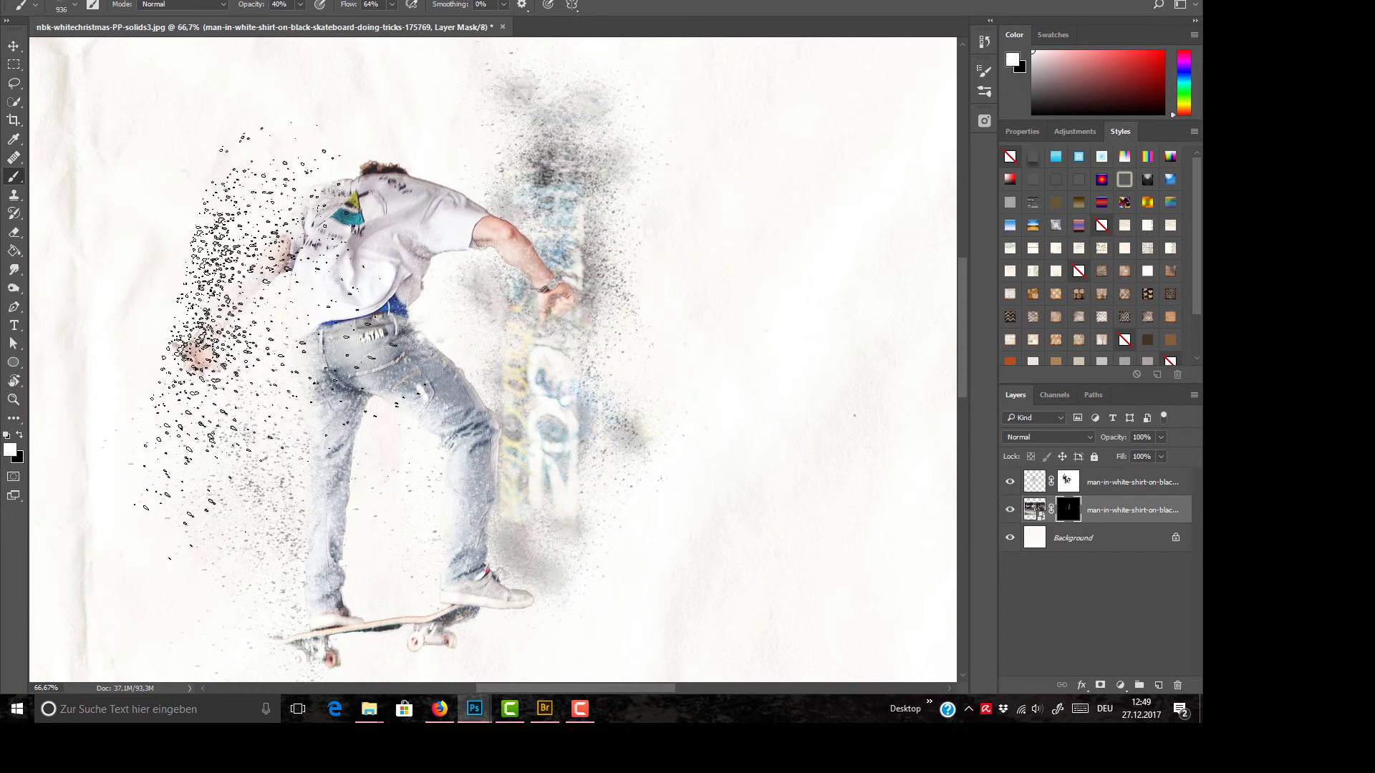
{"action": "left_click_drag", "start_coordinate": [317, 262], "coordinate": [236, 261], "text": "alt"}
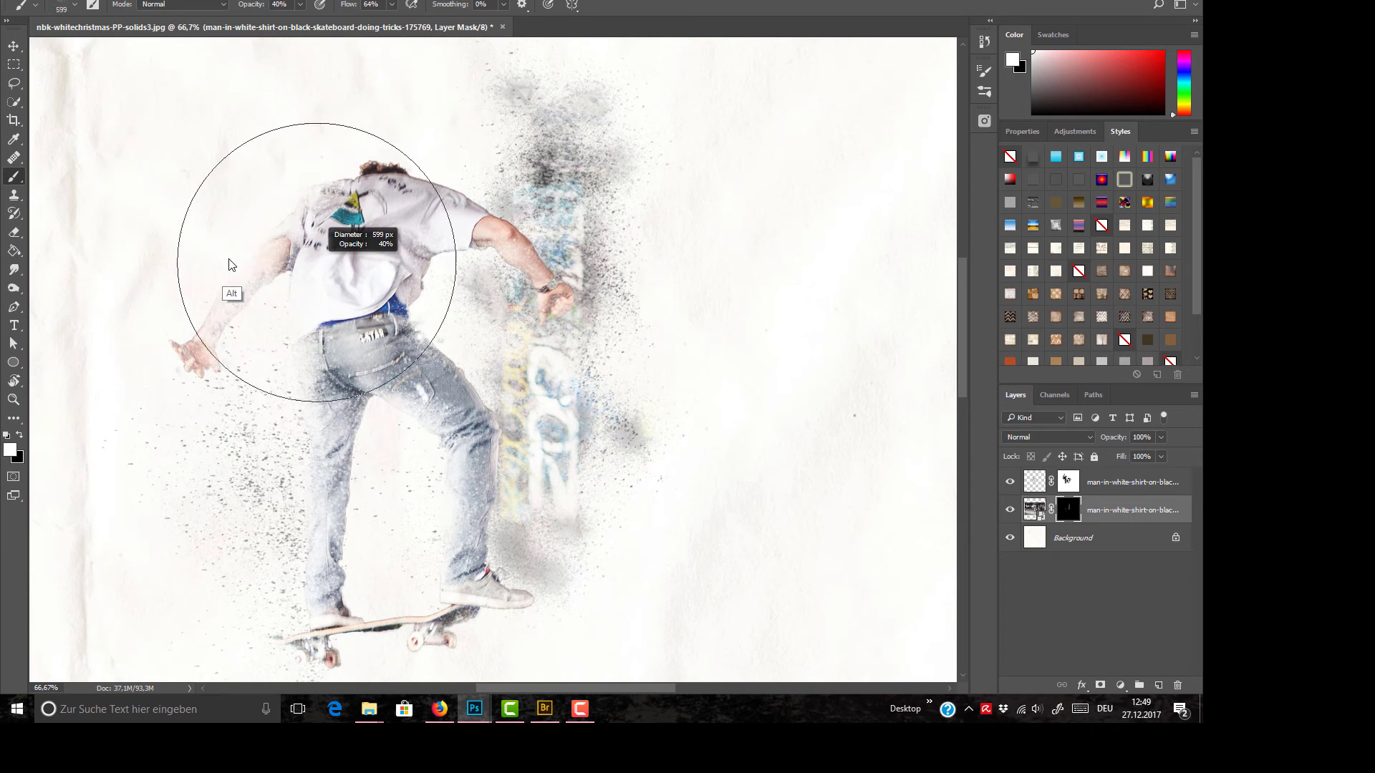
{"action": "left_click", "coordinate": [74, 5]}
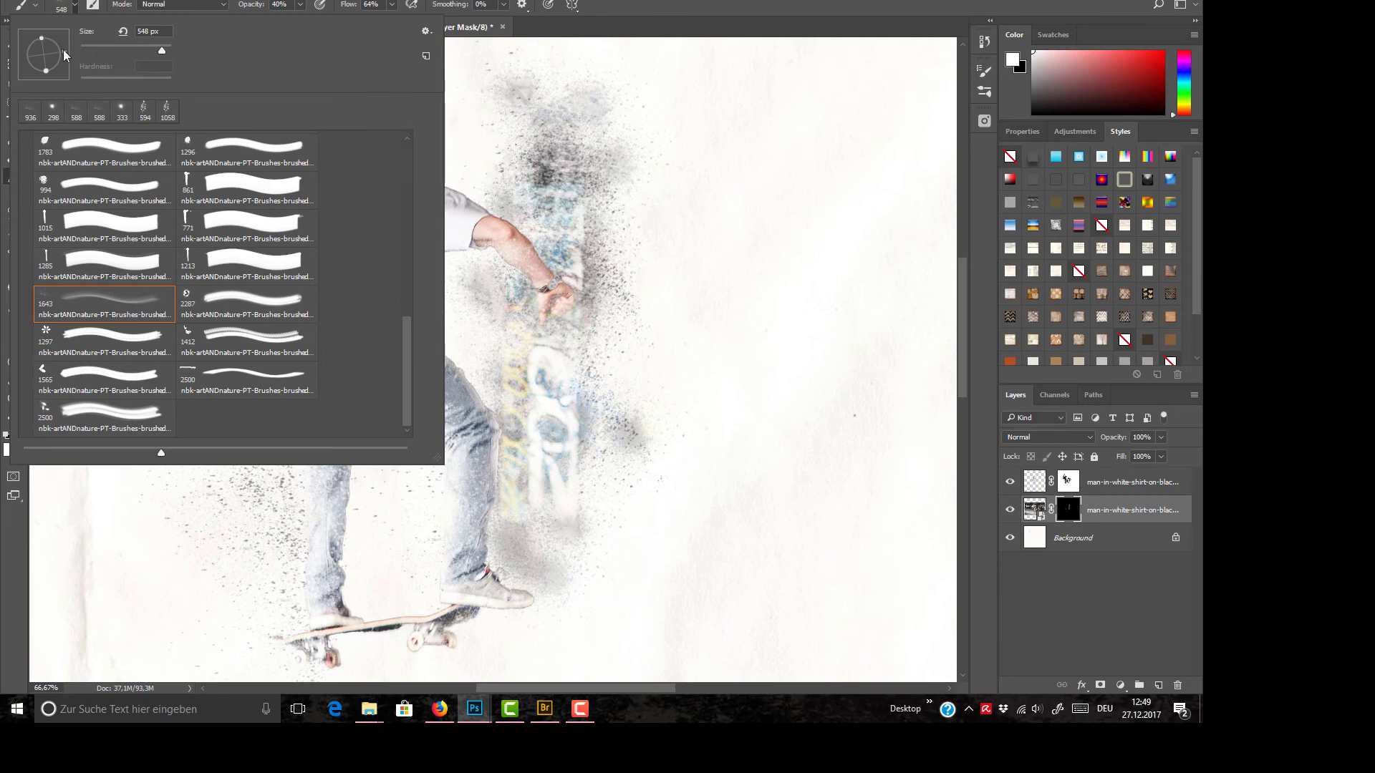
{"action": "left_click", "coordinate": [624, 20]}
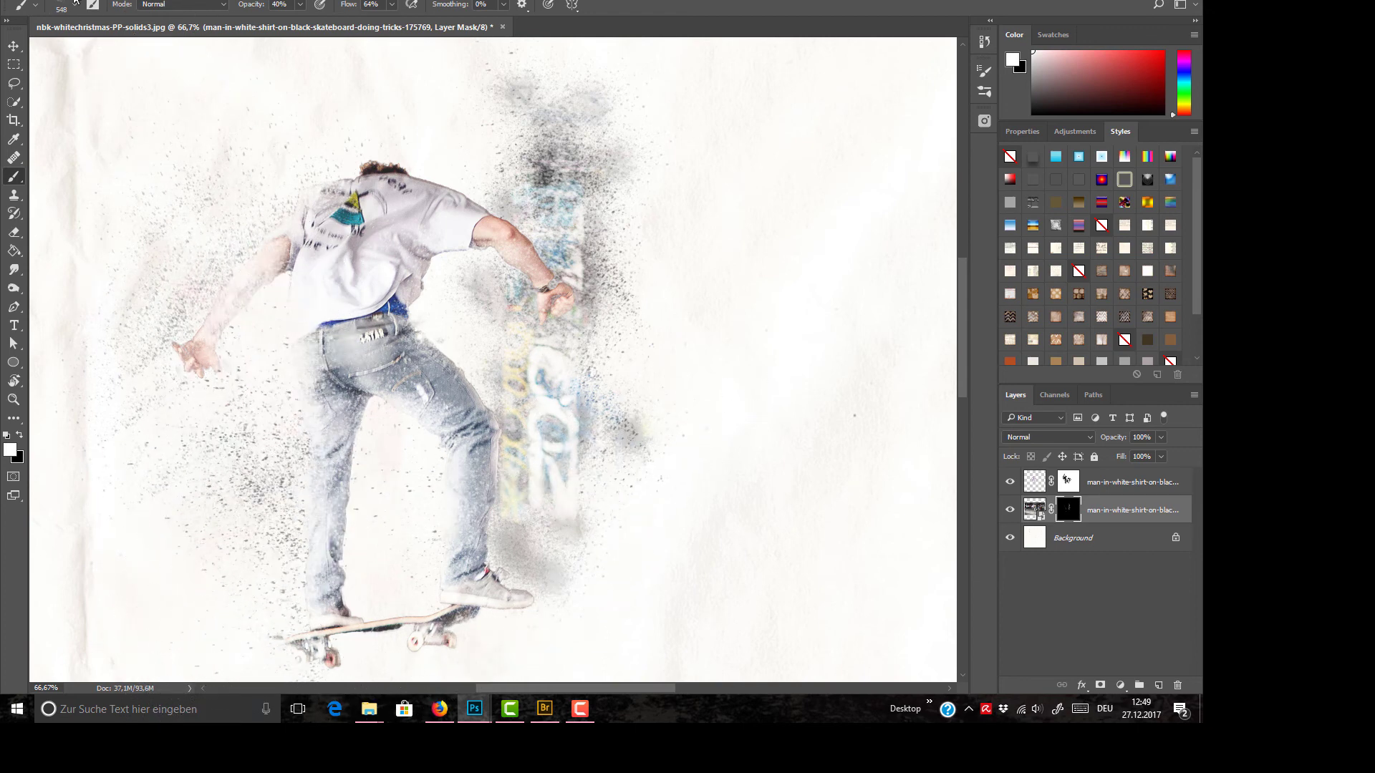
{"action": "right_click", "coordinate": [108, 38]}
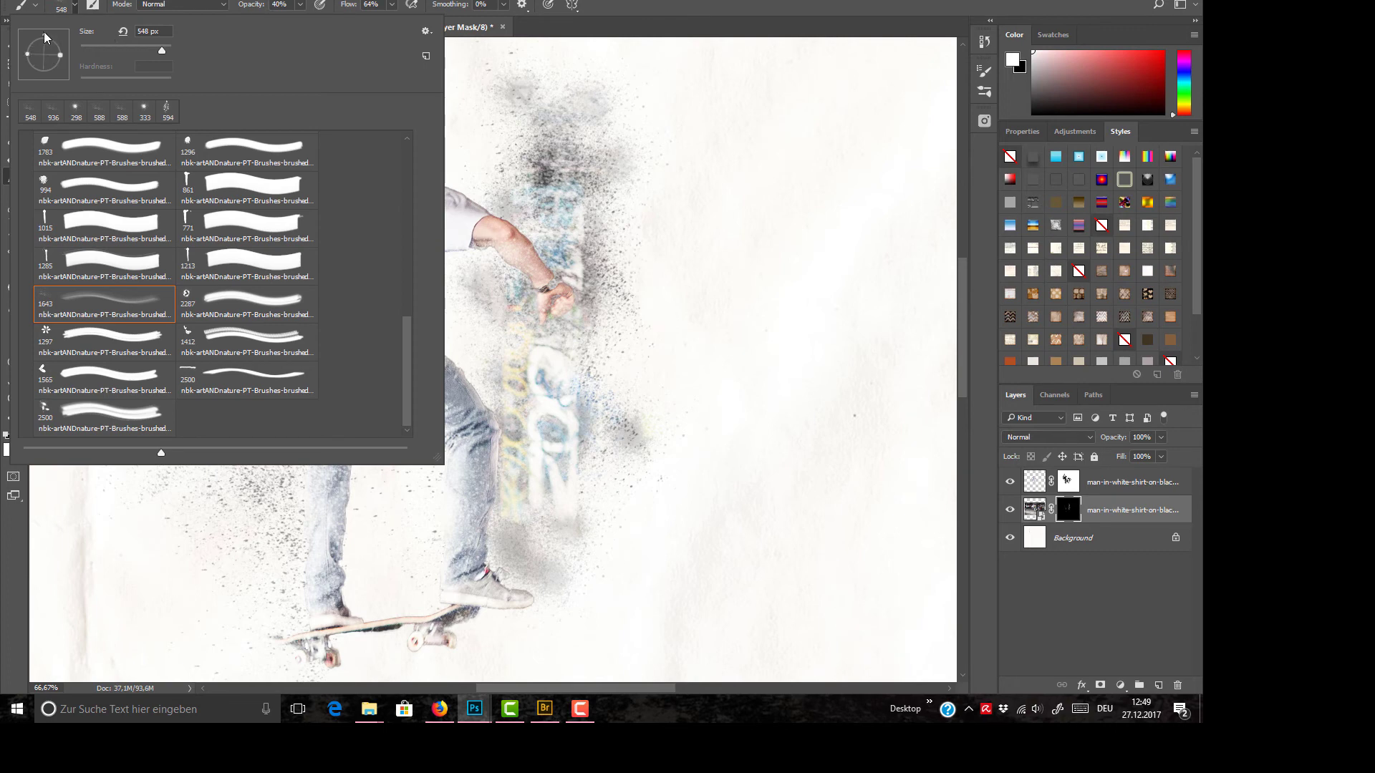
{"action": "left_click", "coordinate": [74, 5]}
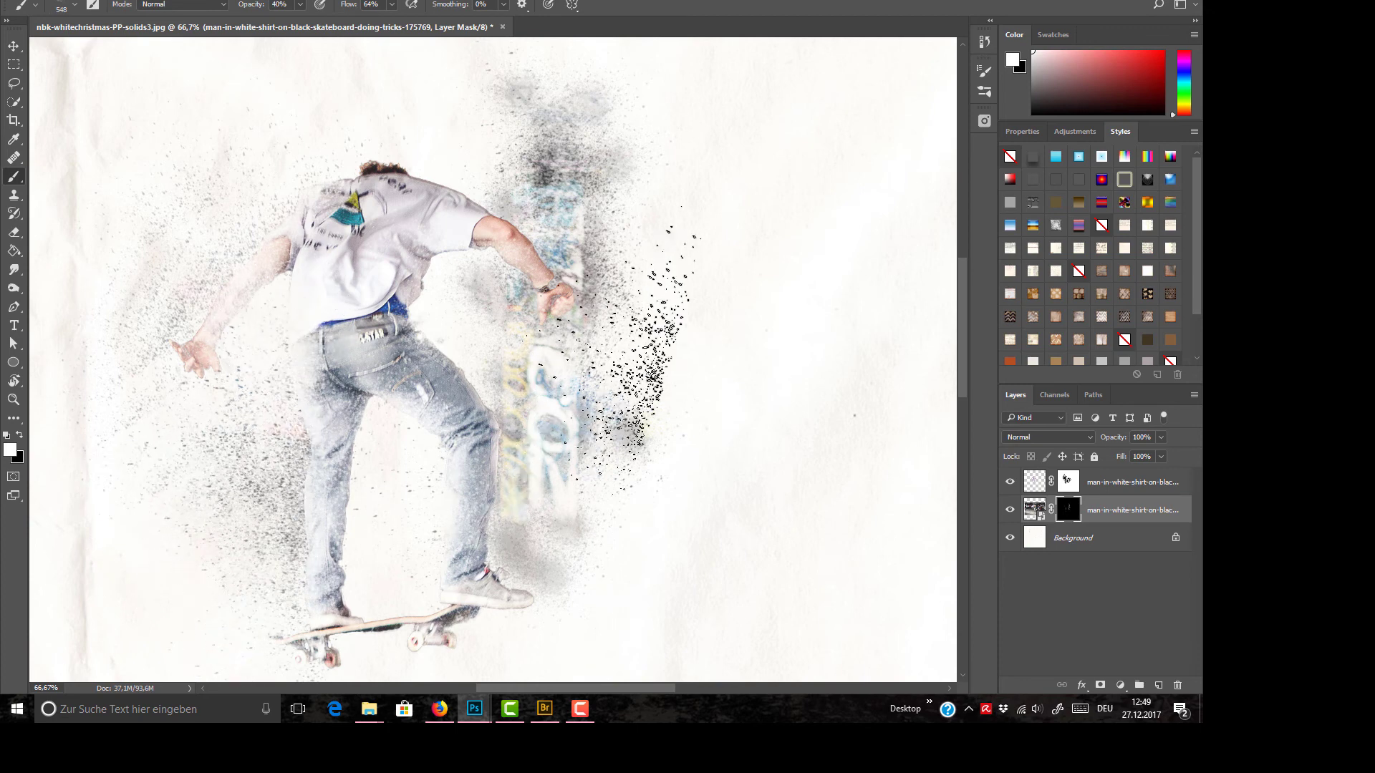
Step: Fit the whole image in view and deselect the layers to examine the splatter effect on the paper
{"action": "left_click", "coordinate": [13, 47]}
{"action": "key", "text": "ctrl+0"}
{"action": "left_click", "coordinate": [591, 143]}
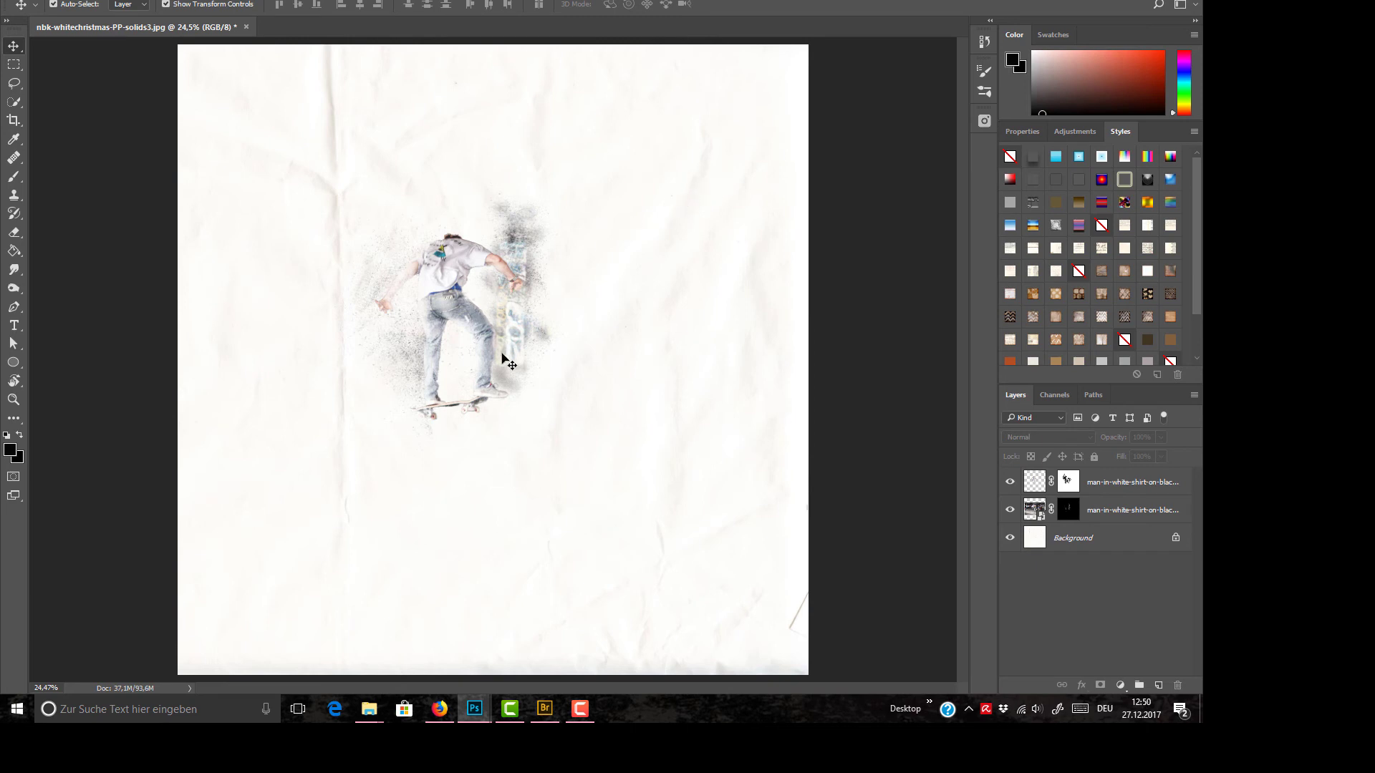
Step: Reselect the photo's layer mask and brush more white speckles around the skateboarder
{"action": "left_click", "coordinate": [1067, 510]}
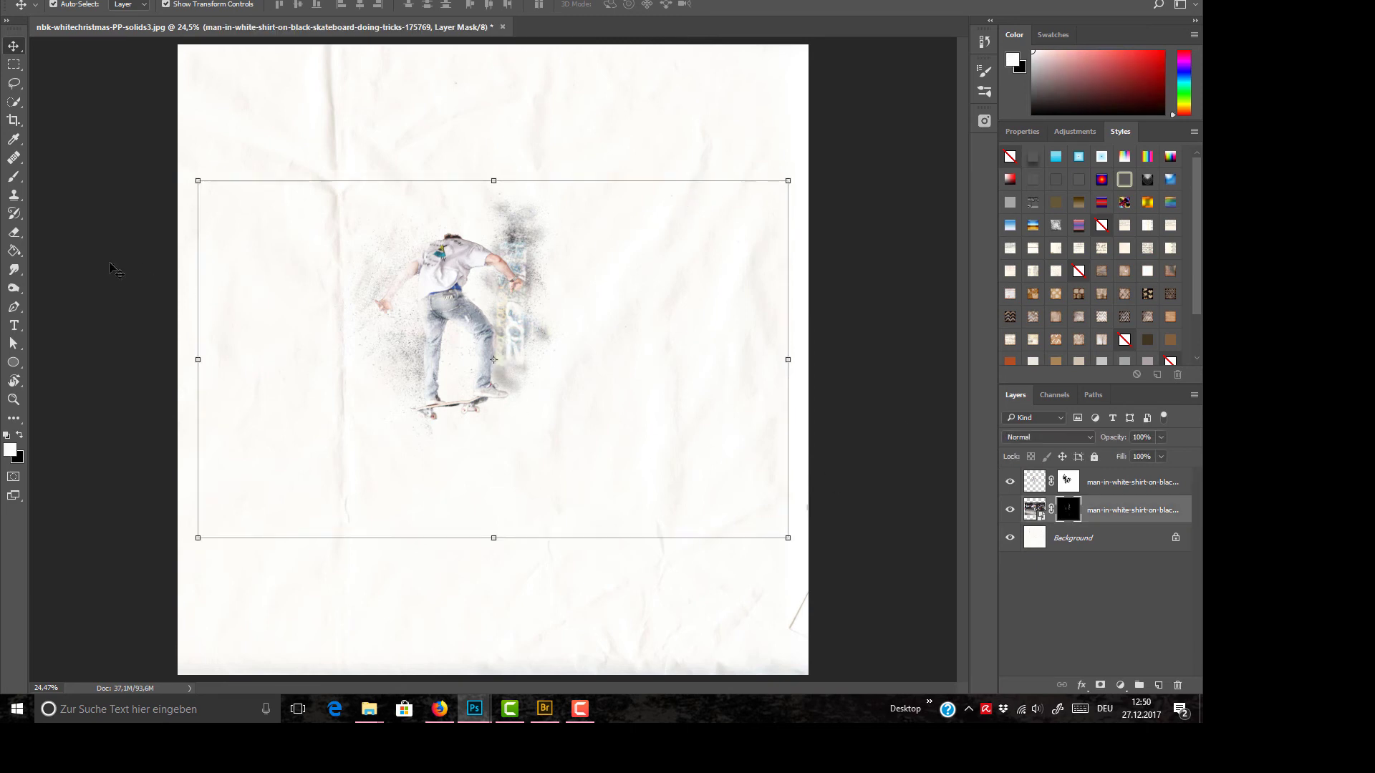
{"action": "key", "text": "ctrl+plus"}
{"action": "key", "text": "ctrl+plus"}
{"action": "key", "text": "ctrl+plus"}
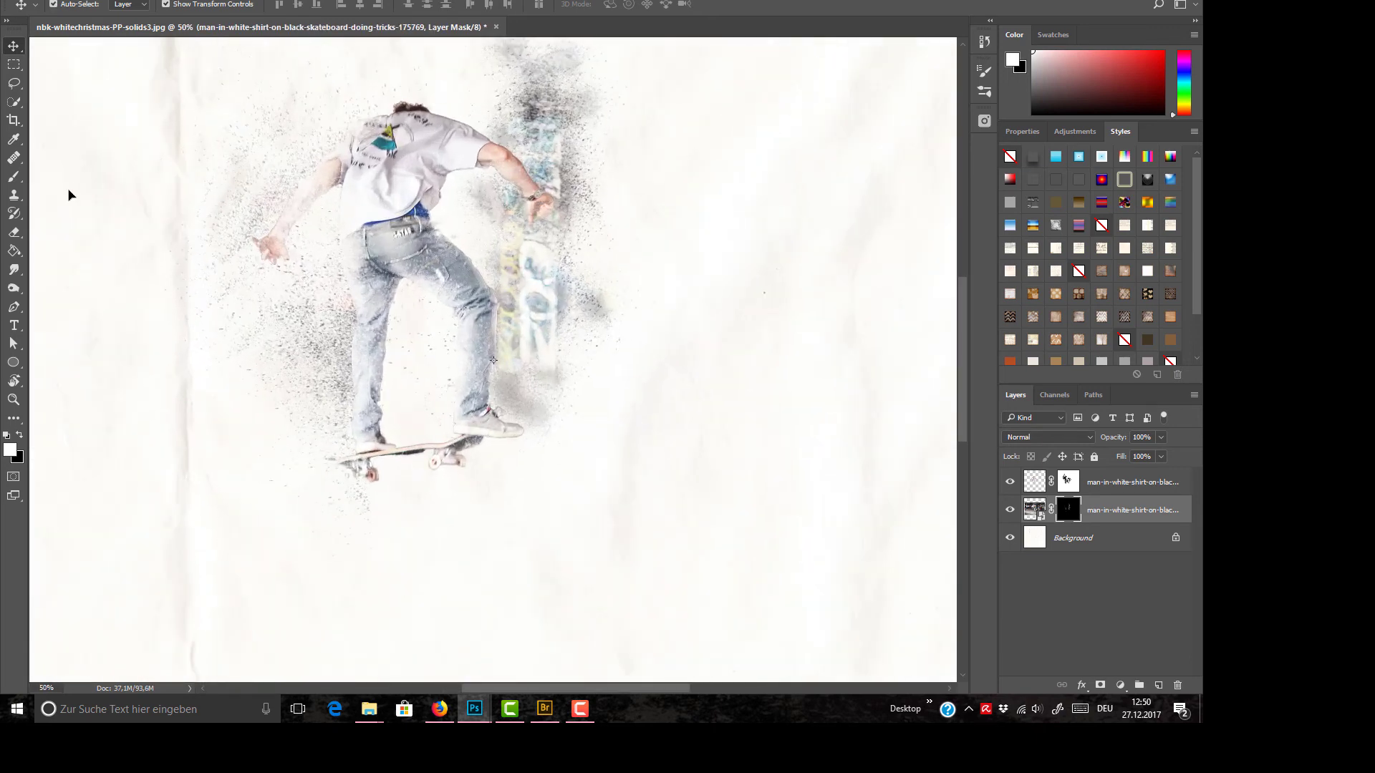
{"action": "left_click", "coordinate": [15, 177]}
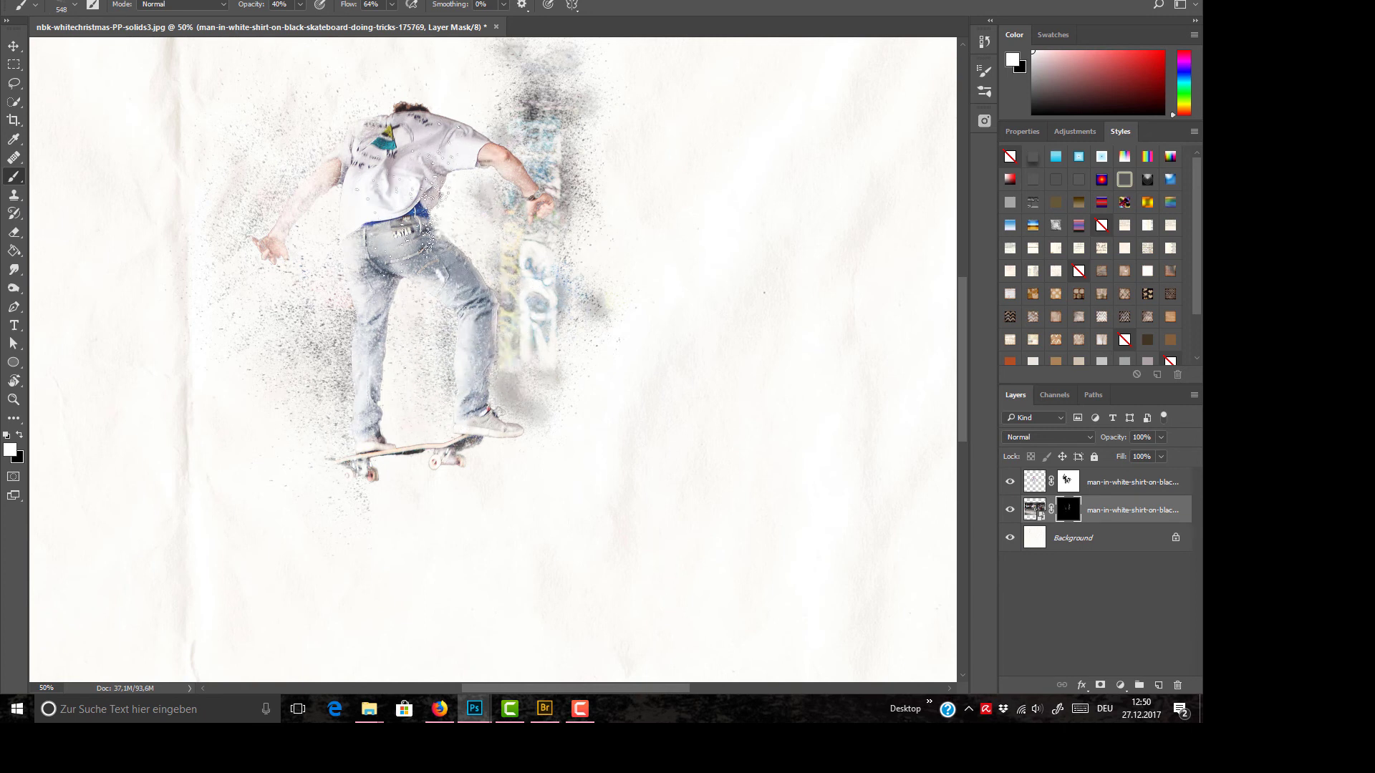
Step: Apply the Filter Gallery's Grain texture to the skateboarder cut-out's image instead of its mask, with the Speckle grain type
{"action": "left_click", "coordinate": [13, 45]}
{"action": "left_click_drag", "start_coordinate": [962, 385], "coordinate": [943, 326]}
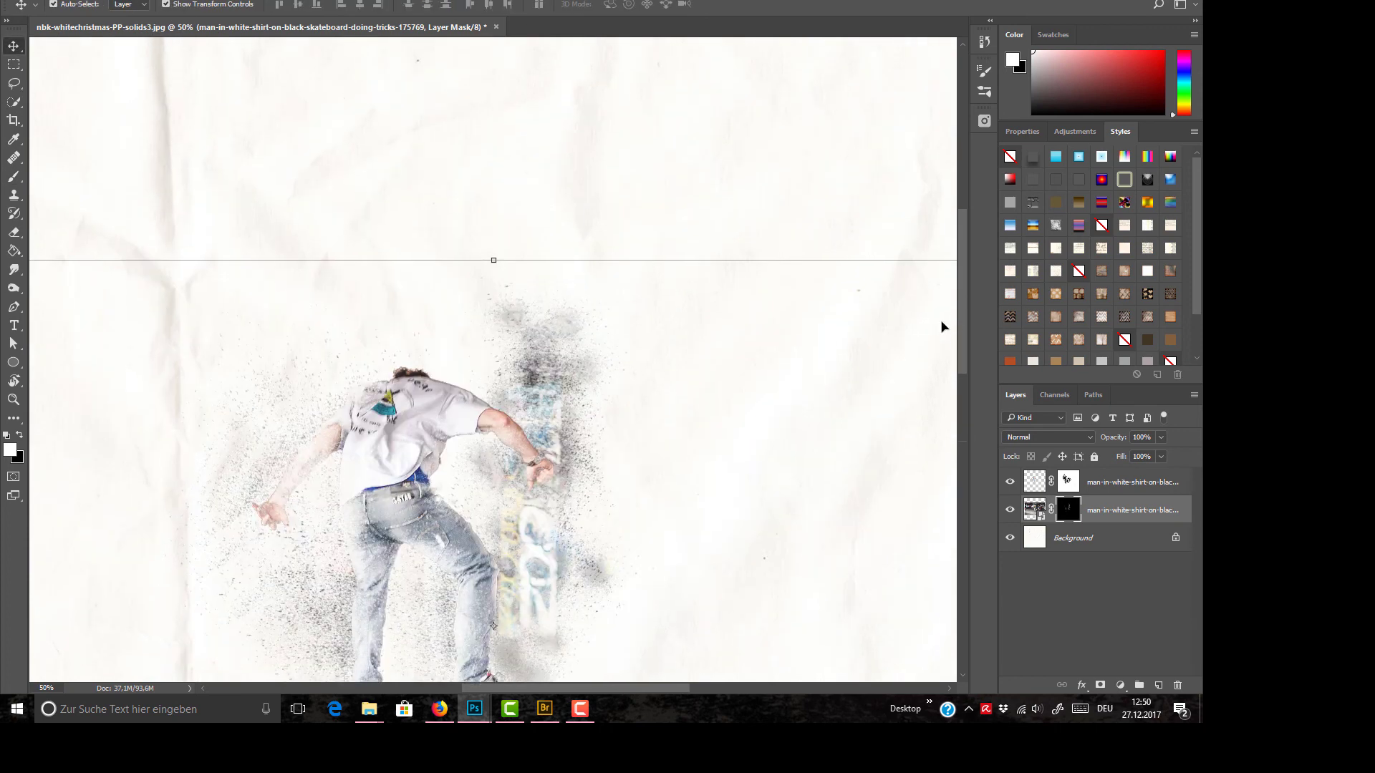
{"action": "left_click_drag", "start_coordinate": [962, 276], "coordinate": [959, 322]}
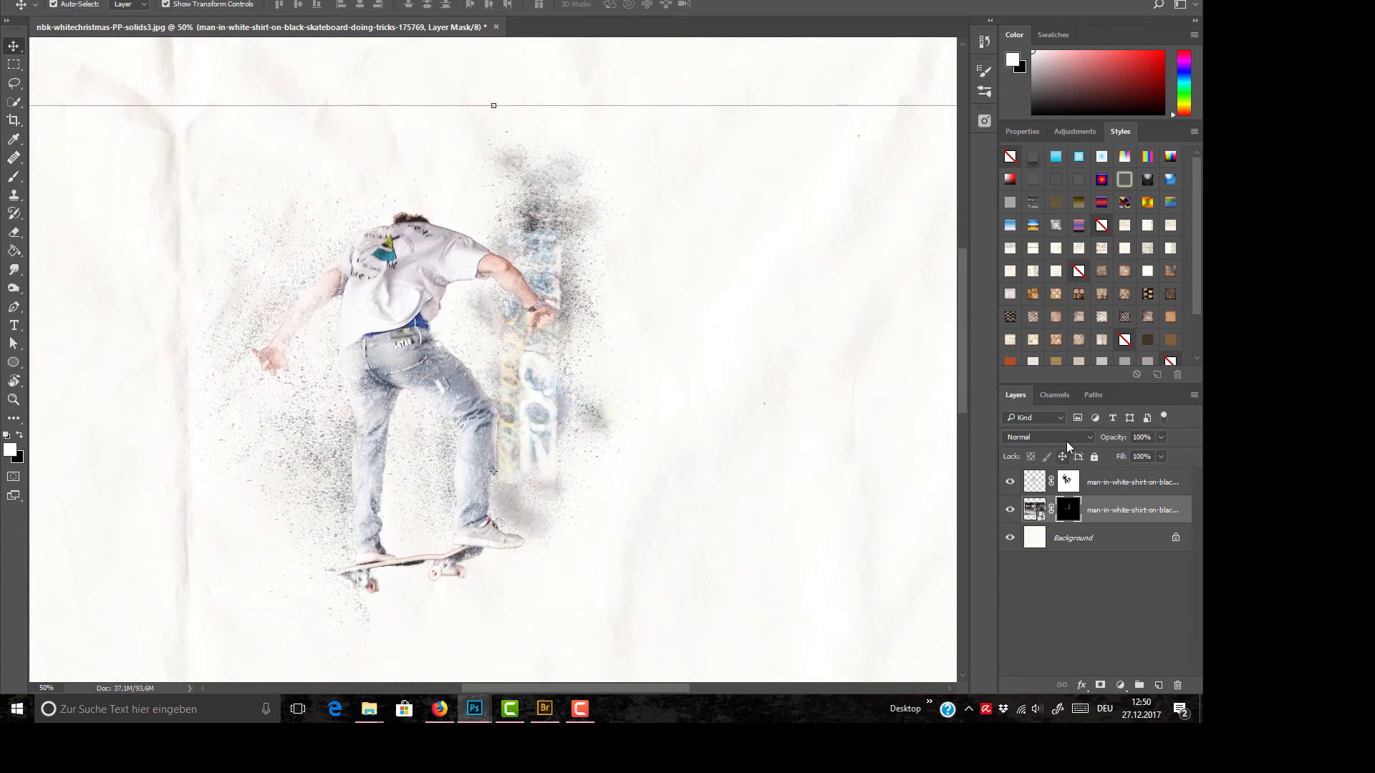
{"action": "left_click", "coordinate": [1035, 481]}
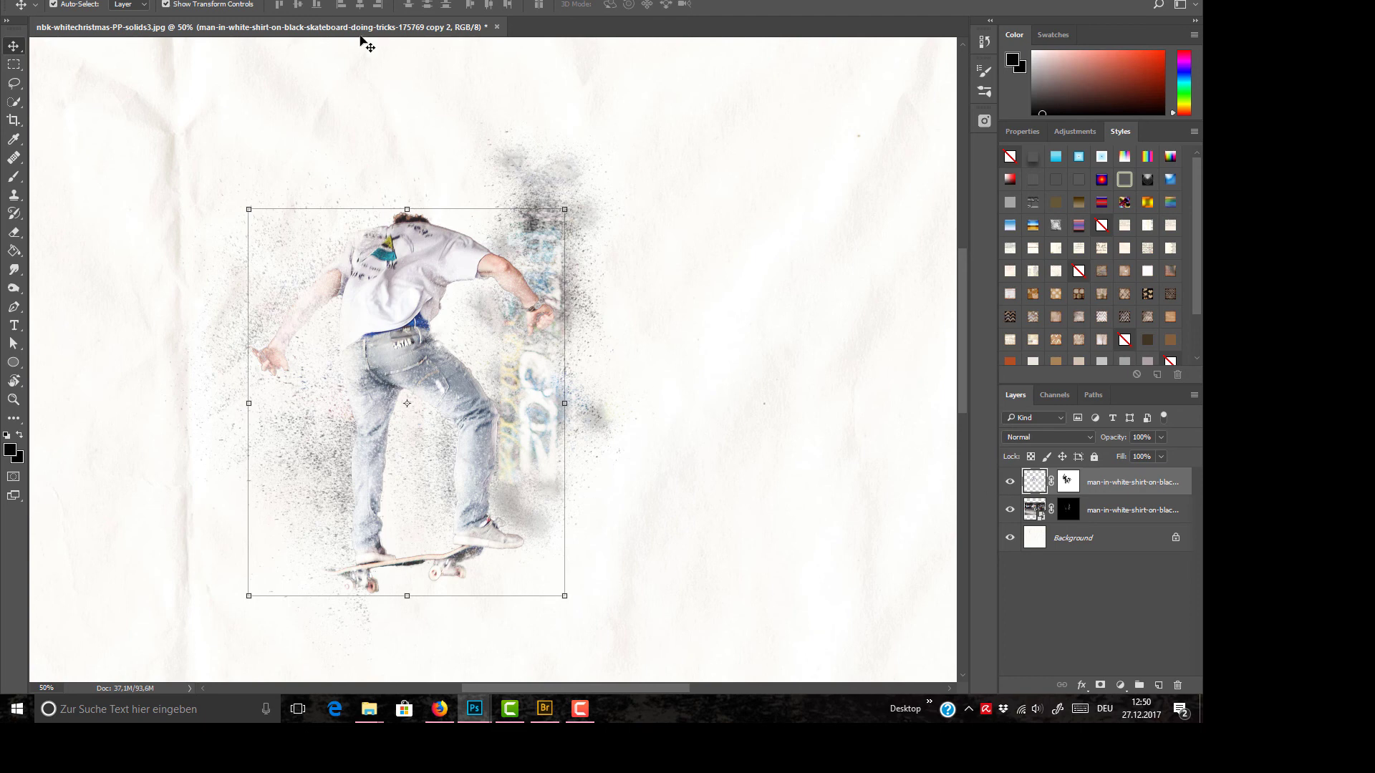
{"action": "left_click", "coordinate": [215, 1]}
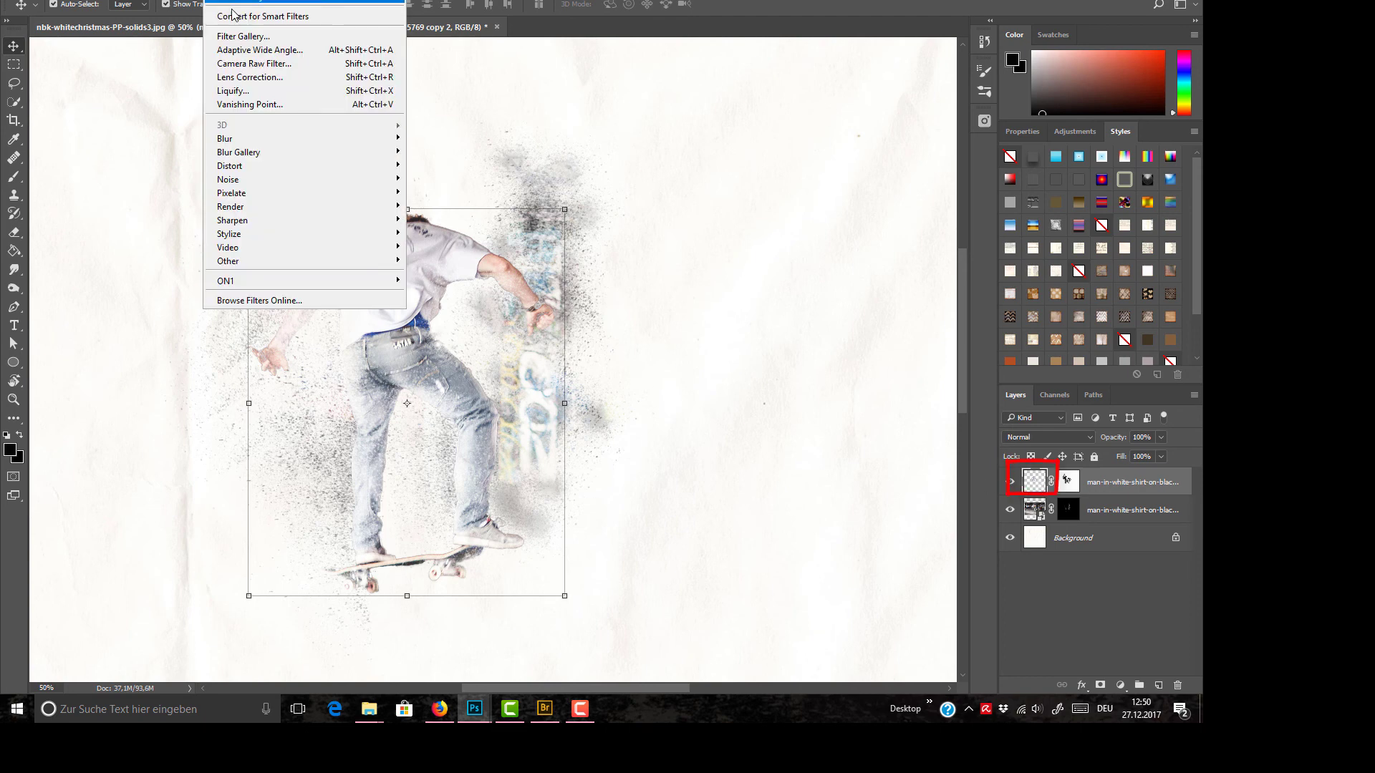
{"action": "left_click", "coordinate": [242, 37]}
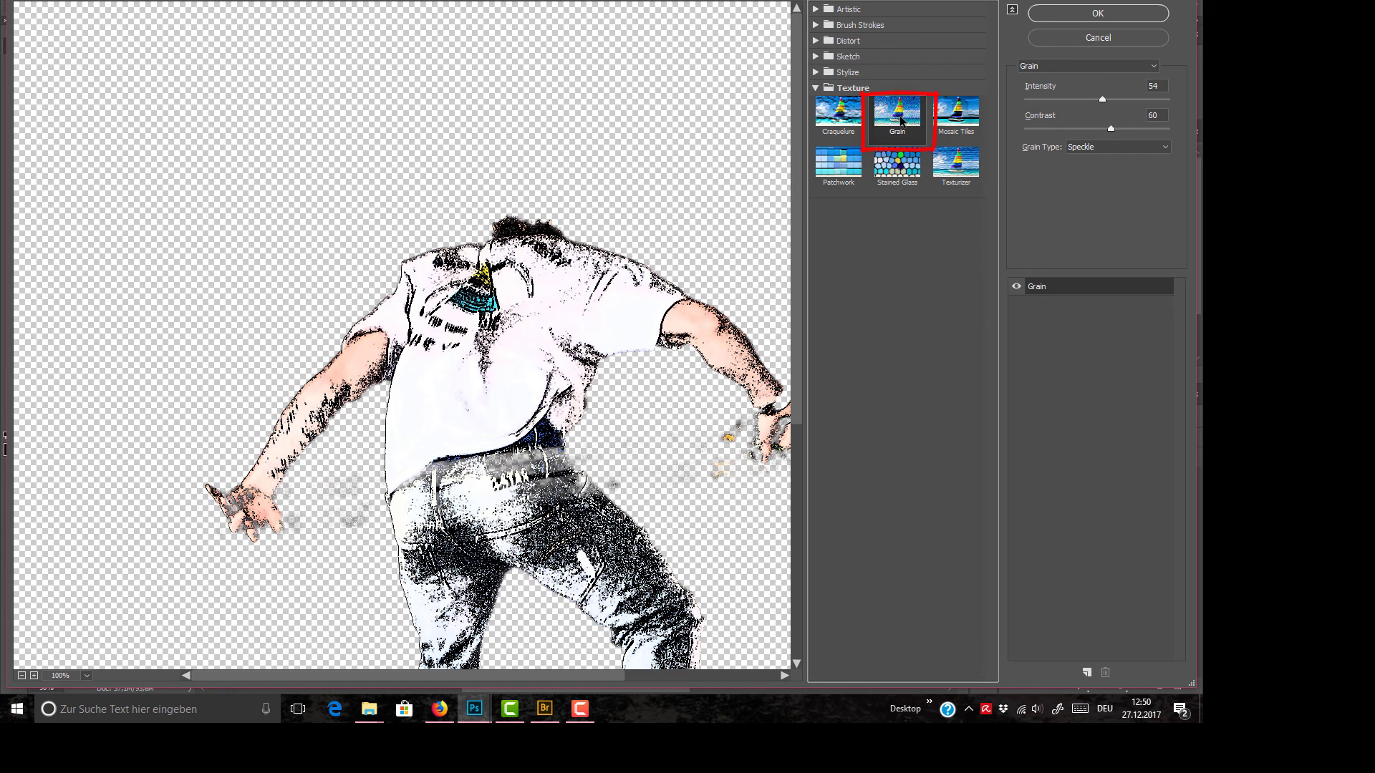
{"action": "left_click", "coordinate": [1116, 147]}
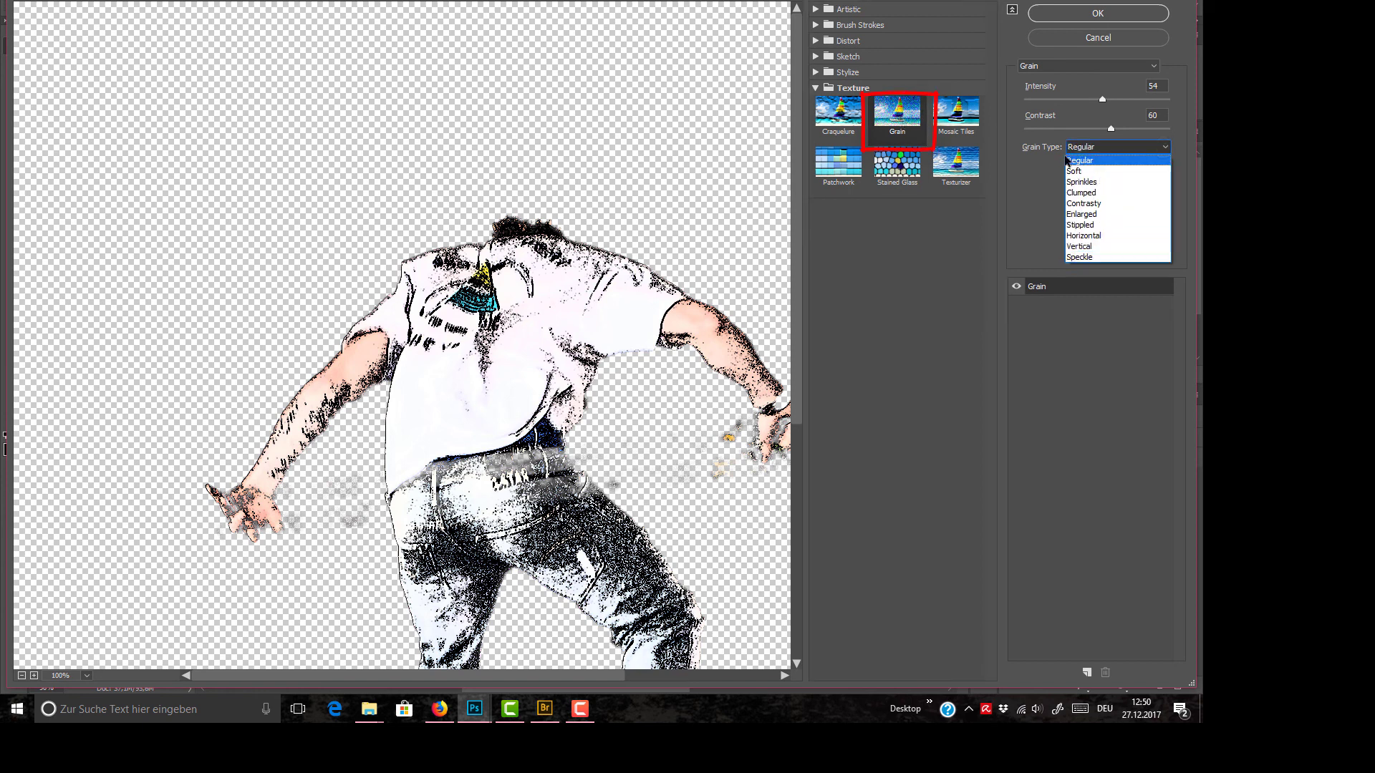
{"action": "left_click", "coordinate": [1087, 257]}
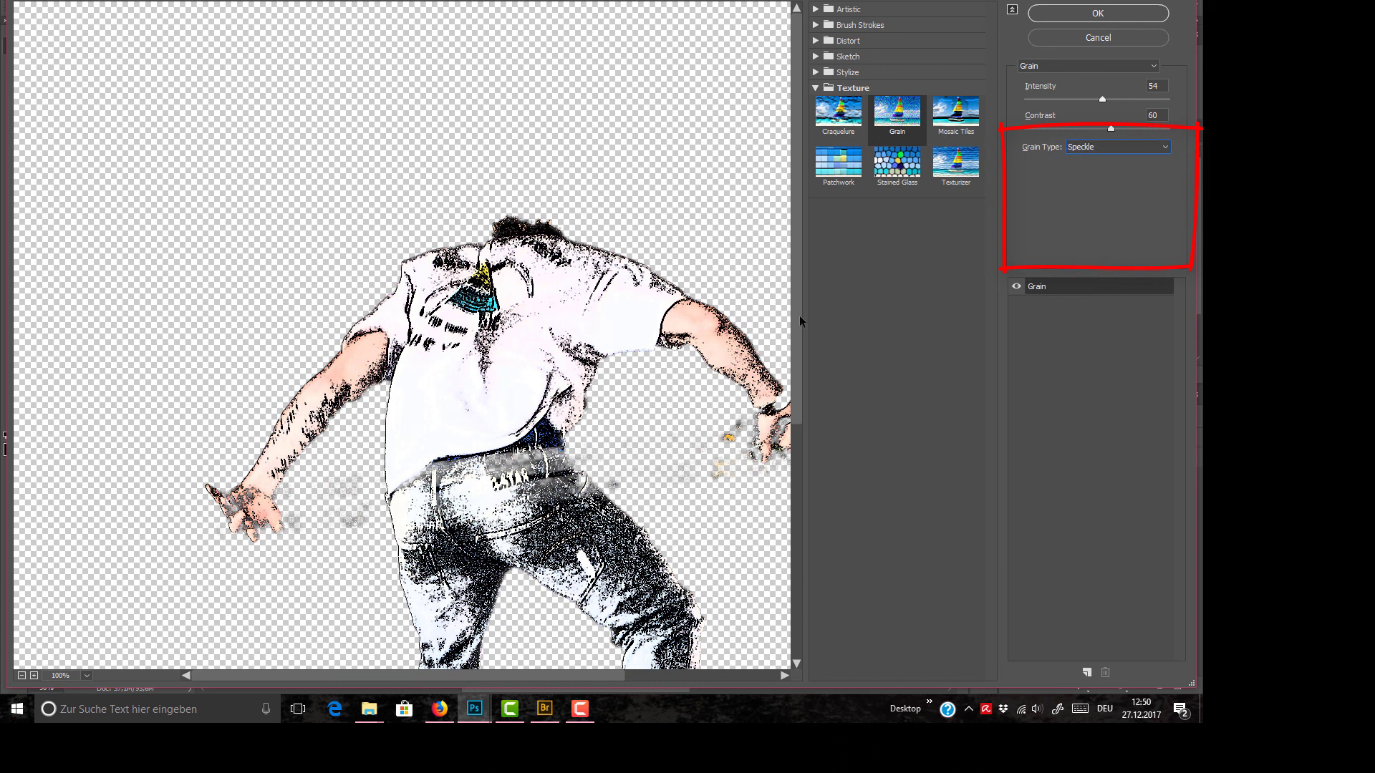
Step: Set the grain contrast to 19 and the intensity to 84, and apply the filter to the cut-out
{"action": "left_click_drag", "start_coordinate": [799, 315], "coordinate": [798, 358]}
{"action": "left_click_drag", "start_coordinate": [1110, 128], "coordinate": [1143, 102]}
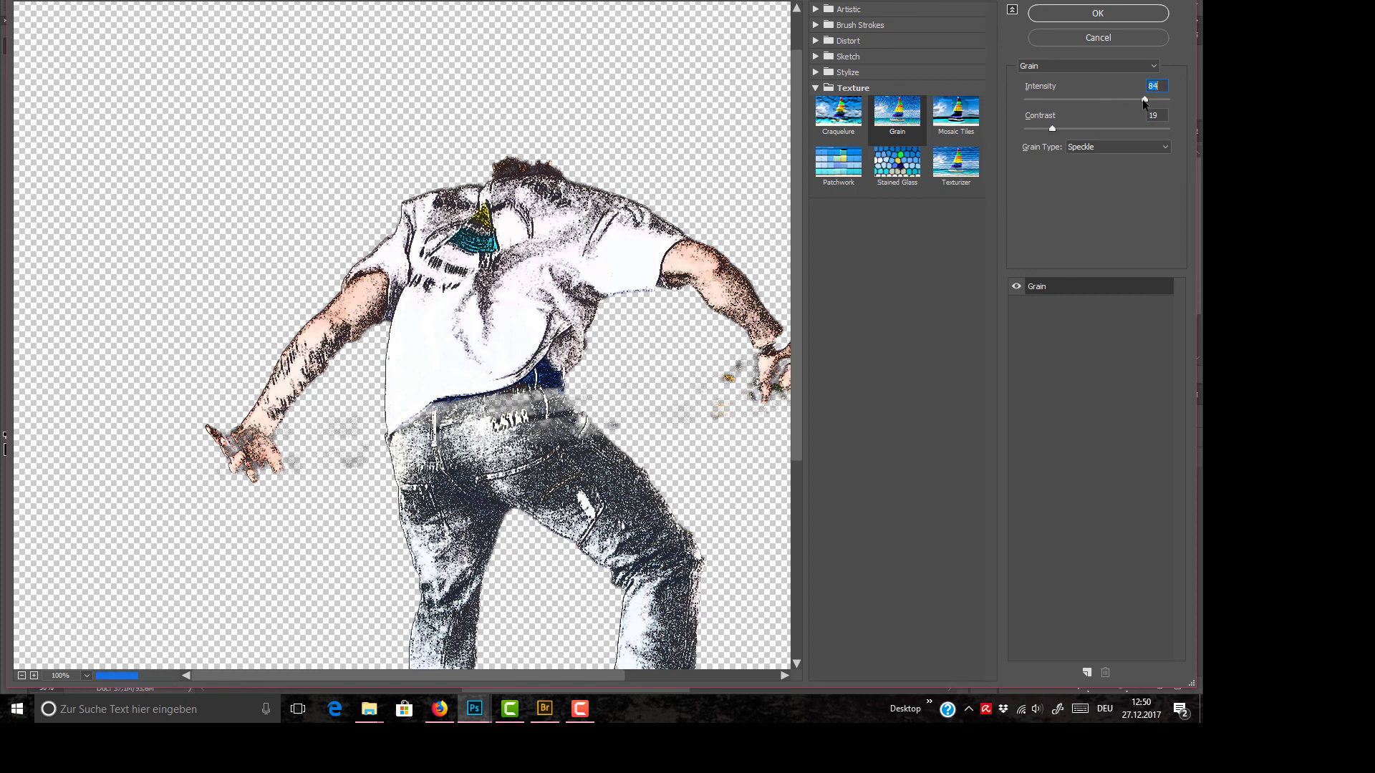
{"action": "left_click", "coordinate": [1122, 14]}
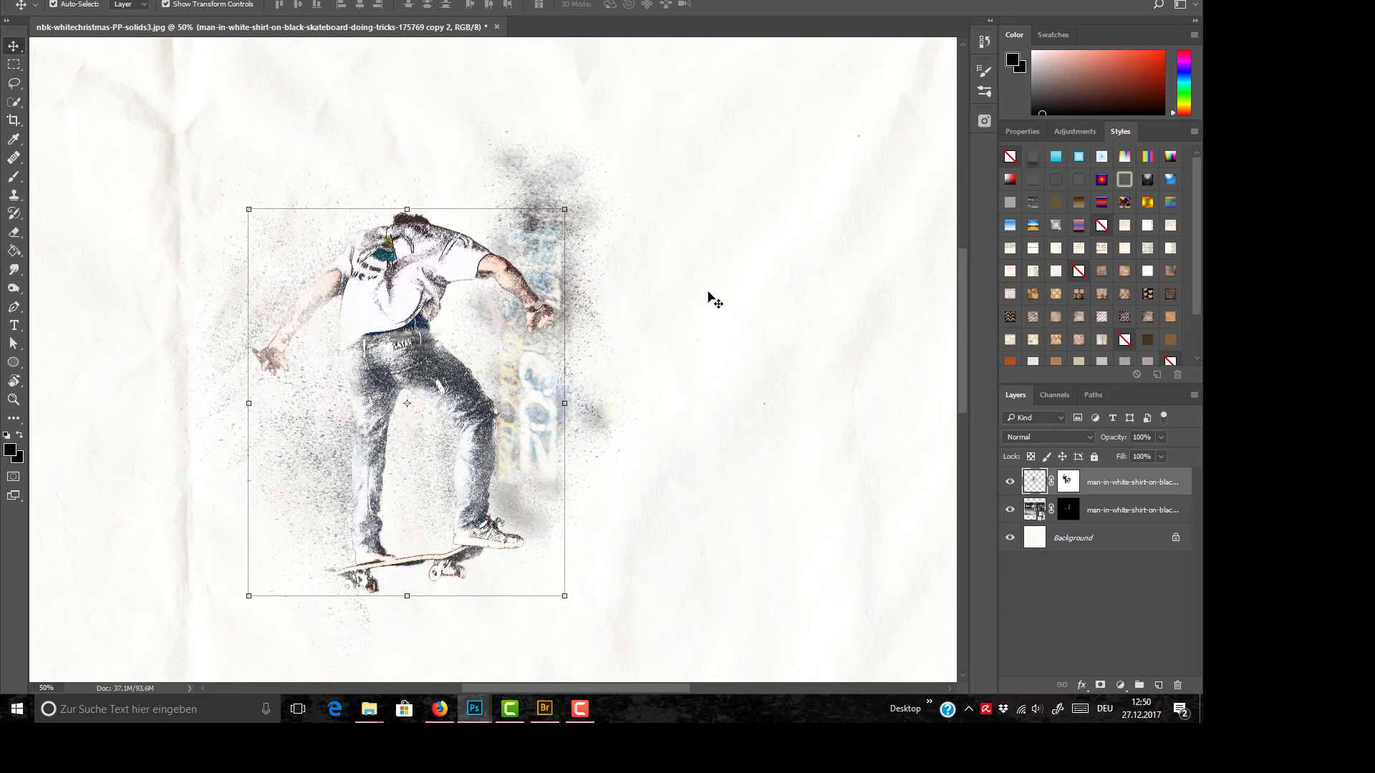
{"action": "left_click", "coordinate": [767, 293]}
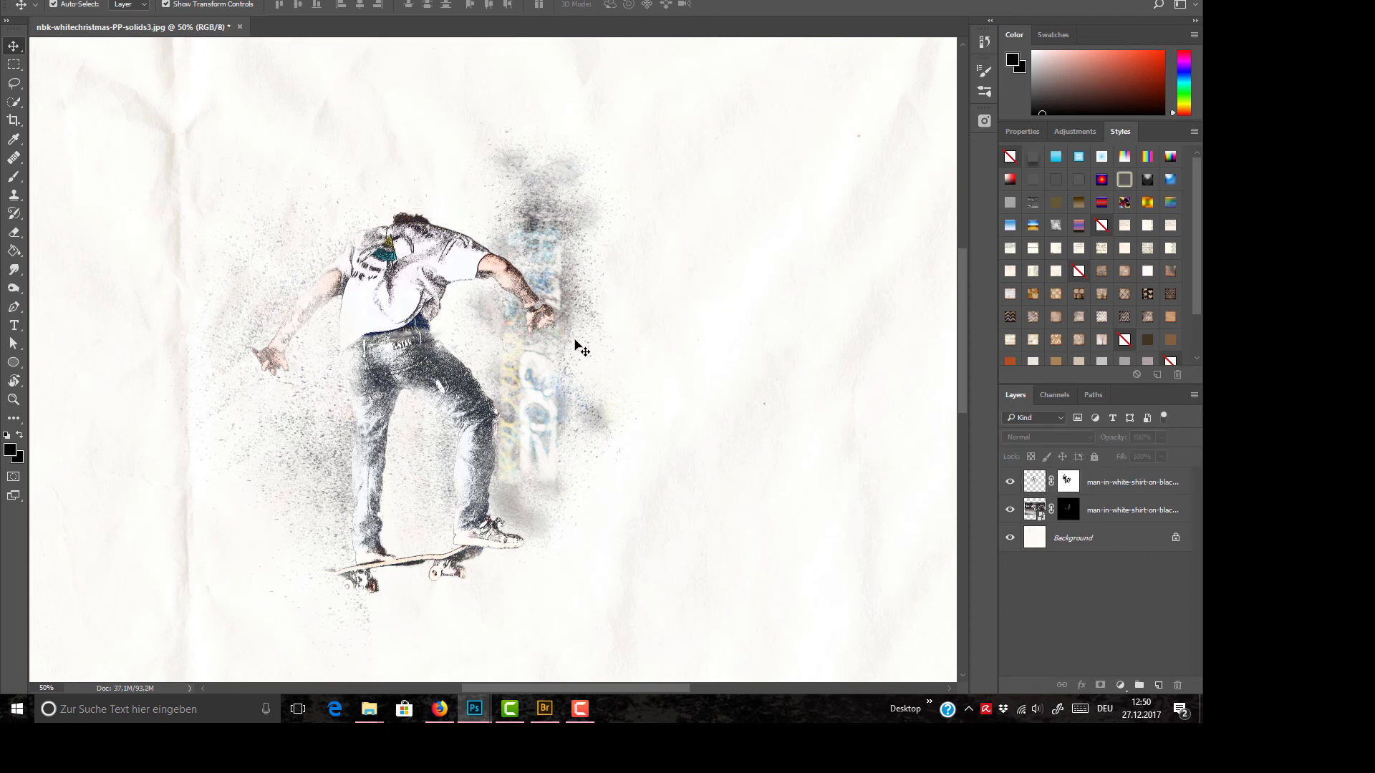
Step: Scale the cut-out and photo layers together to 145.96% about their centre and shift them slightly down and to the left on the paper
{"action": "key", "text": "ctrl+0"}
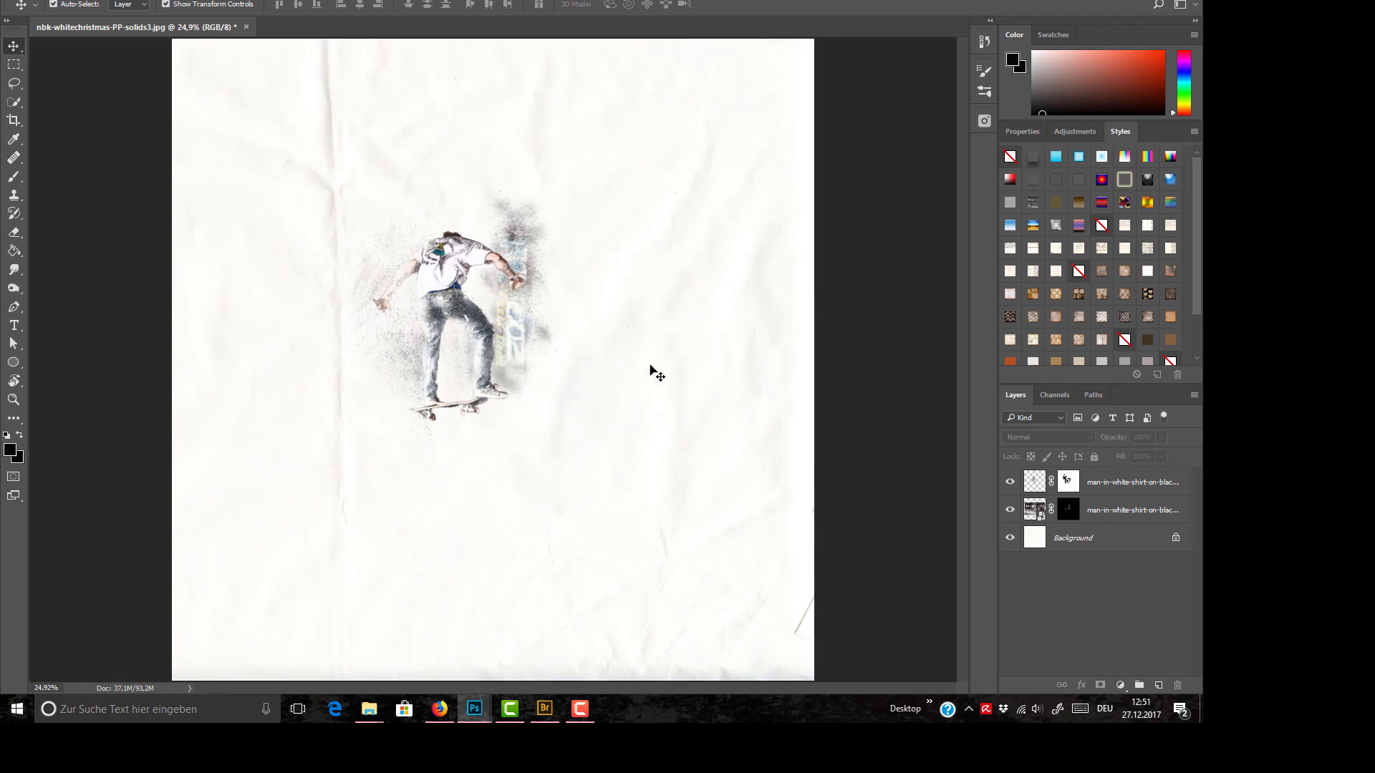
{"action": "left_click_drag", "start_coordinate": [232, 112], "coordinate": [673, 250]}
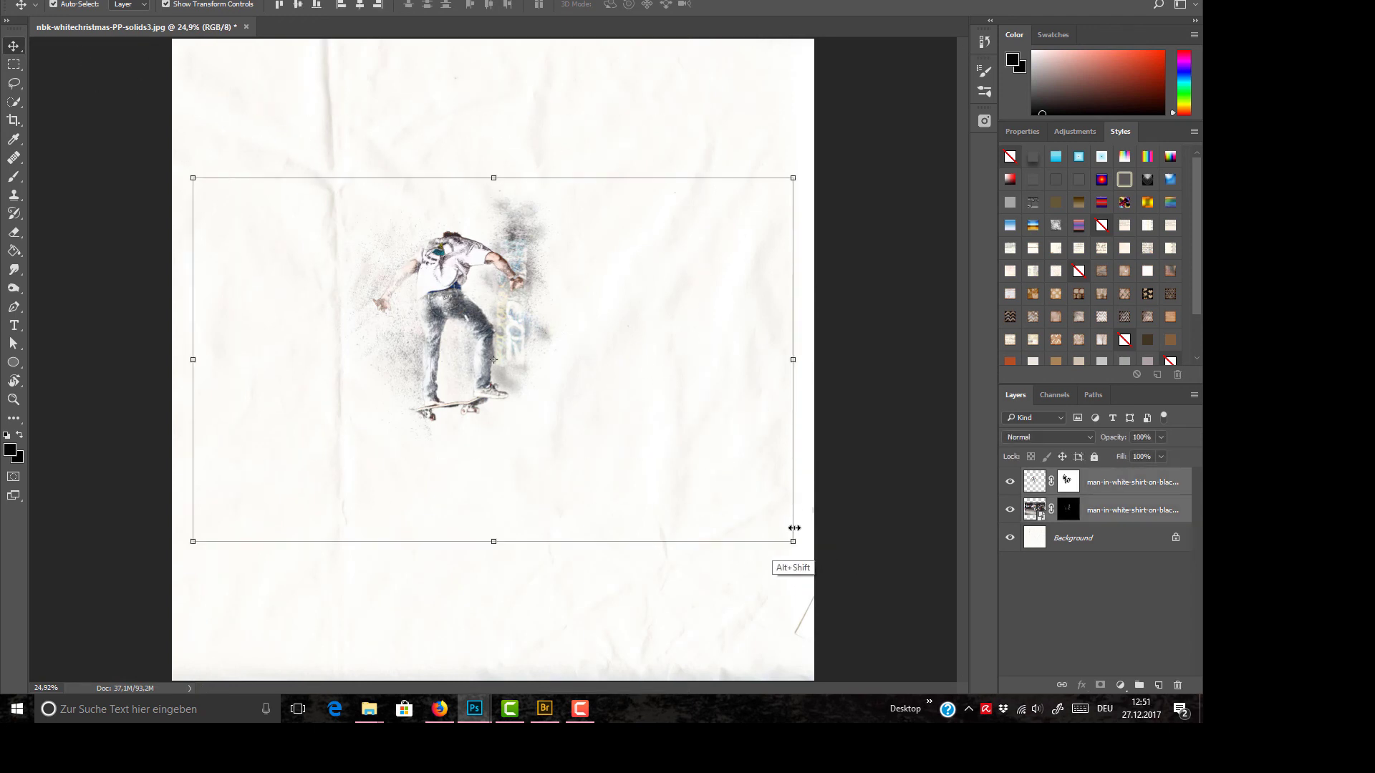
{"action": "left_click_drag", "start_coordinate": [792, 541], "coordinate": [931, 635]}
{"action": "left_click", "coordinate": [632, 6]}
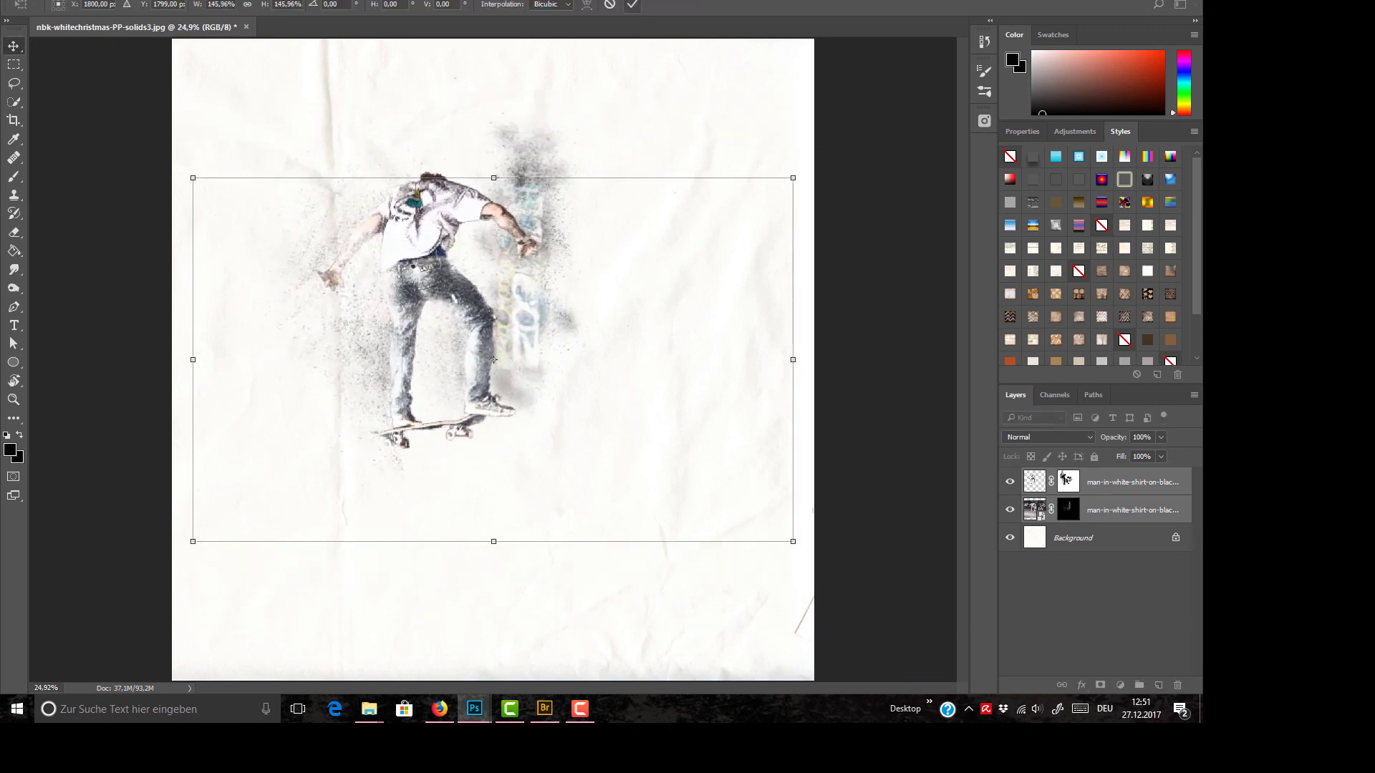
{"action": "left_click_drag", "start_coordinate": [425, 258], "coordinate": [394, 305]}
{"action": "left_click", "coordinate": [605, 108]}
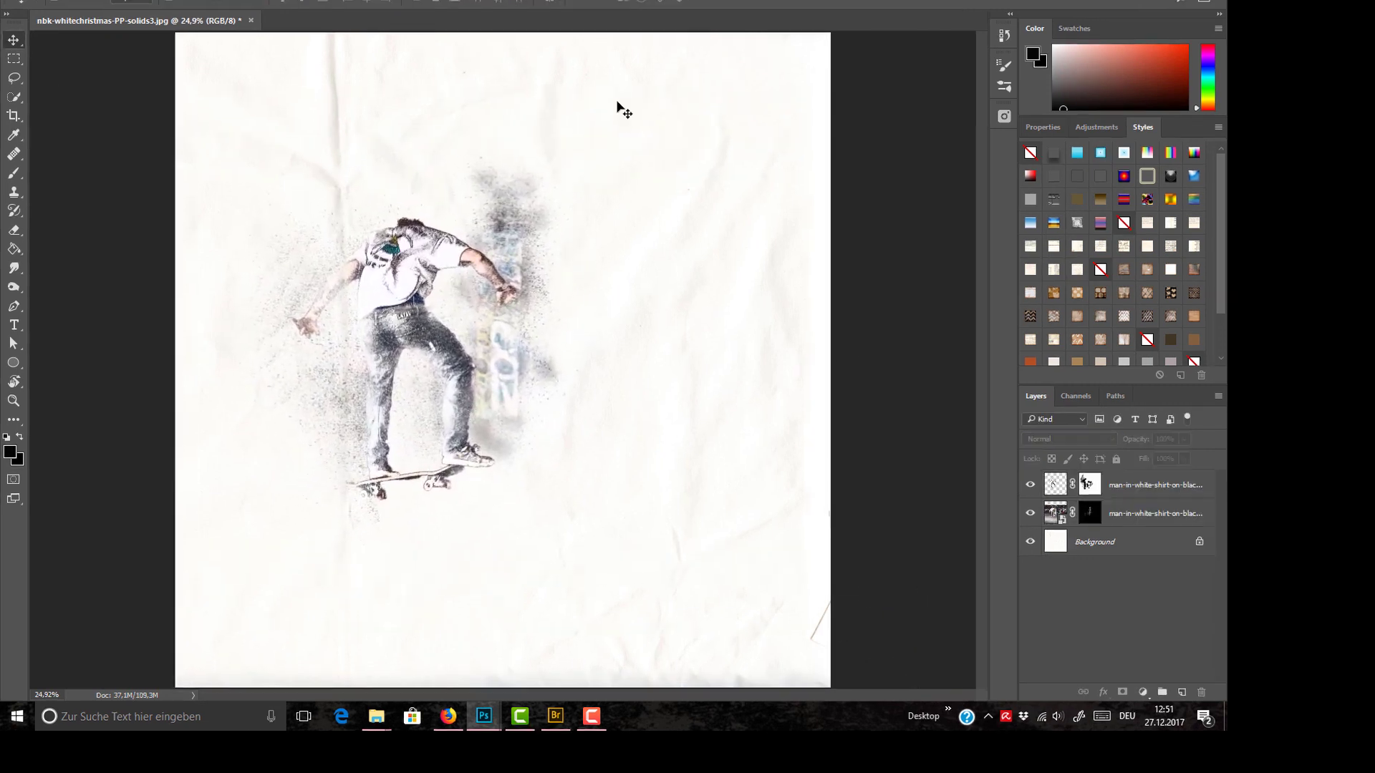